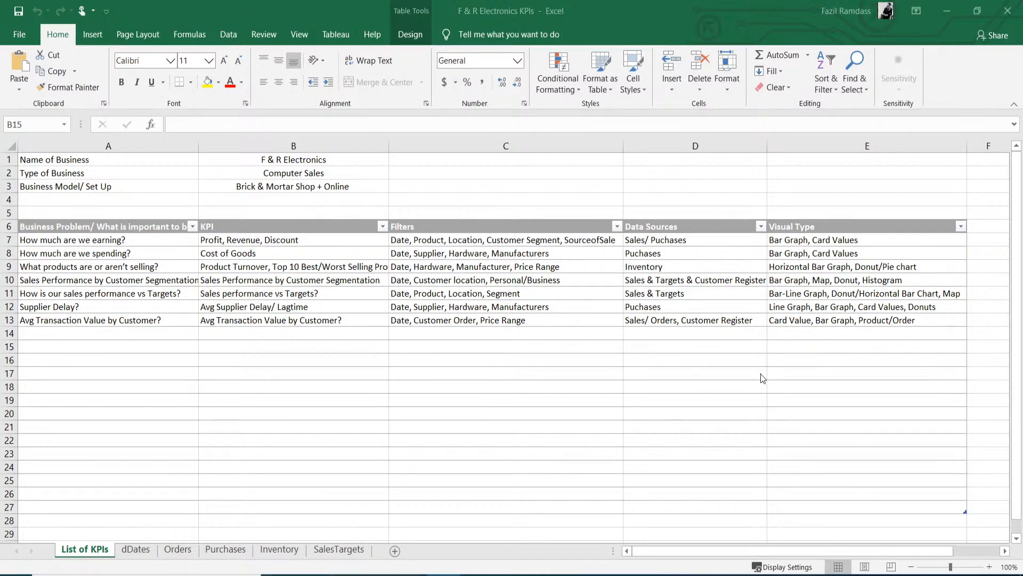
- Switch from the List of KPIs overview to the dDates date table sheet
click(135, 555)
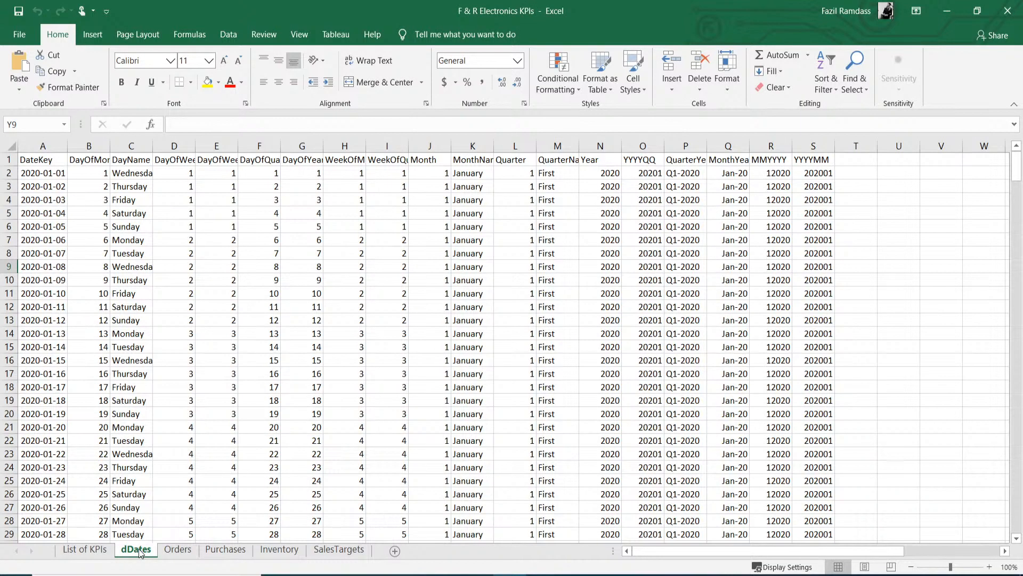
click(177, 552)
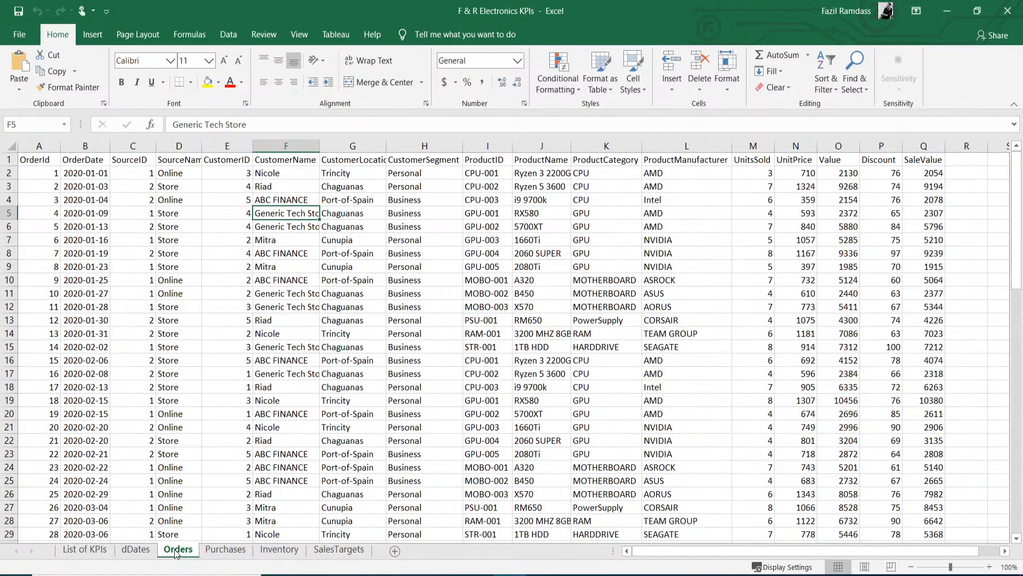
click(381, 325)
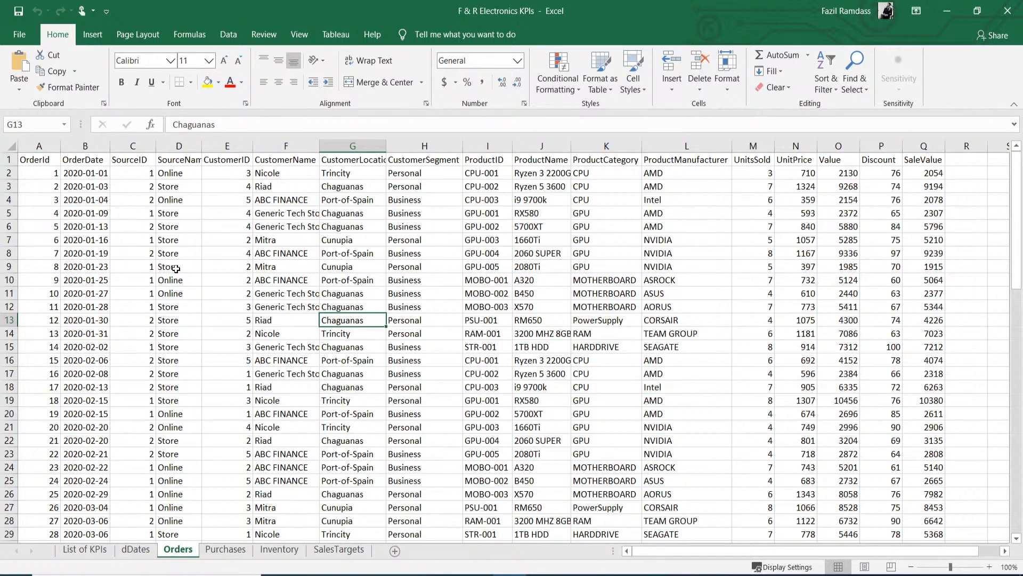
click(137, 550)
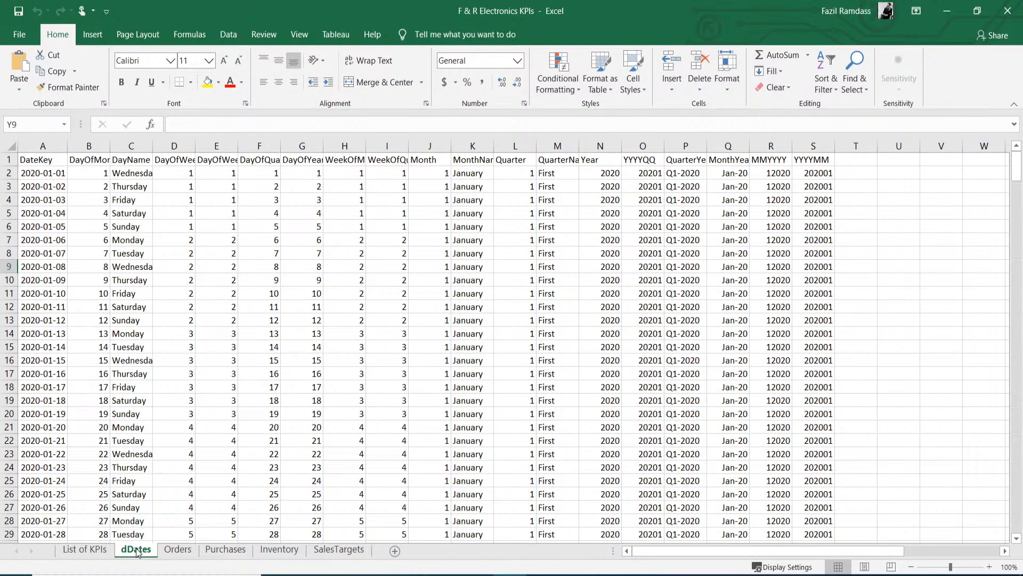
- Review the Orders sheet, then move on to the Purchases supplier records
click(172, 554)
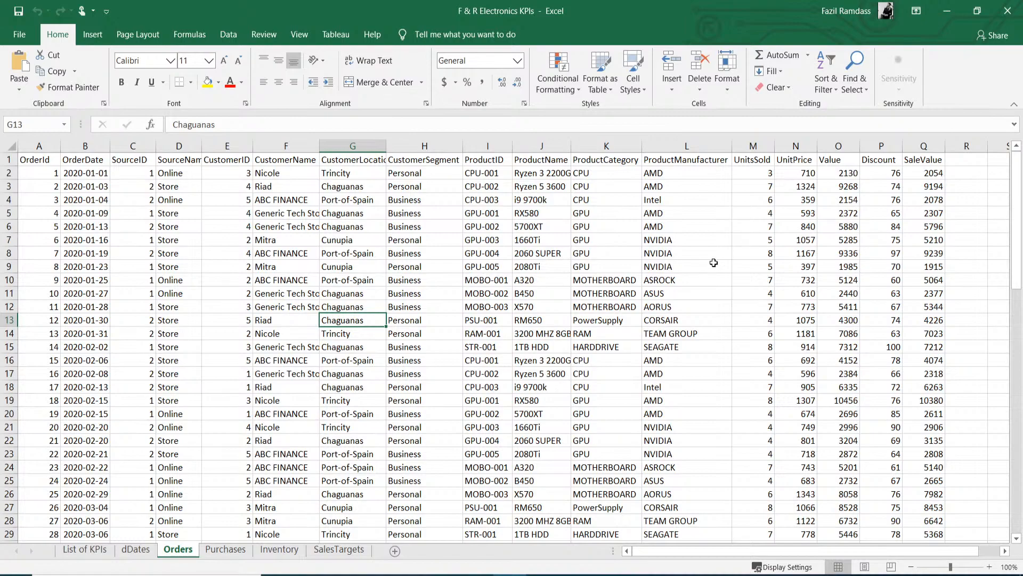
click(230, 549)
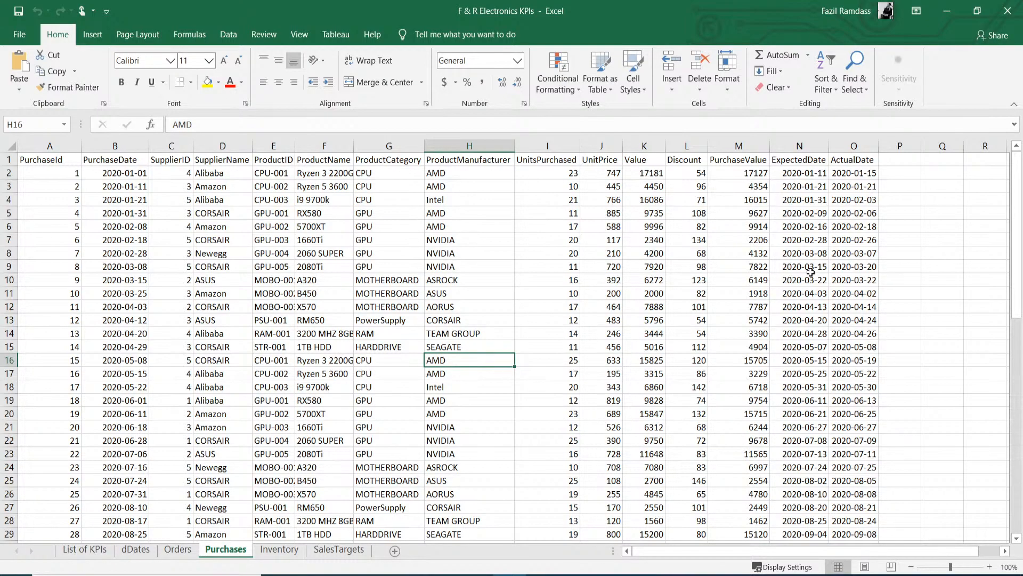
- Scroll through the Inventory monthly stock snapshots, then bring up the SalesTargets sheet
click(275, 553)
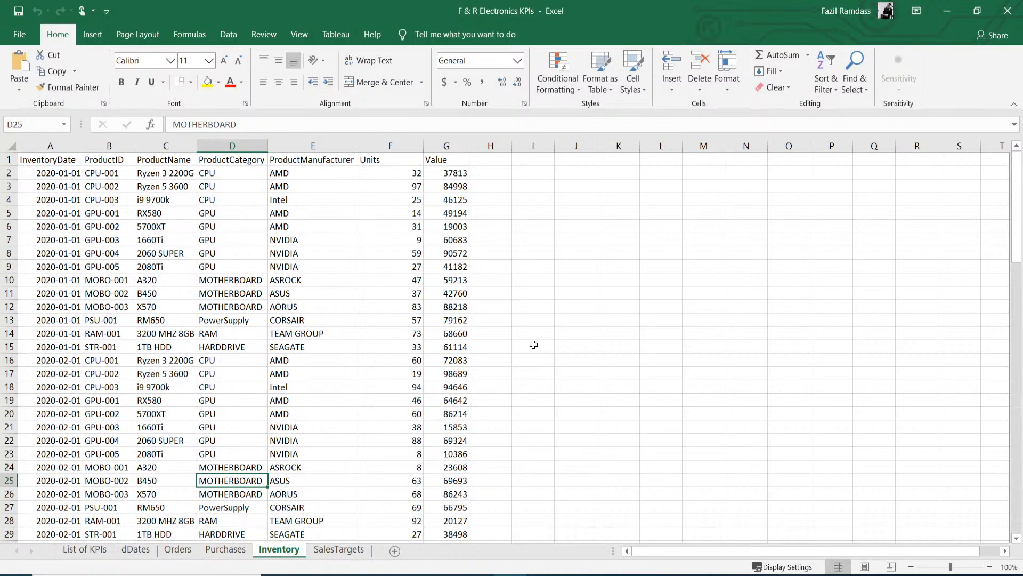
scroll(530, 345, down, 5)
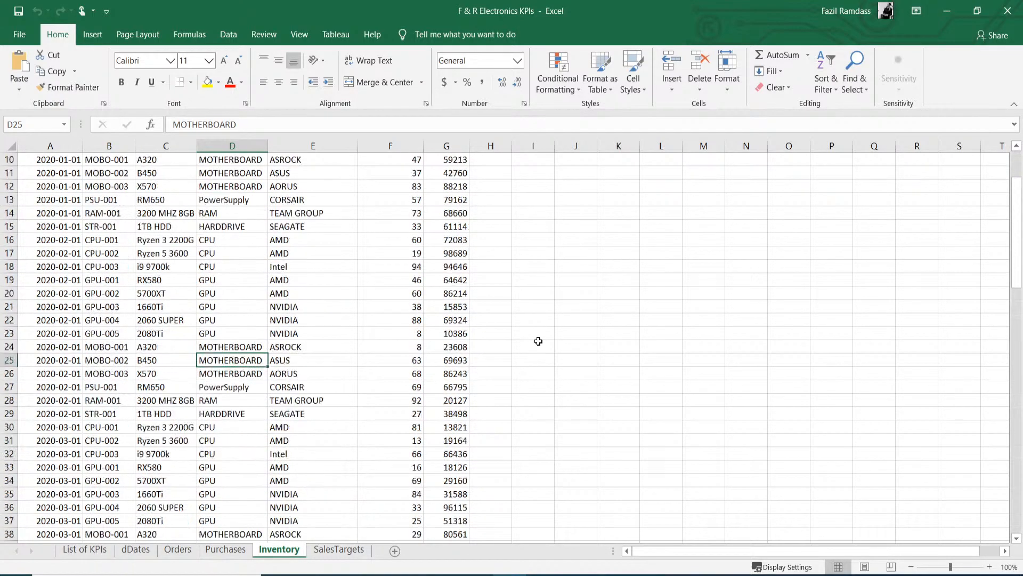
scroll(538, 342, up, 5)
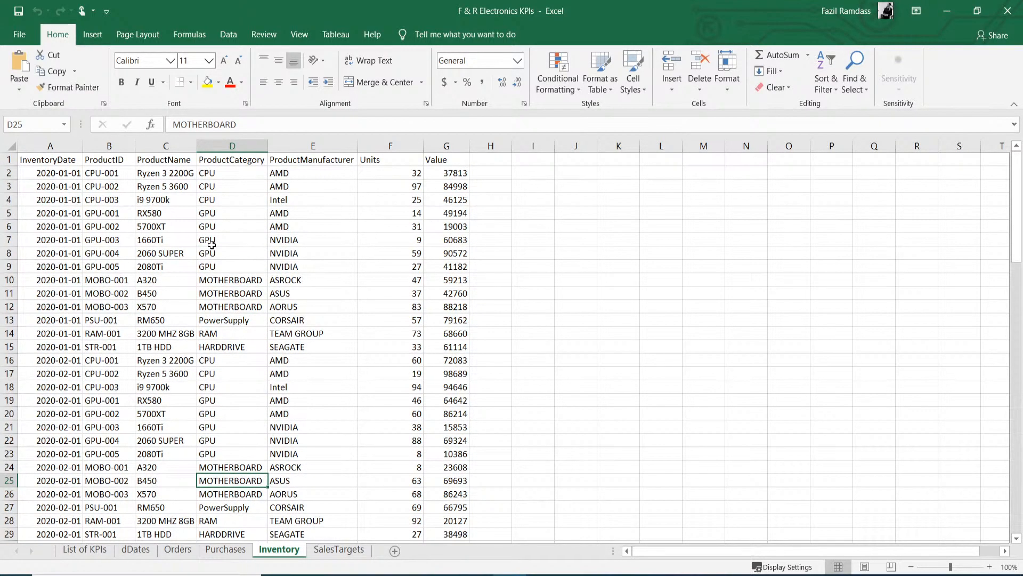
scroll(197, 288, down, 4)
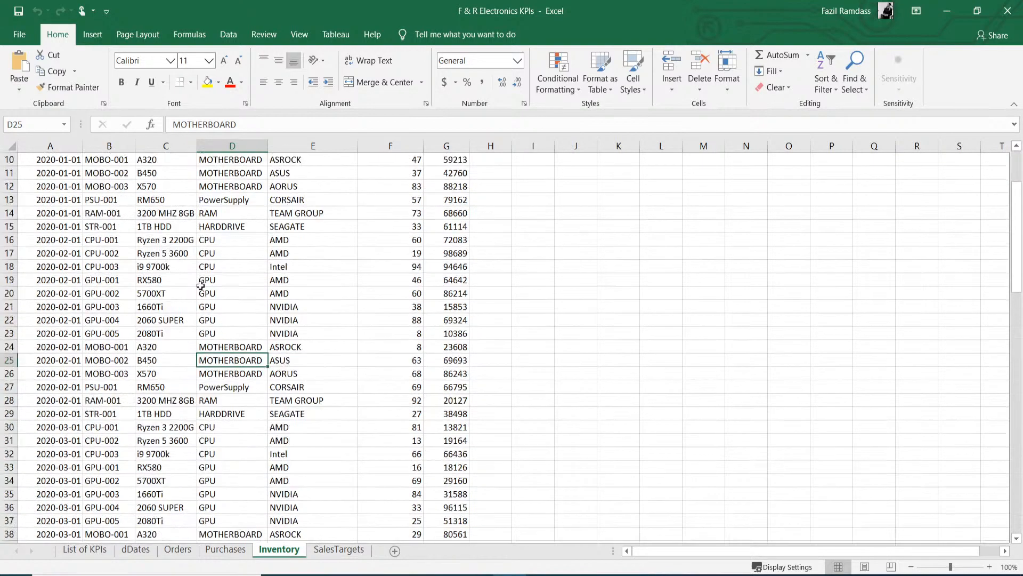
scroll(200, 286, down, 16)
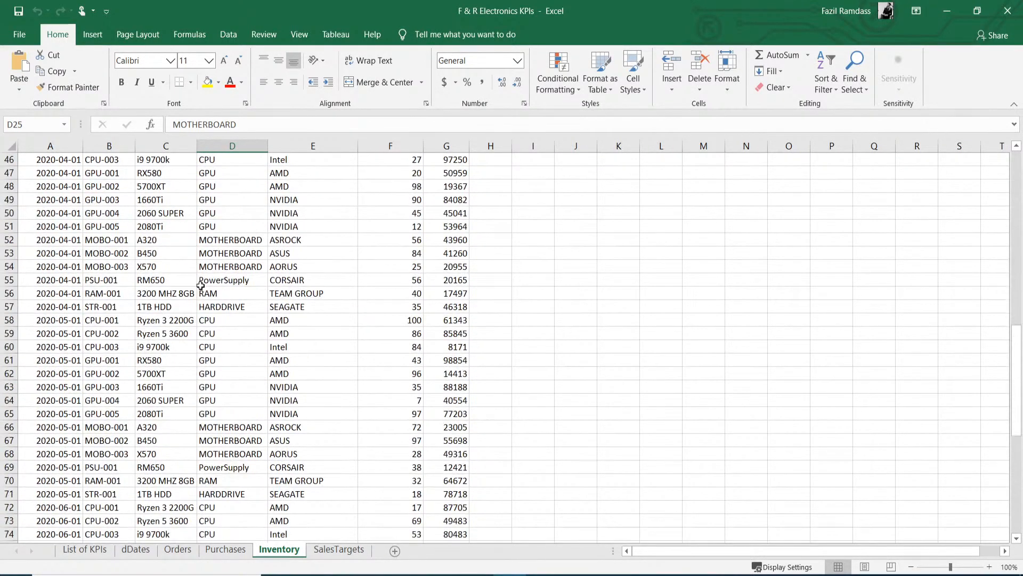
scroll(200, 285, down, 5)
scroll(271, 281, up, 12)
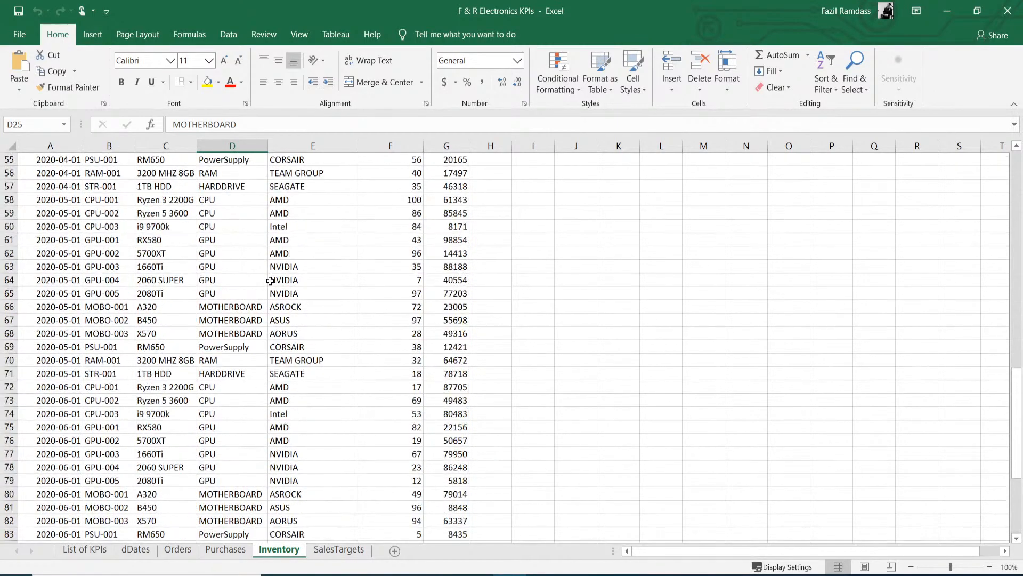
scroll(271, 281, up, 13)
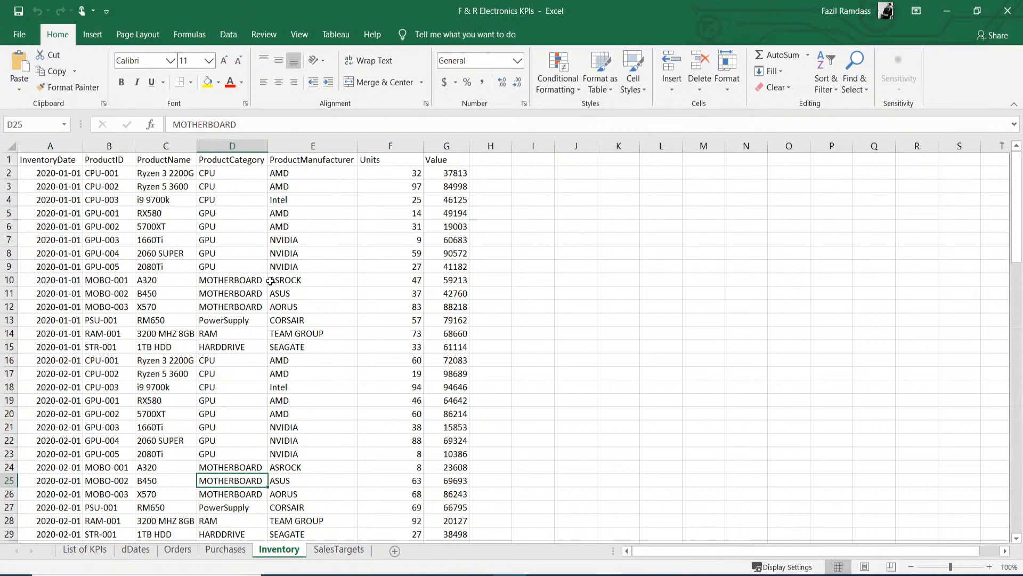
click(331, 550)
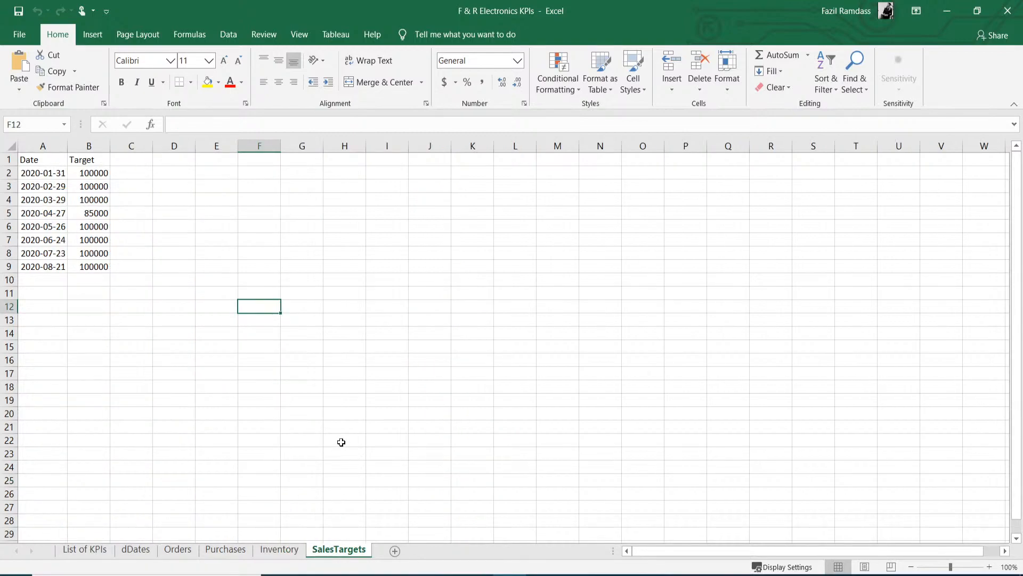
- Select cell C12 on SalesTargets, raise the volume, and return to the Orders sheet
click(133, 305)
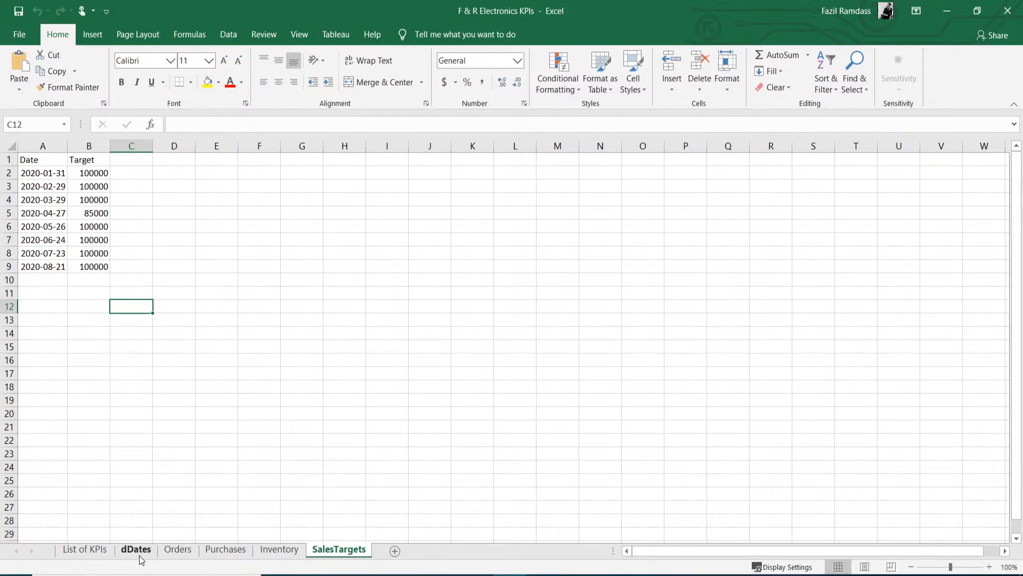
key(XF86AudioRaiseVolume)
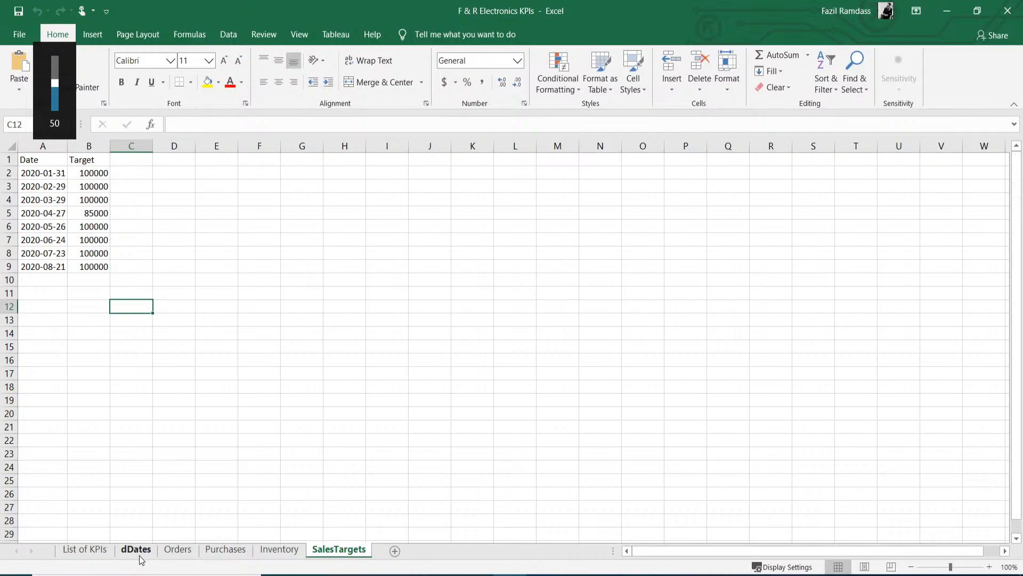
click(178, 550)
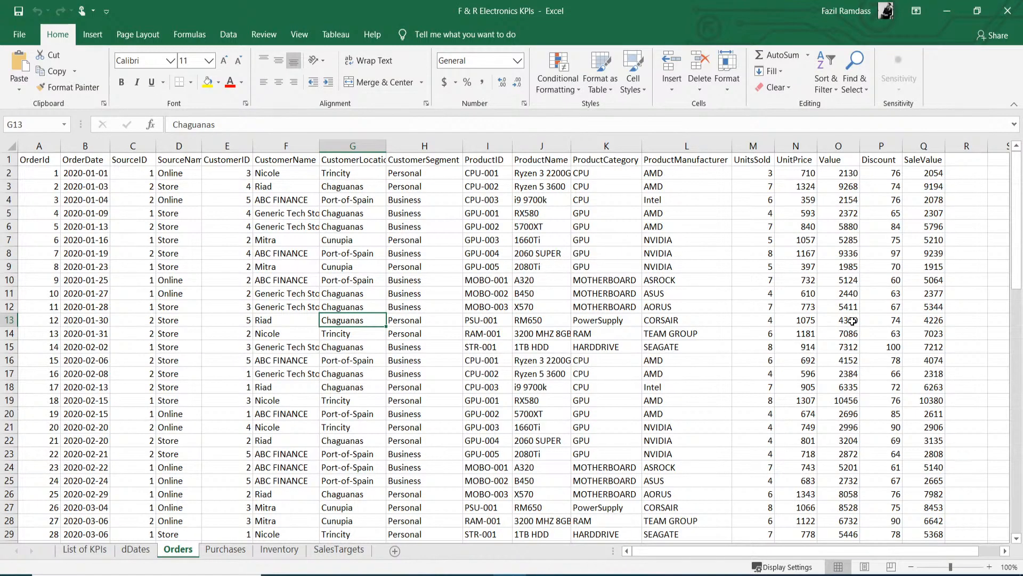
double_click(517, 348)
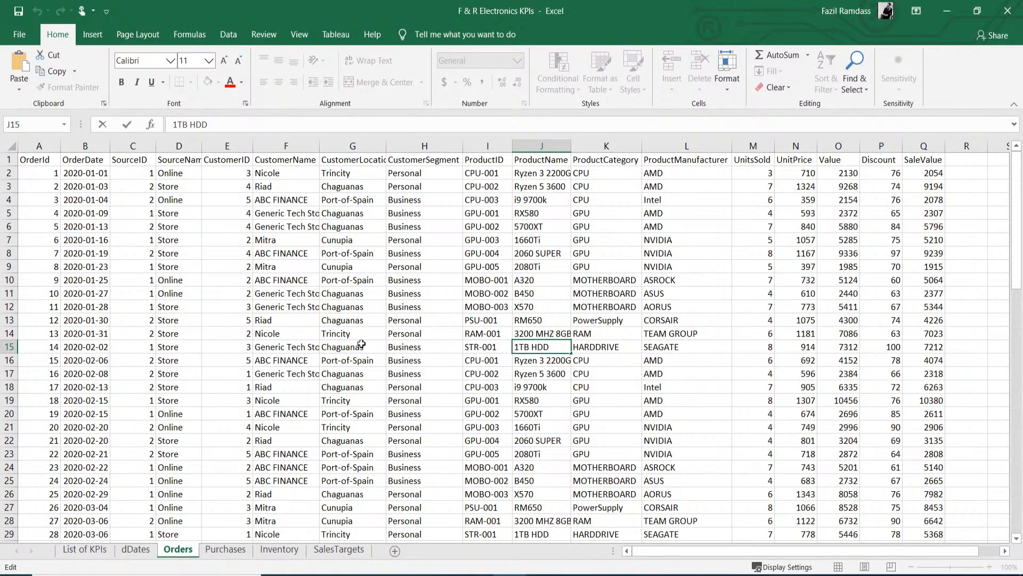
click(324, 366)
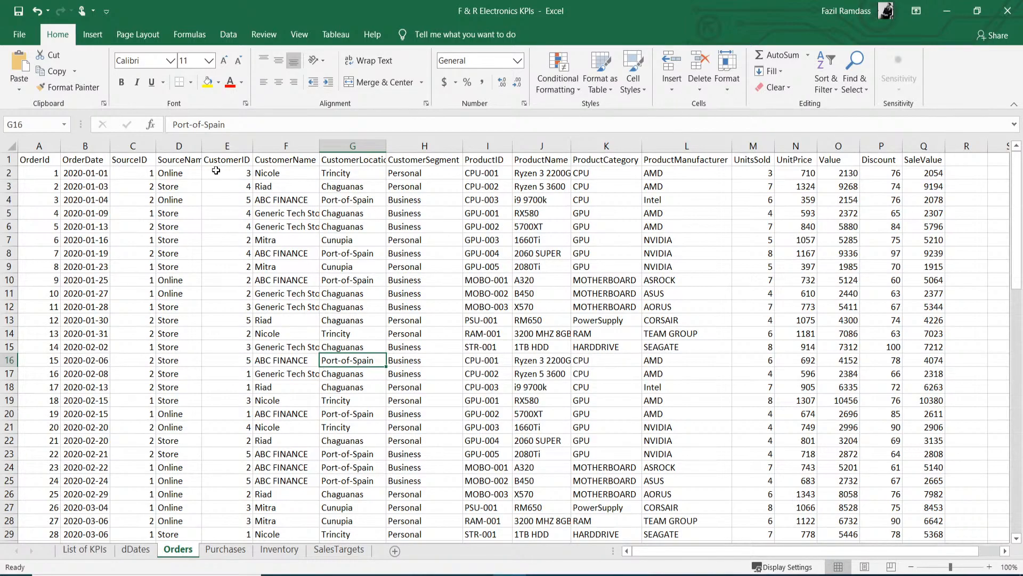
click(237, 147)
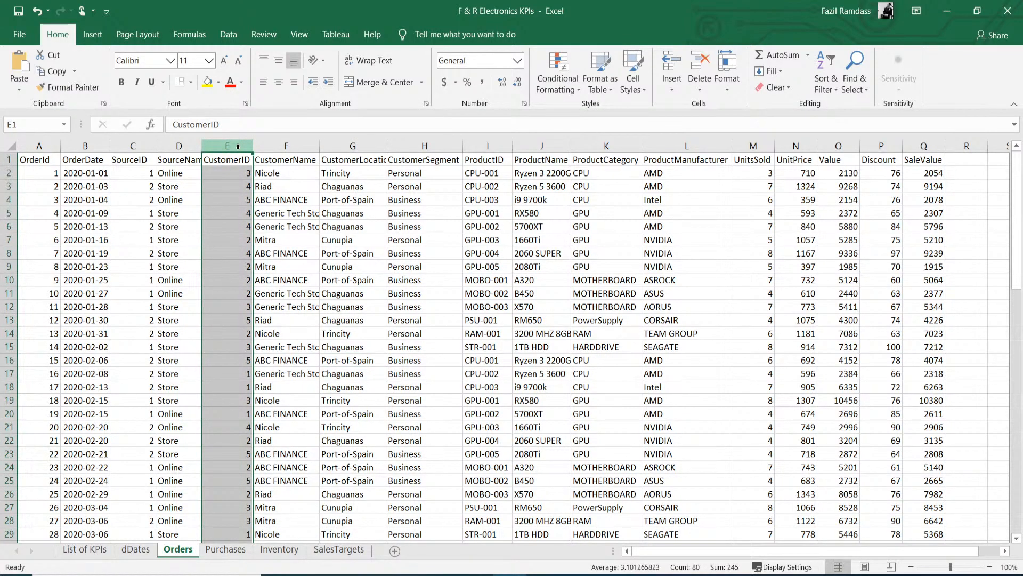
click(268, 147)
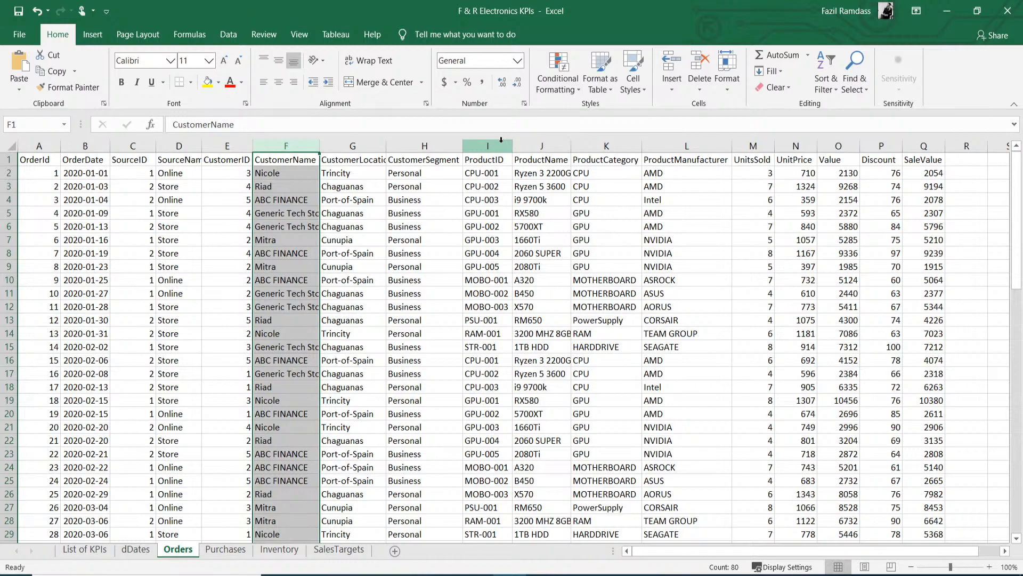
click(584, 142)
click(541, 145)
click(486, 145)
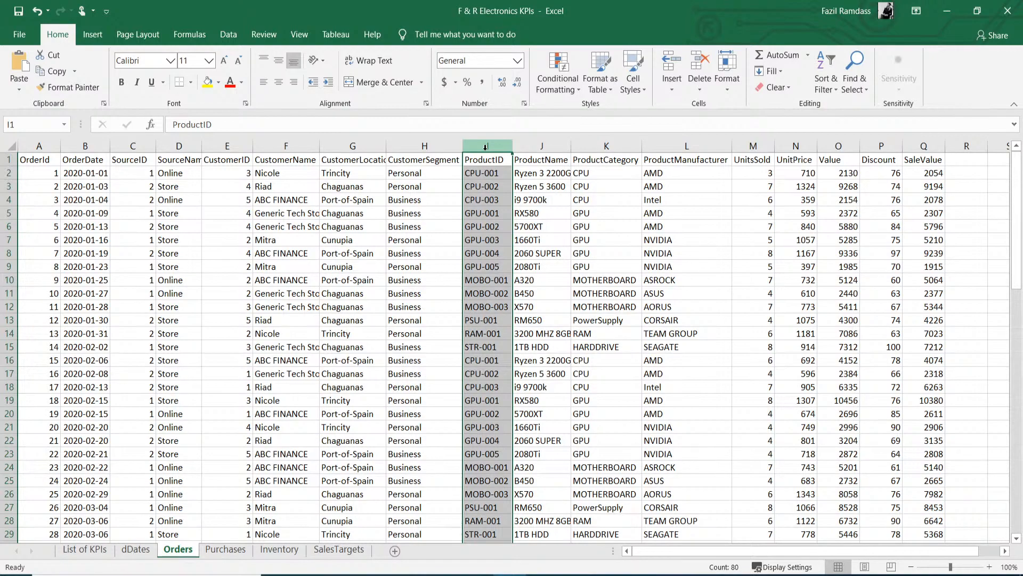
click(607, 145)
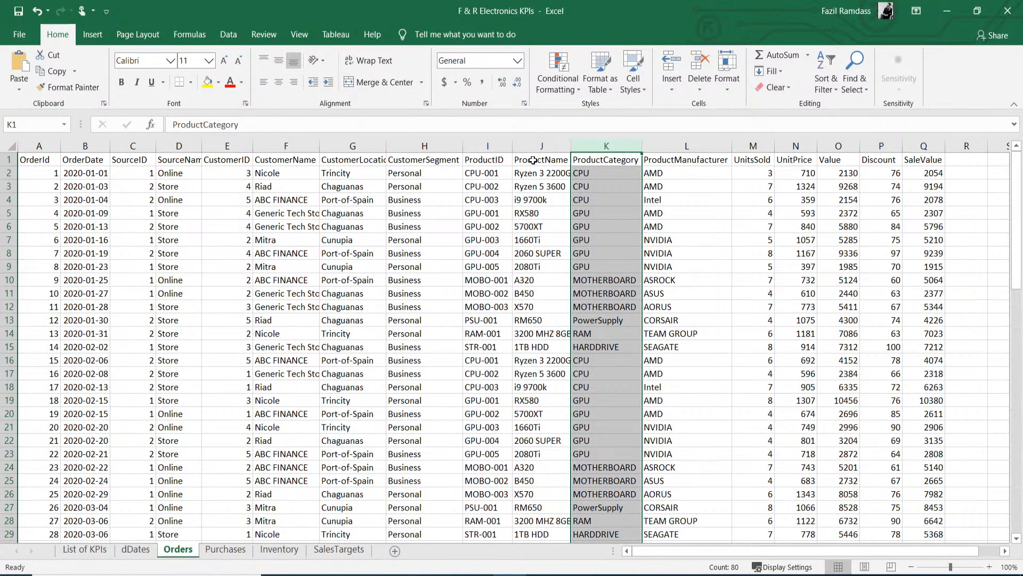
click(536, 145)
click(498, 145)
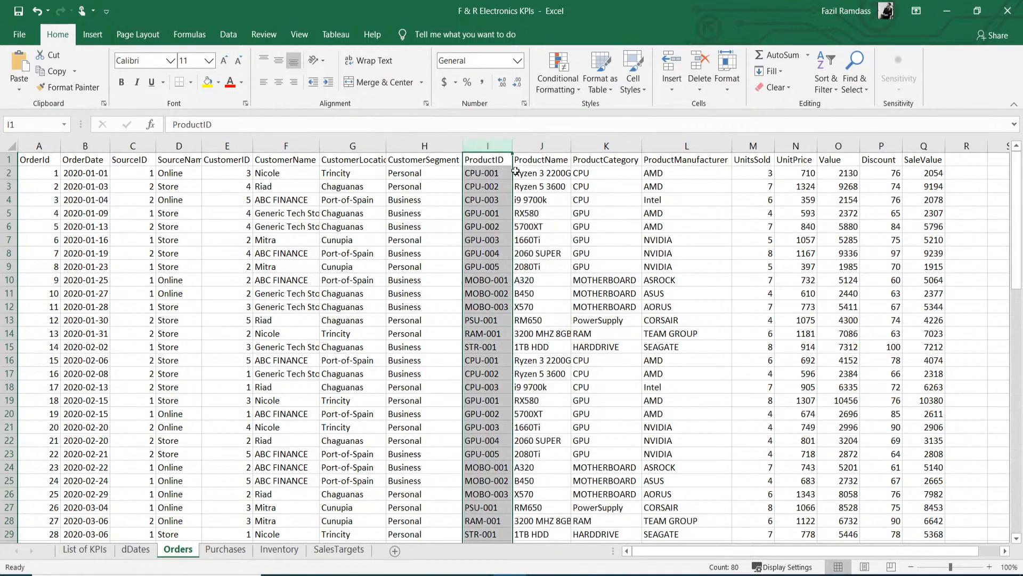
click(527, 147)
click(611, 147)
click(494, 145)
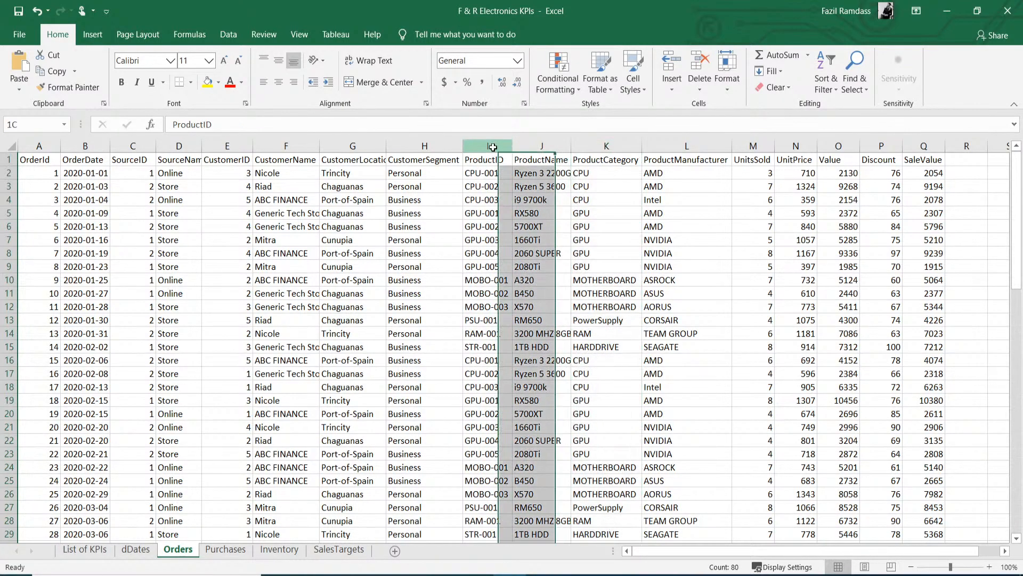
click(529, 146)
click(602, 147)
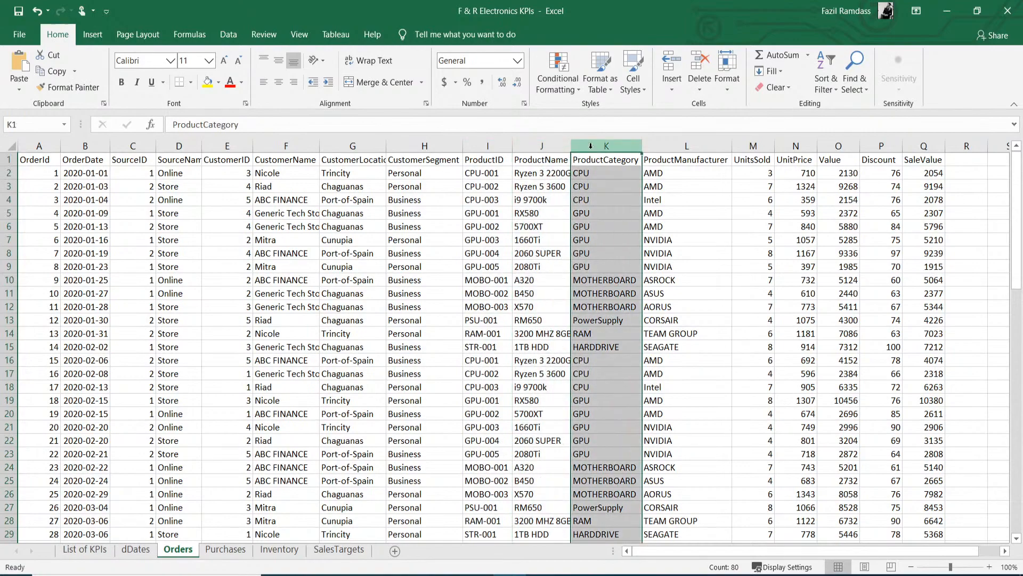
click(549, 192)
key(ctrl+Down)
scroll(559, 307, up, 10)
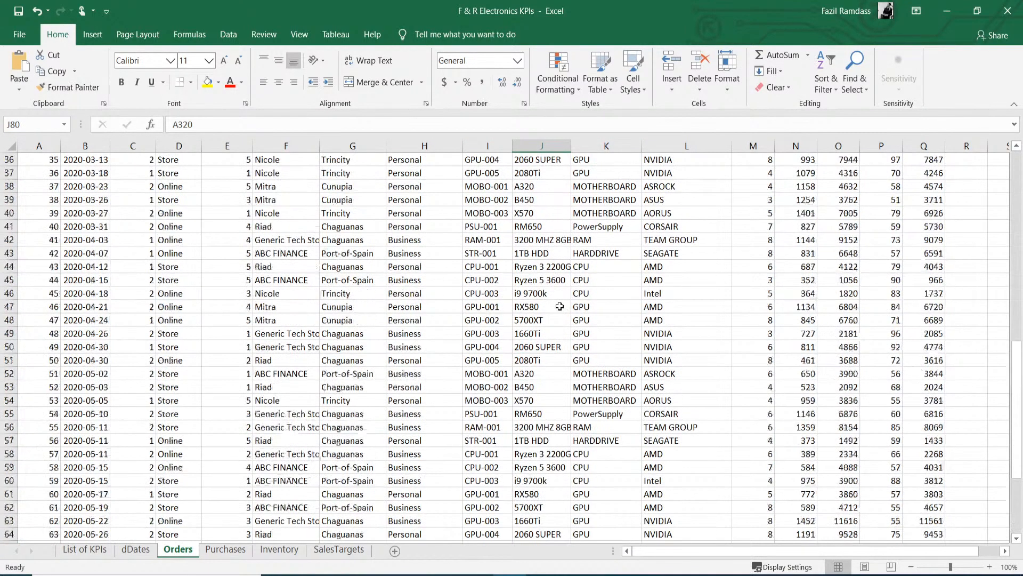
scroll(559, 307, up, 12)
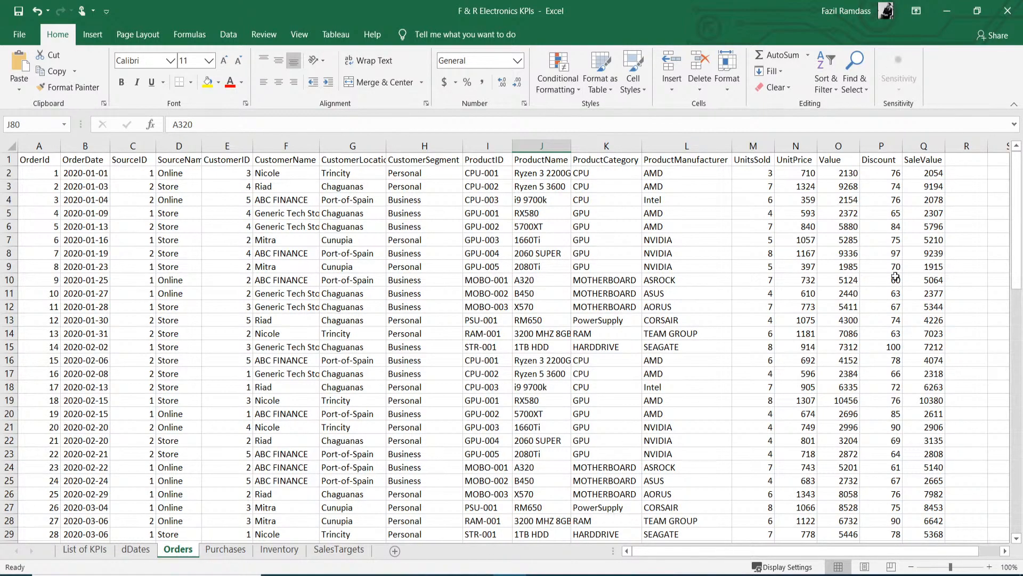
scroll(955, 373, down, 3)
scroll(957, 384, up, 3)
mouse_move(477, 575)
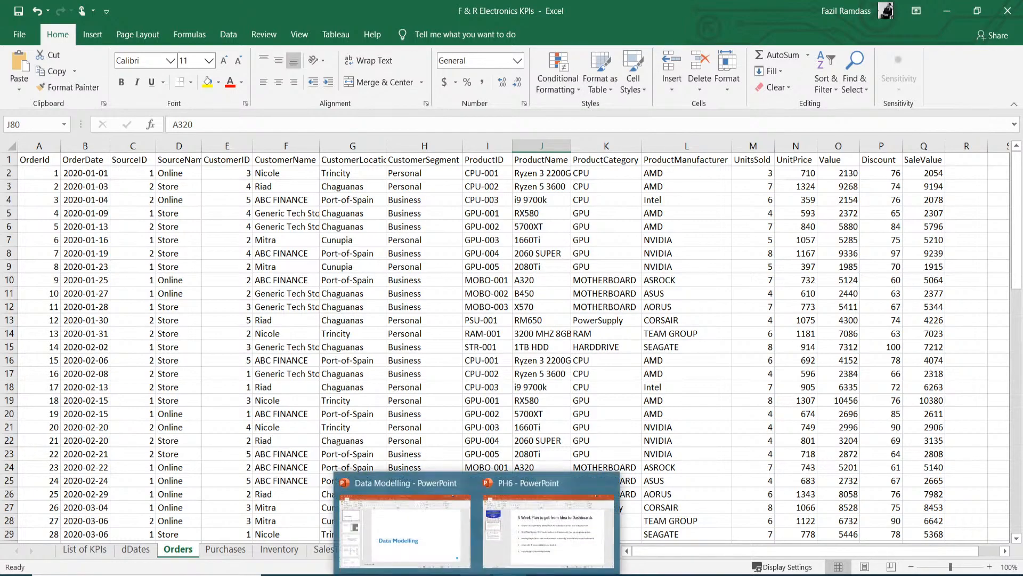
- Bring up the Data Modelling deck and page through to slide 3, Dimension Modelling
click(412, 487)
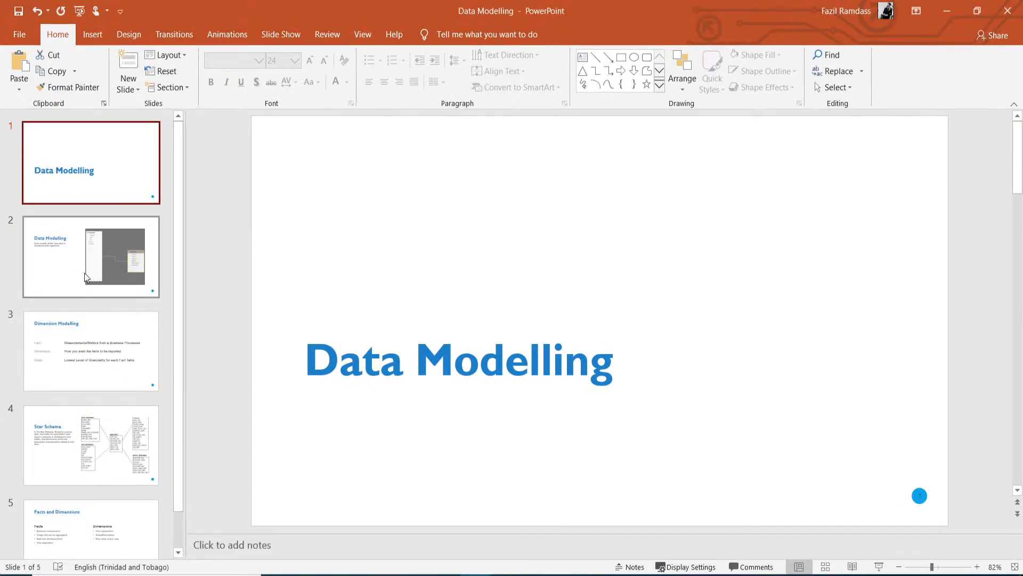
key(Down)
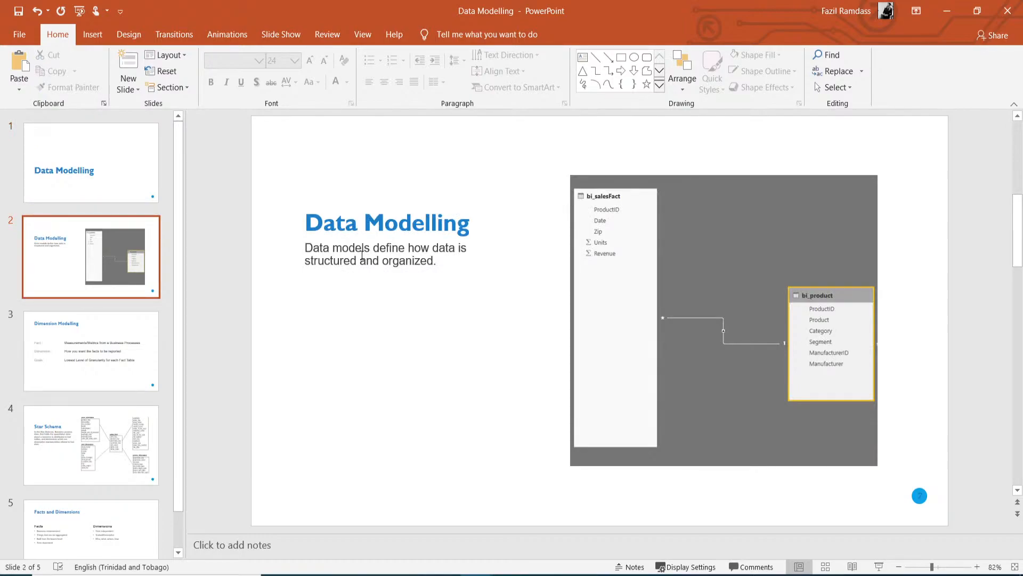
click(136, 360)
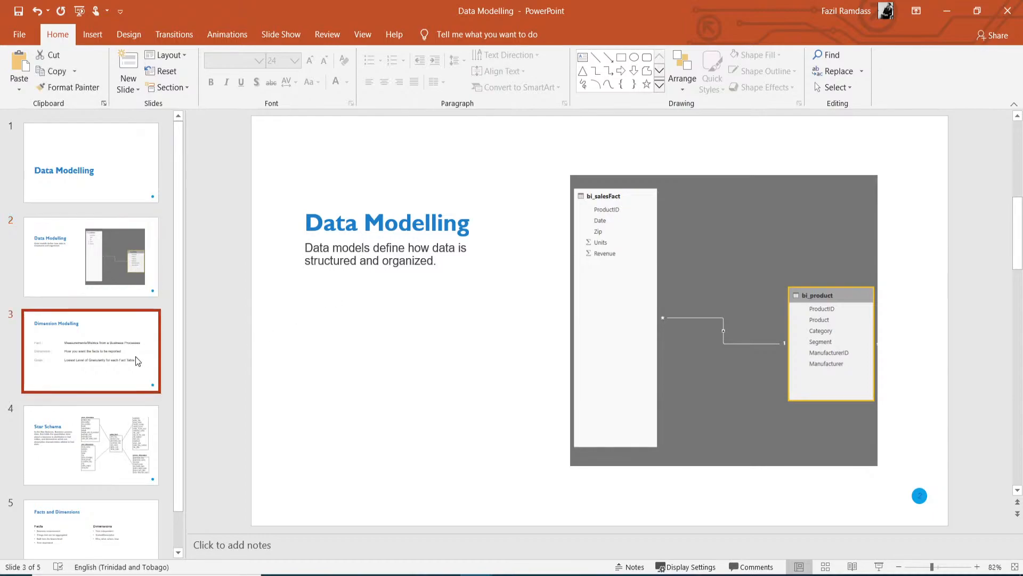
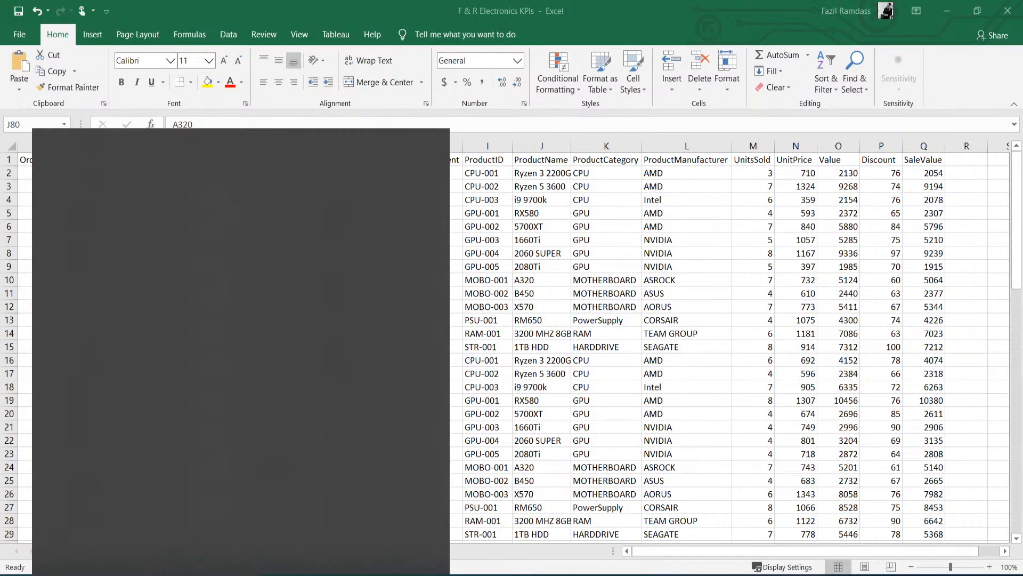
- Search for 'power' from the Windows Start menu and launch Power BI Desktop
text(power)
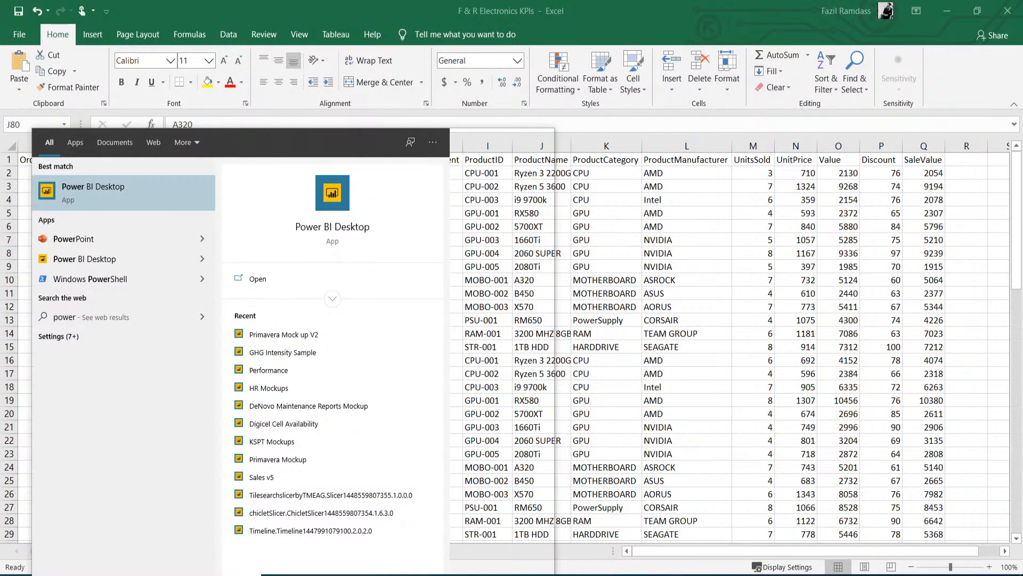
click(84, 237)
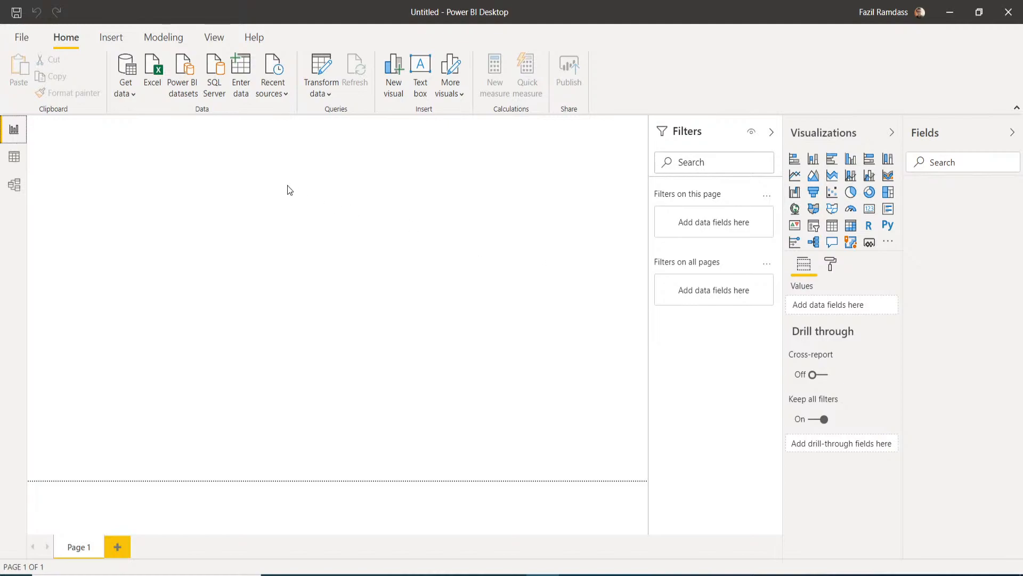
- Connect to the Excel workbook F & R Electronics KPIs.xlsx as a data source
click(134, 96)
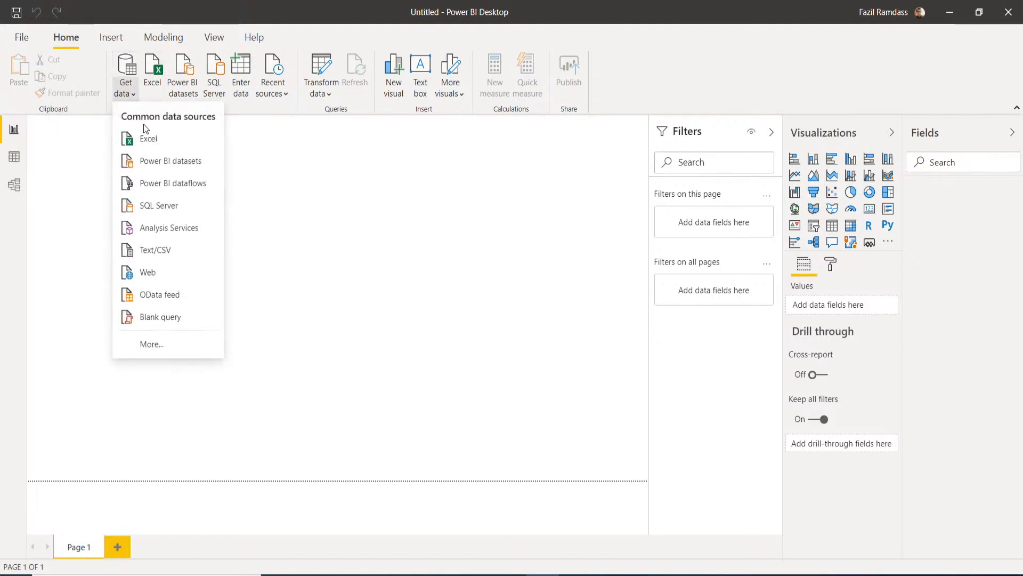
click(154, 135)
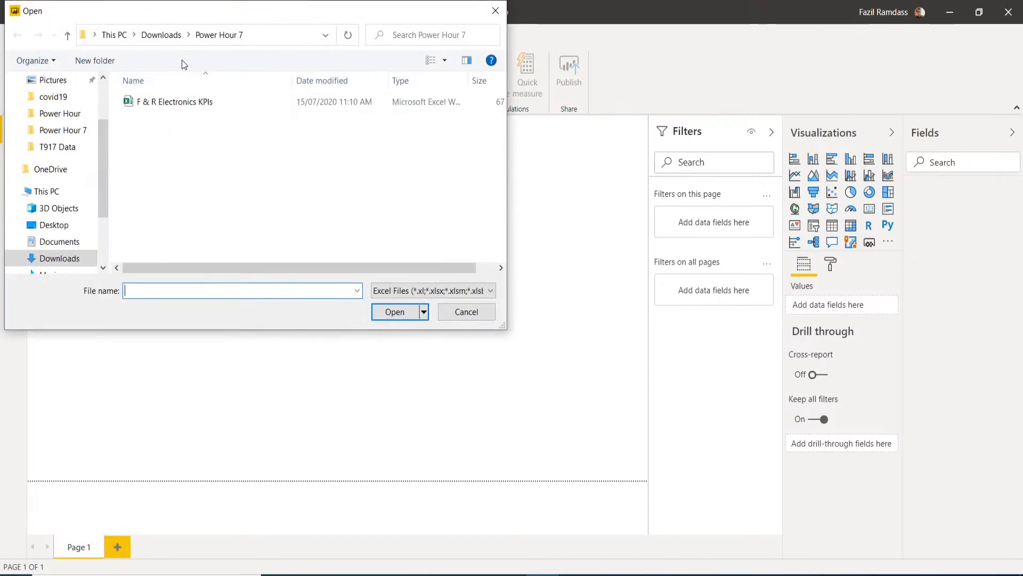
click(178, 107)
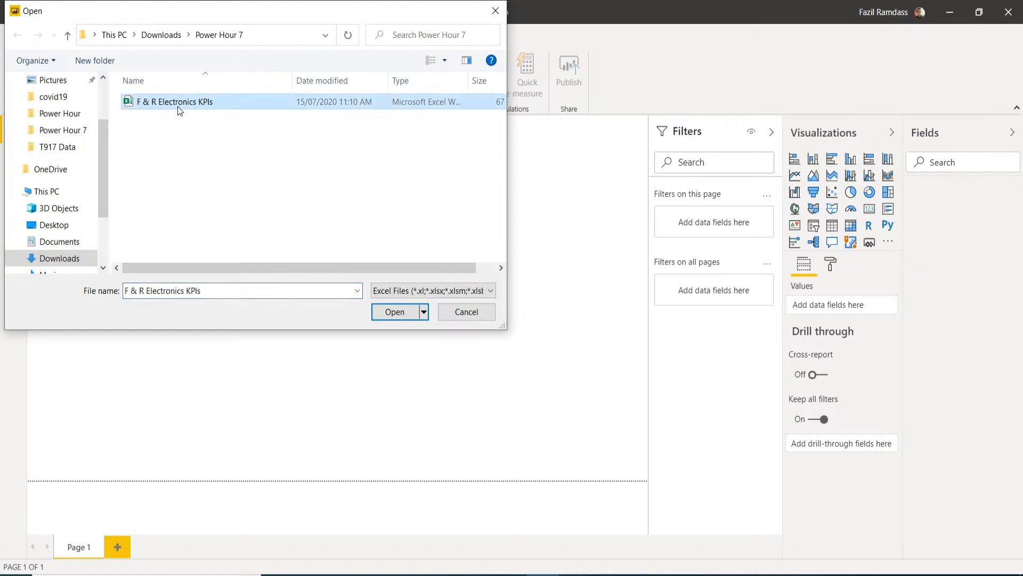
click(395, 314)
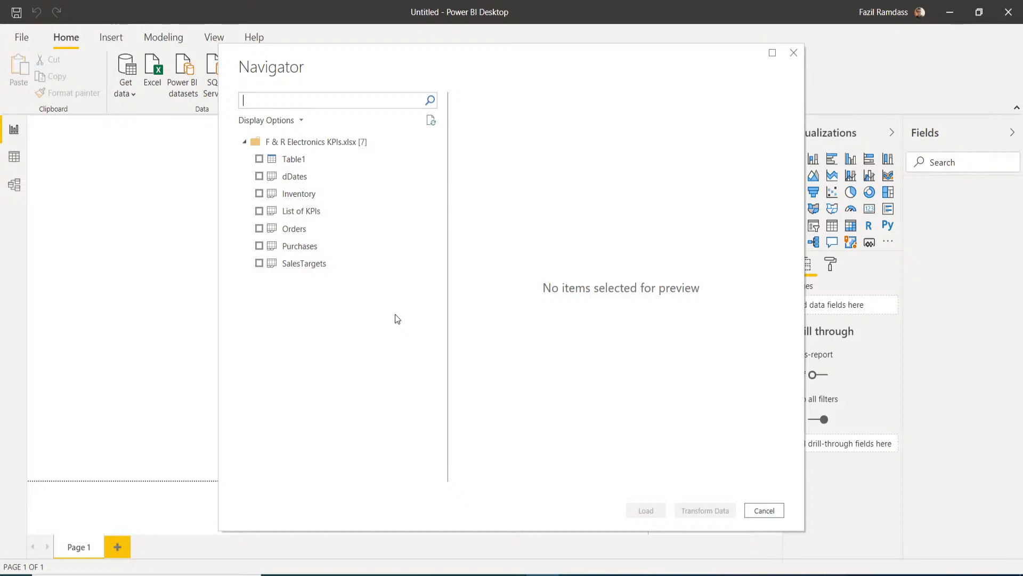
- Tick dDates, Inventory, Orders, Purchases and SalesTargets in Navigator and send them to Transform Data
click(305, 167)
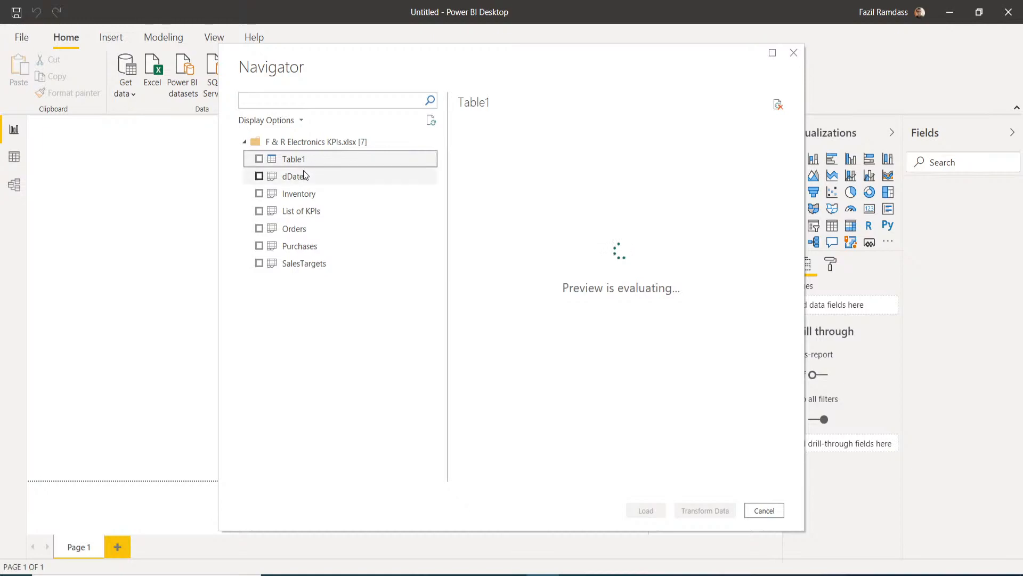
click(299, 180)
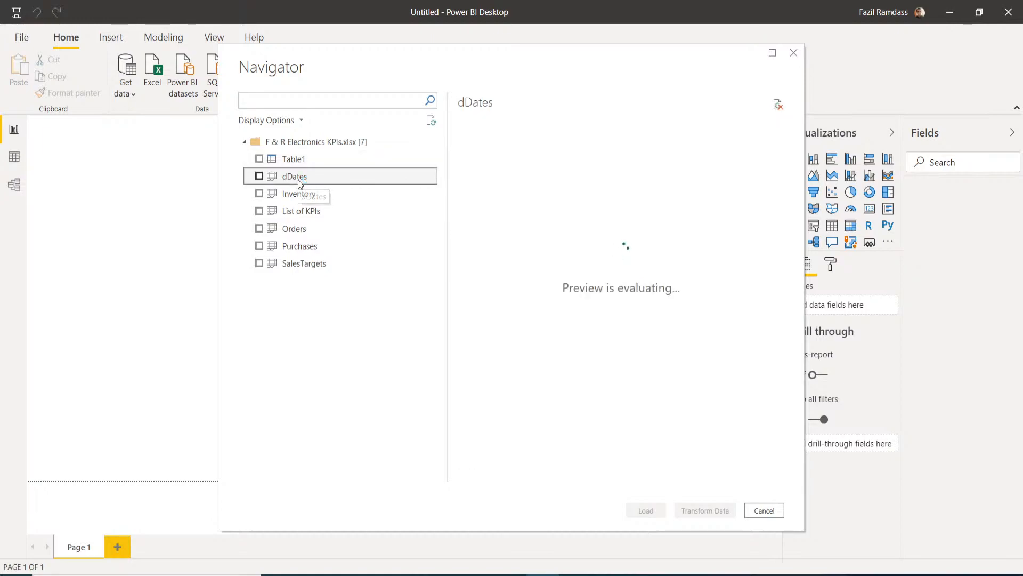
click(260, 176)
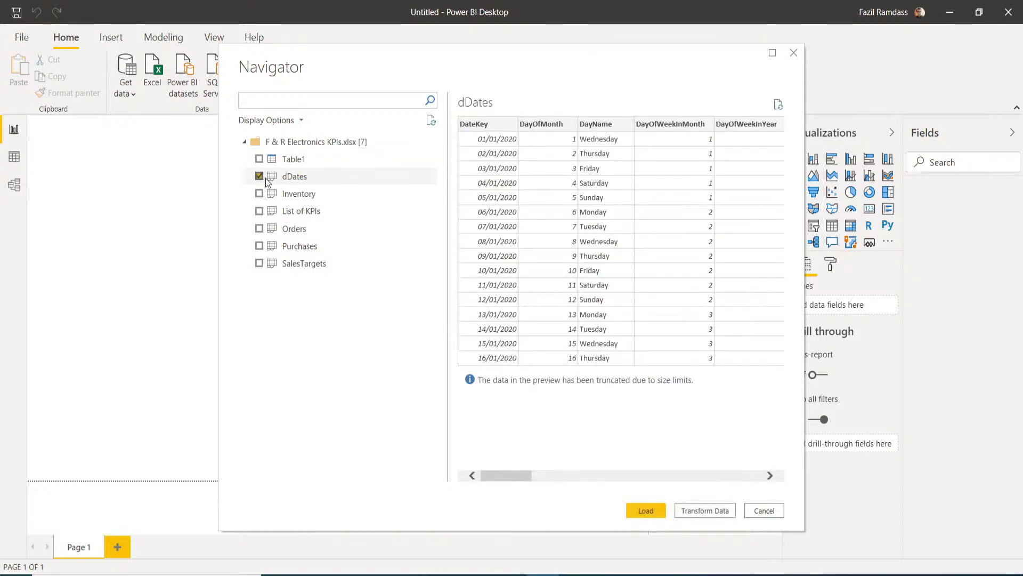
click(259, 194)
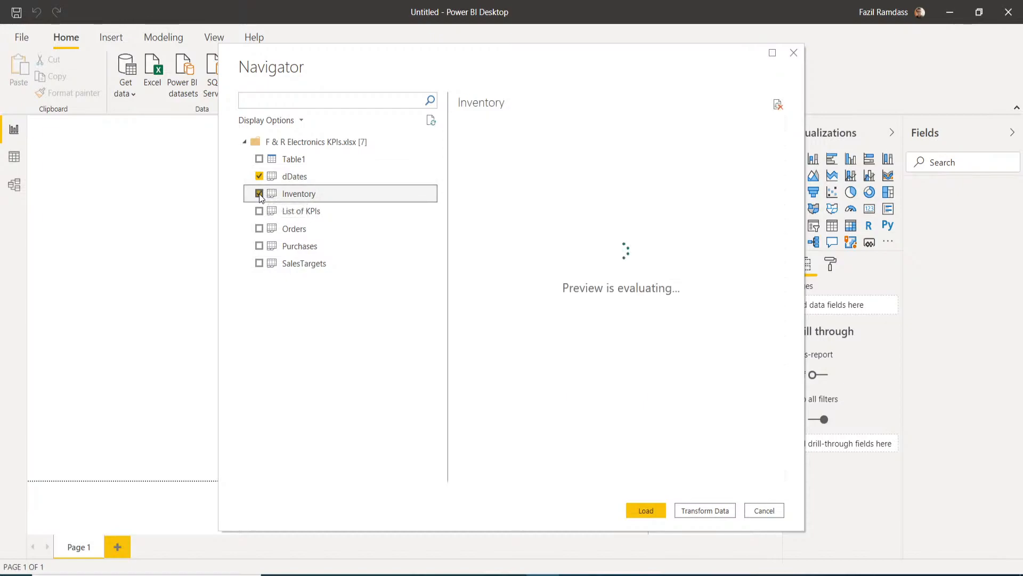
click(284, 228)
click(259, 229)
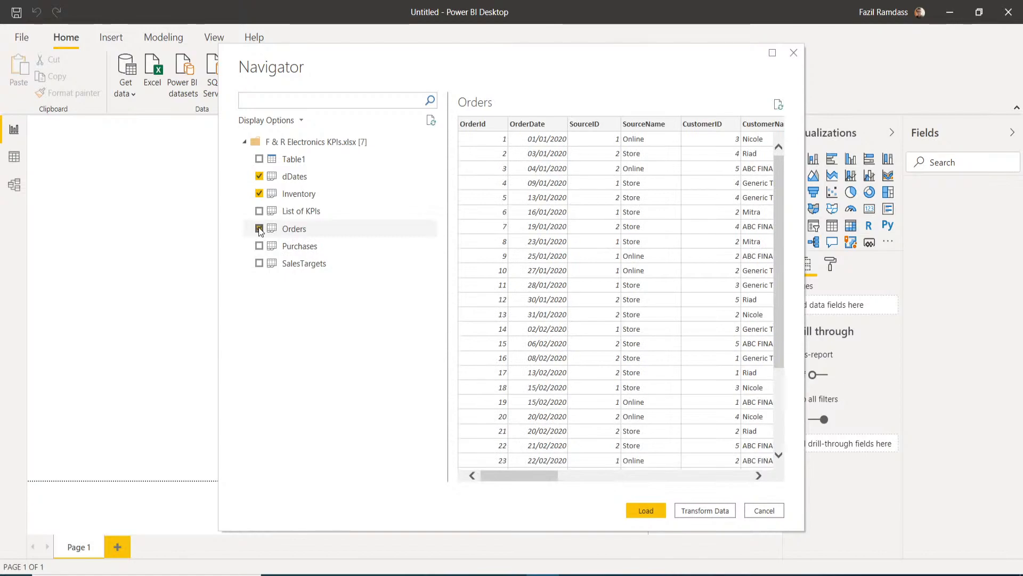
click(294, 245)
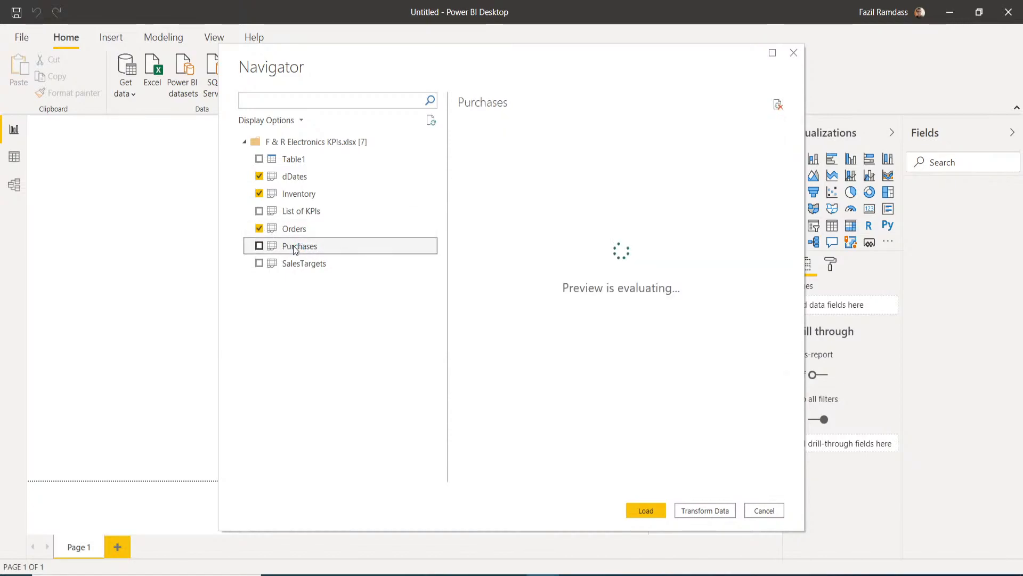
click(260, 246)
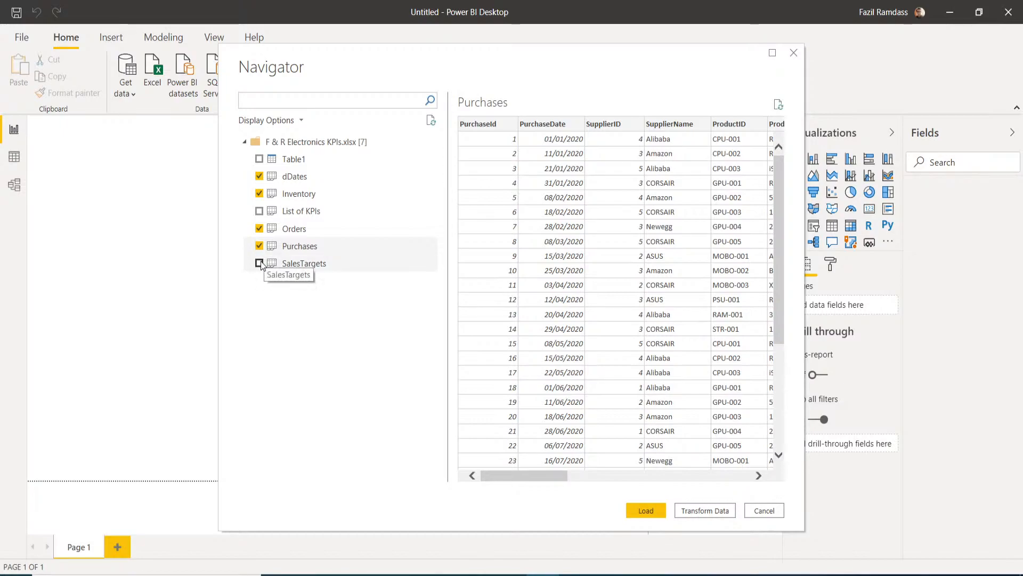
click(259, 263)
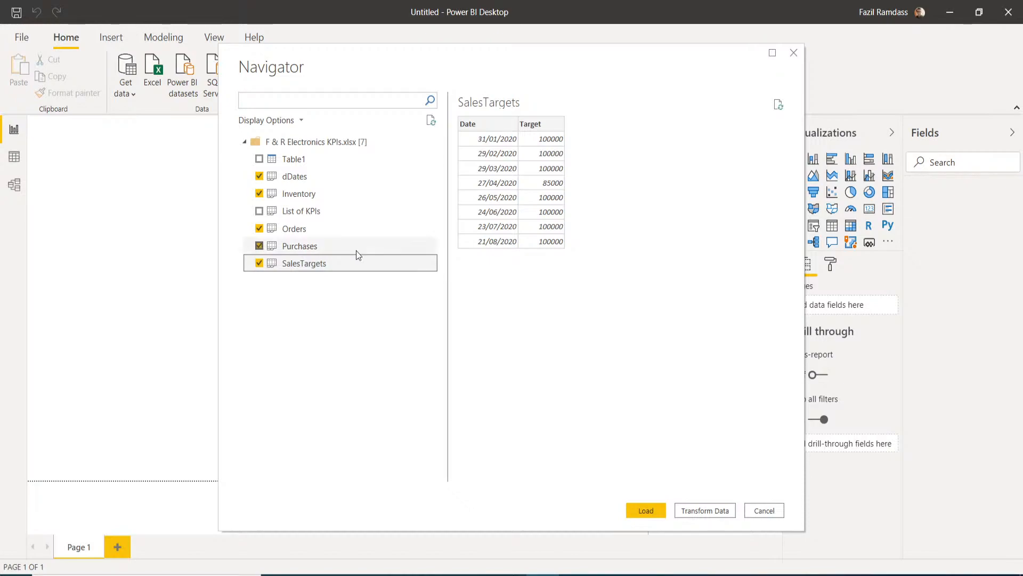
click(694, 512)
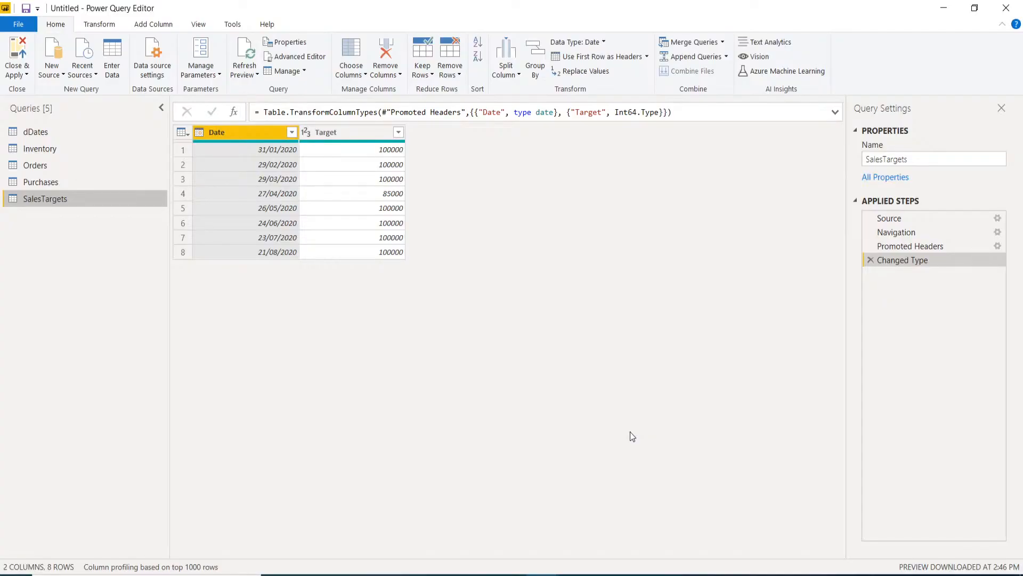
- Preview the Purchases, Orders and dDates queries, ending on the 366-row dDates table
click(32, 181)
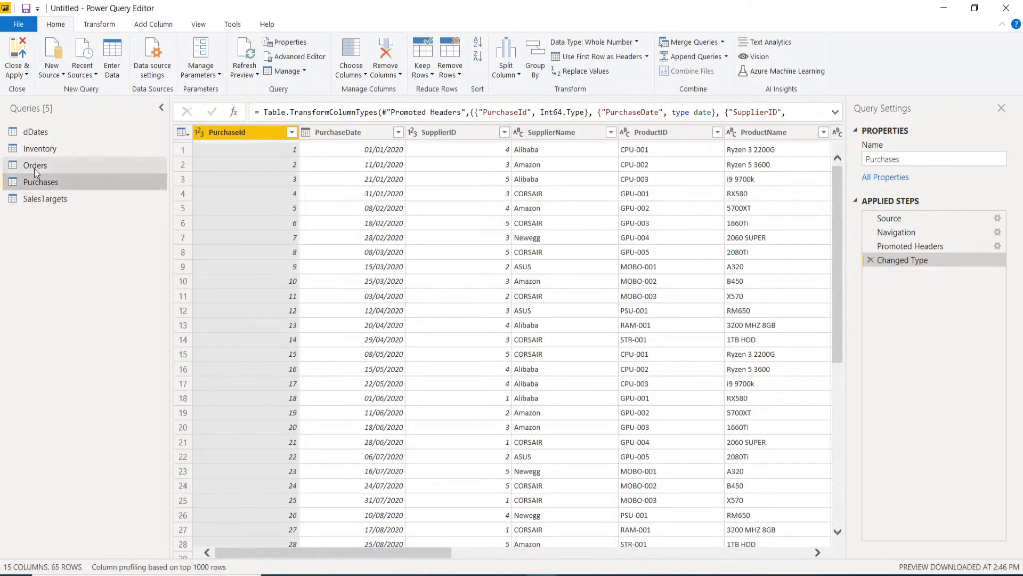
click(35, 166)
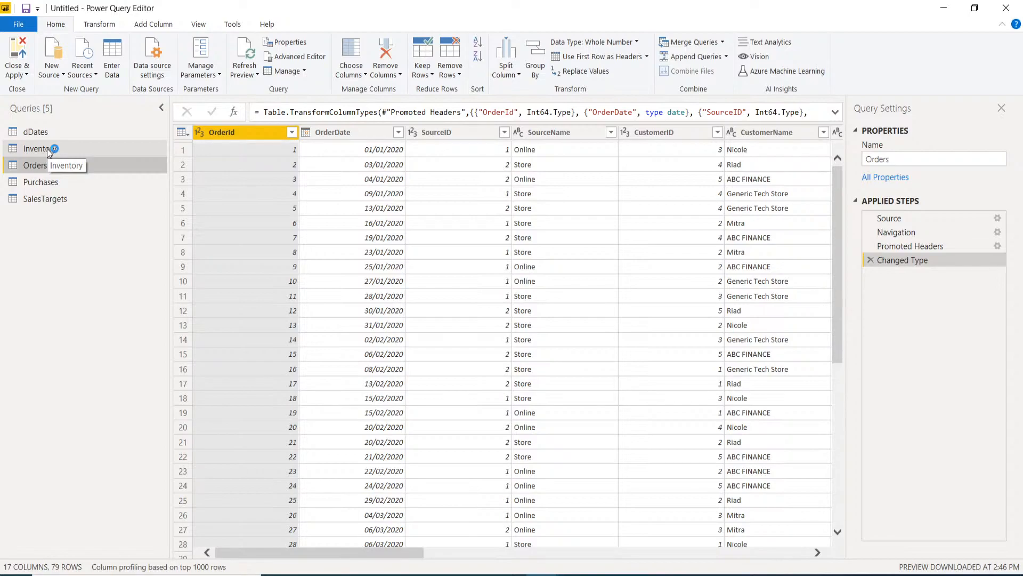
click(50, 134)
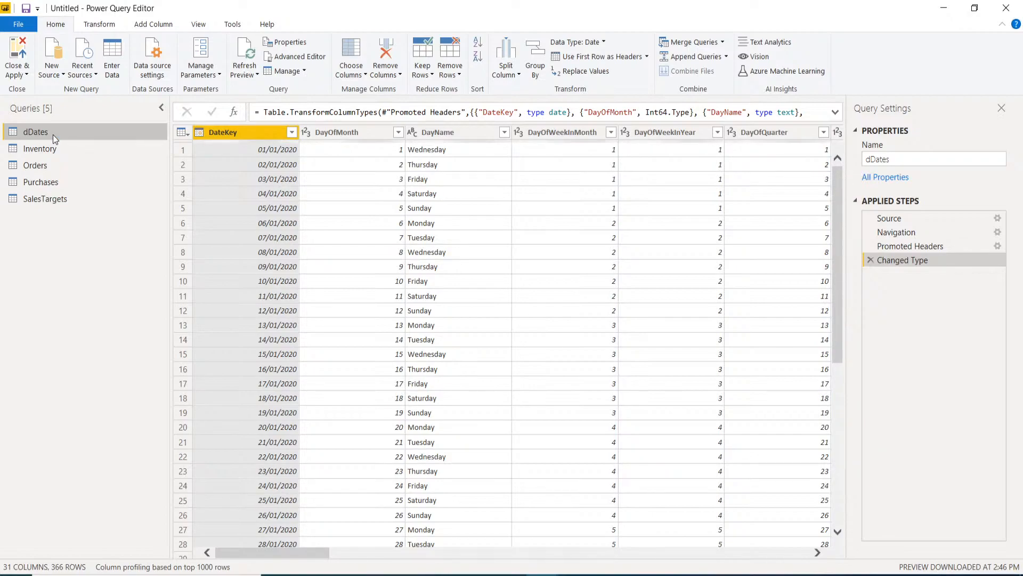
- Browse the Inventory query's columns and rows, glance at Orders, then return to Inventory
click(46, 148)
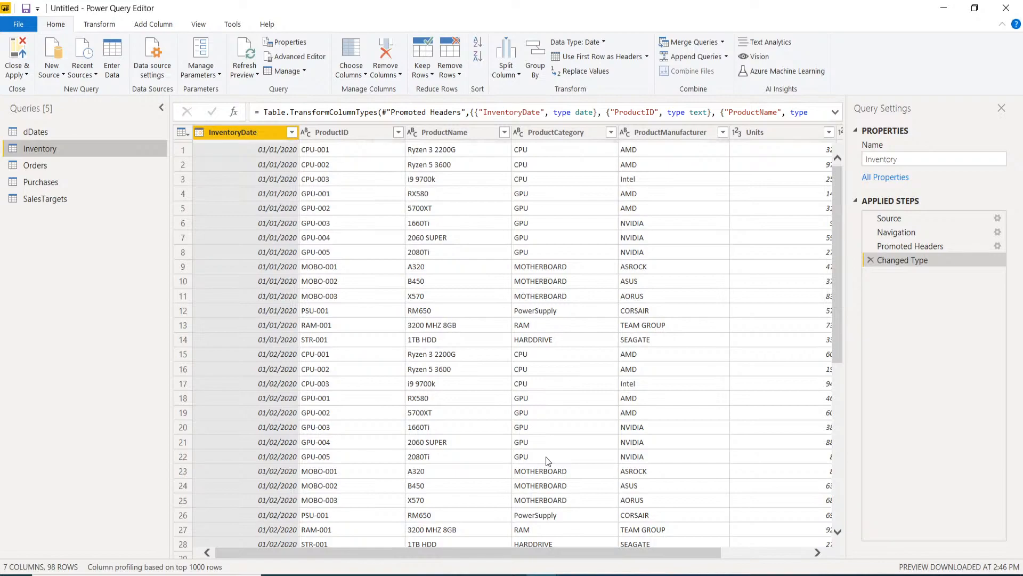
drag(432, 557, 455, 568)
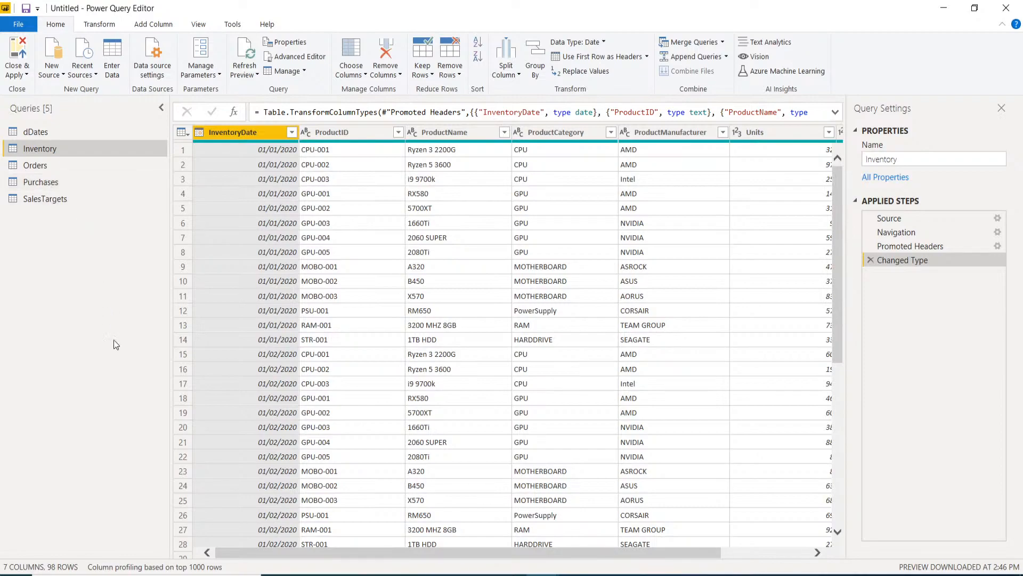
drag(382, 552, 473, 552)
click(564, 544)
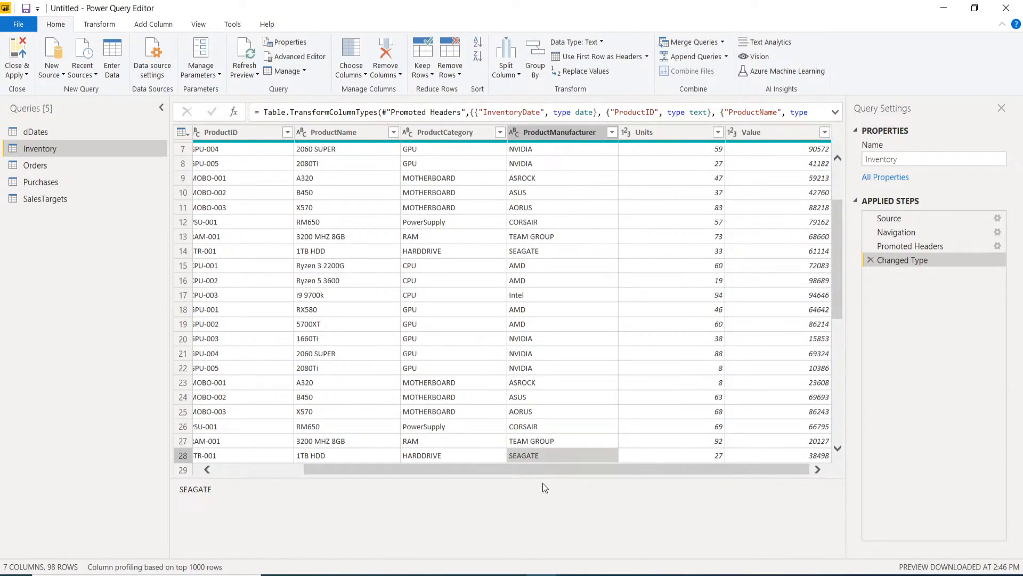
drag(374, 478, 373, 516)
click(400, 443)
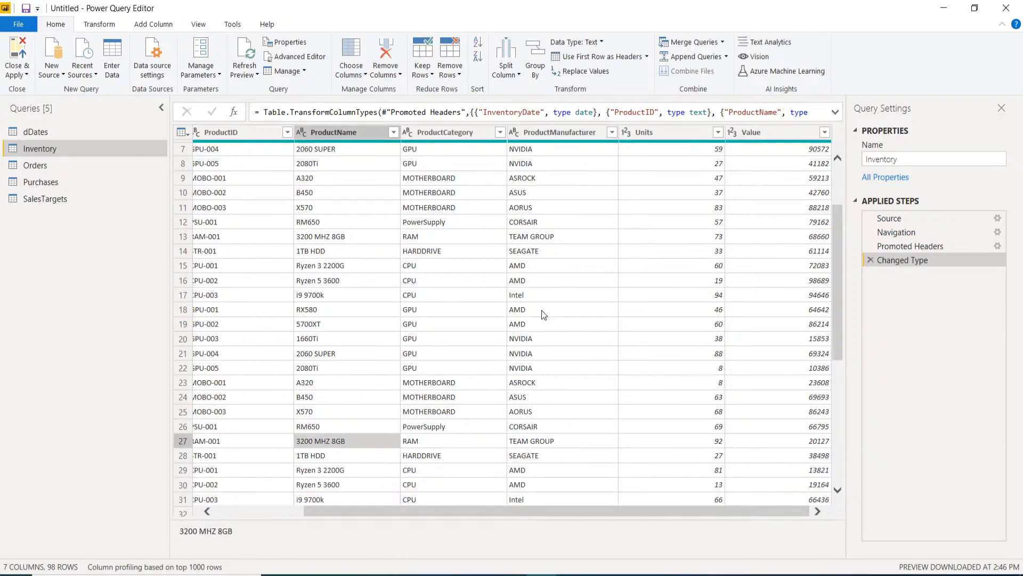
scroll(544, 306, up, 2)
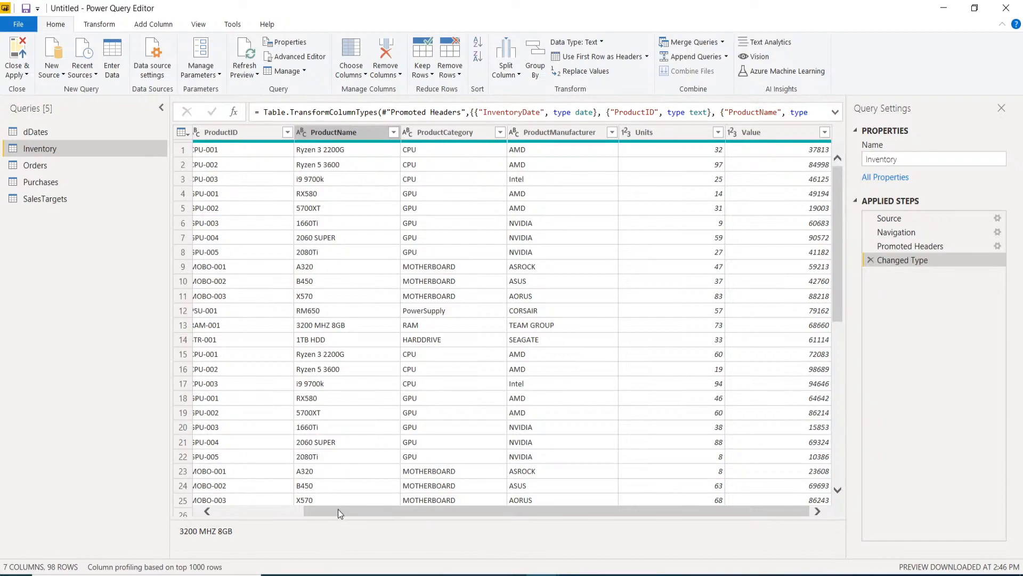
drag(338, 509, 206, 482)
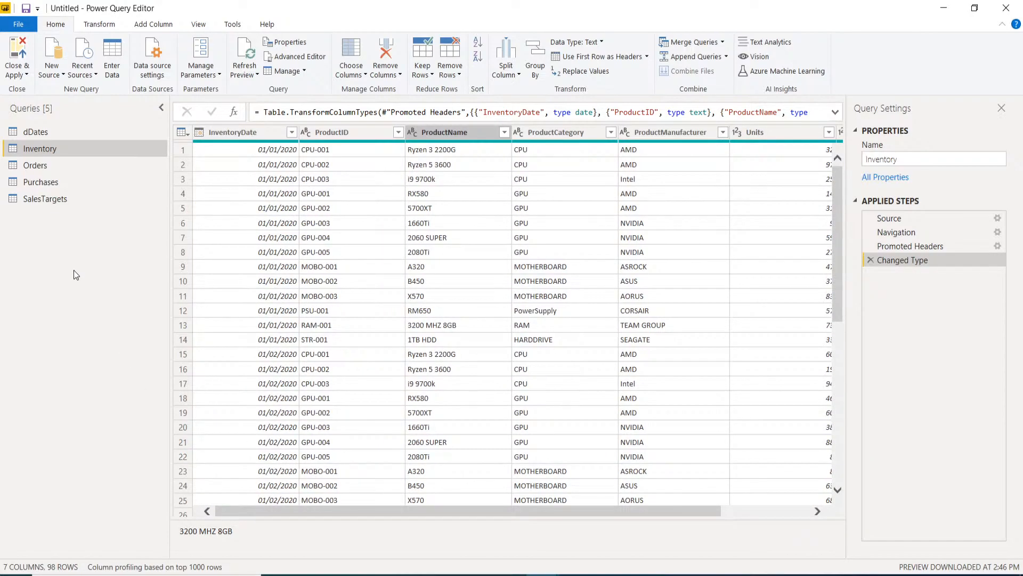
click(39, 161)
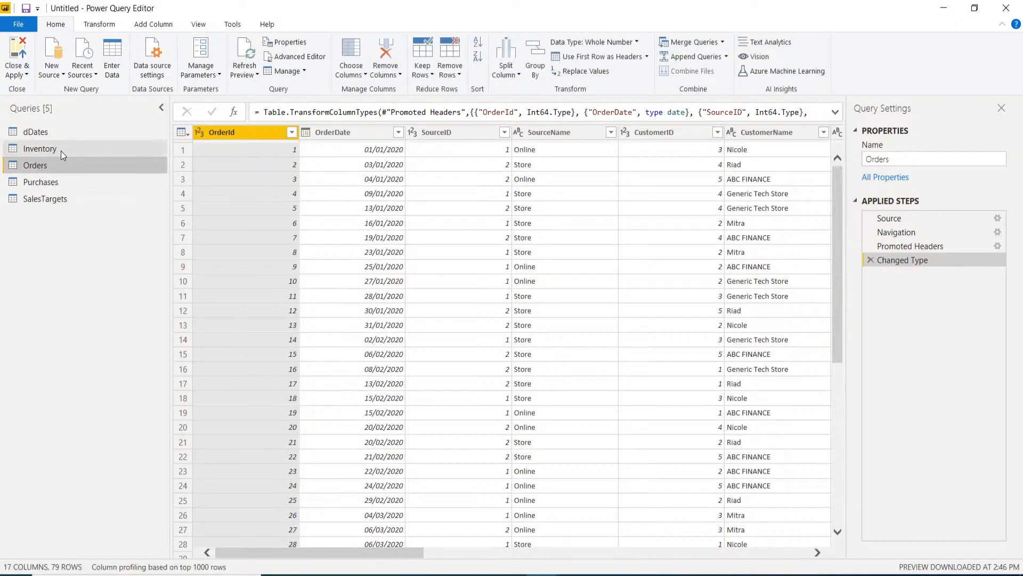
click(61, 153)
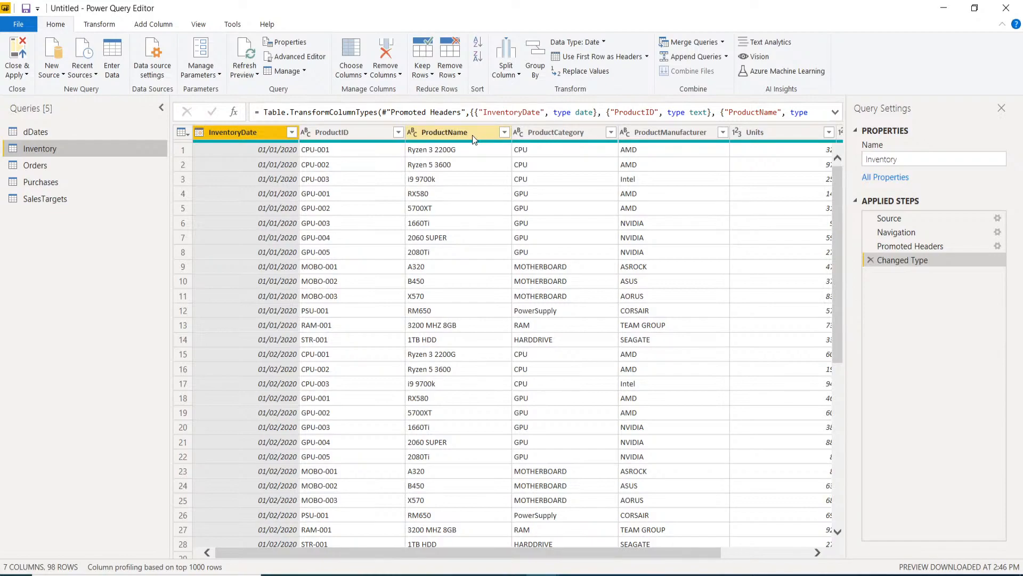
mouse_move(474, 144)
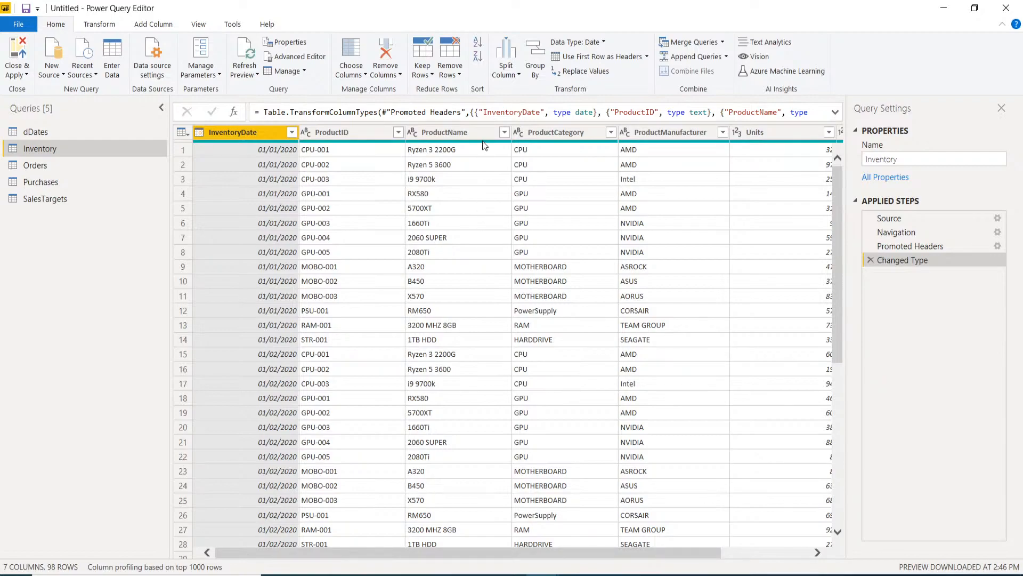
- Duplicate the Inventory query and name the copy dProducts
mouse_move(483, 142)
right_click(64, 151)
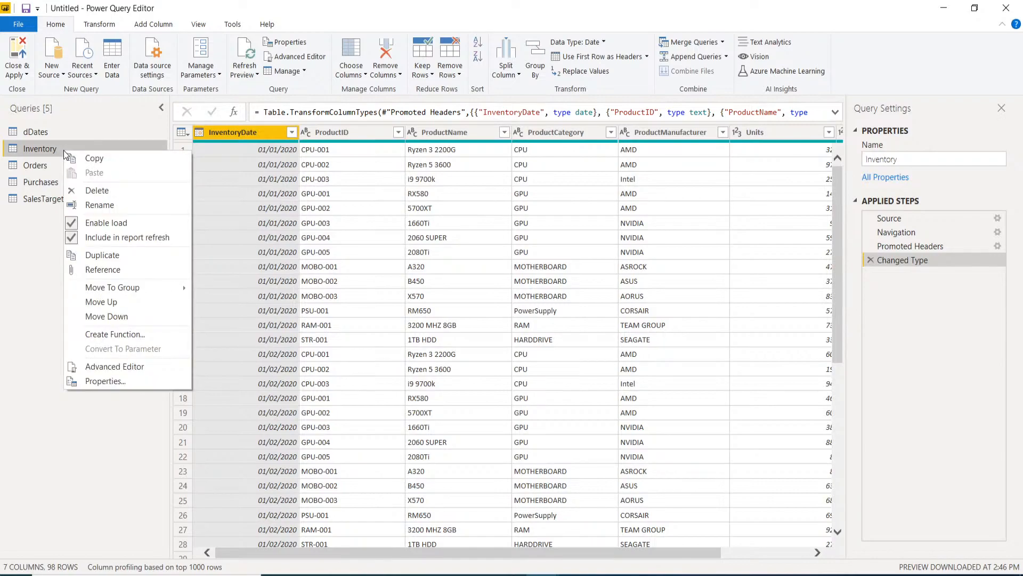
click(110, 254)
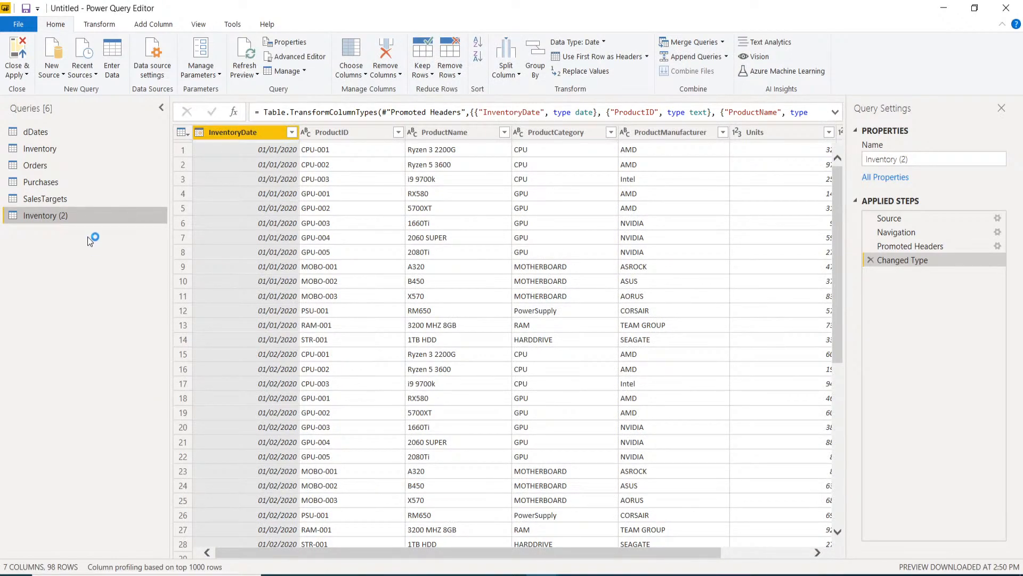
double_click(76, 217)
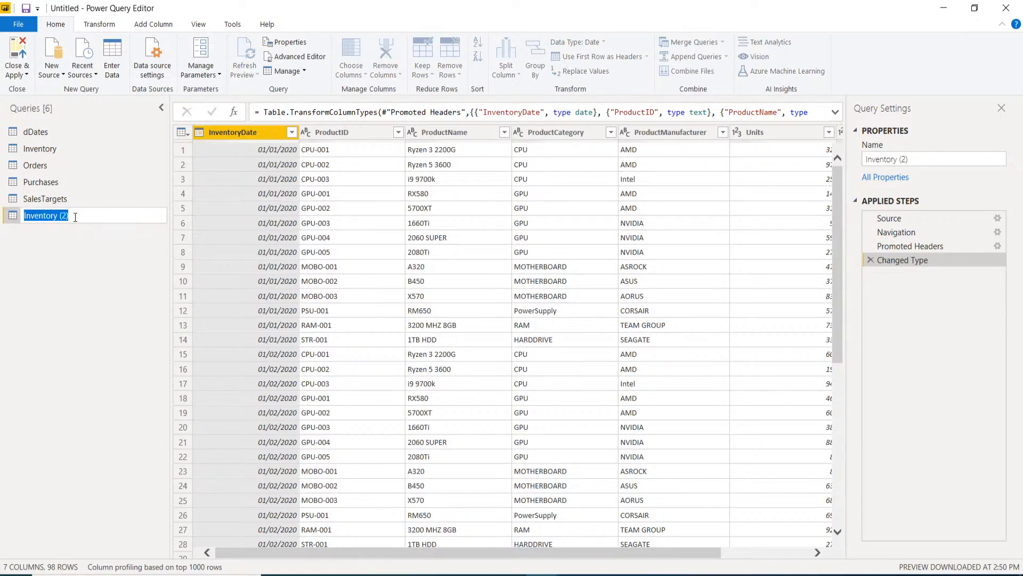
text(dp)
text(Products)
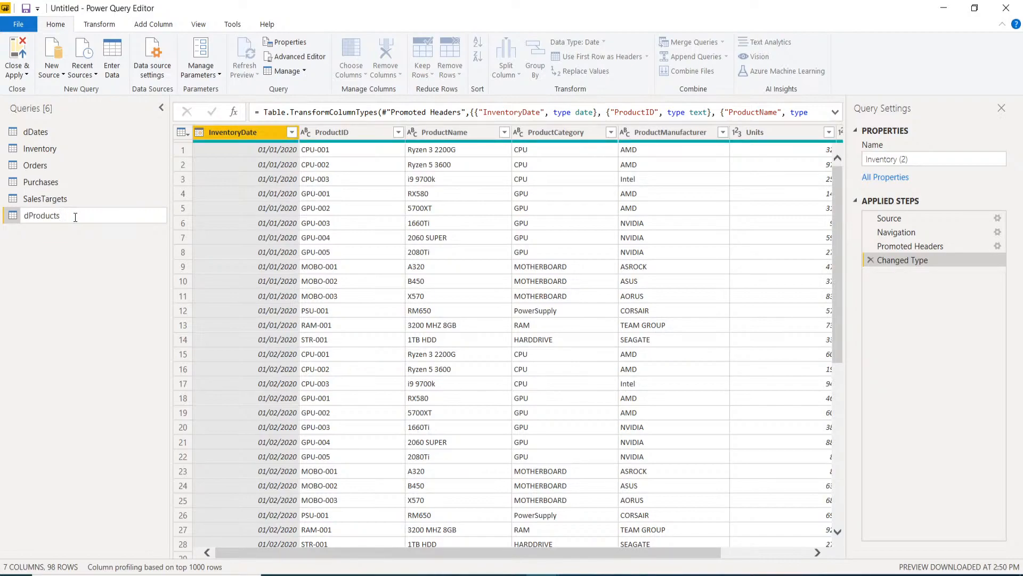
key(Return)
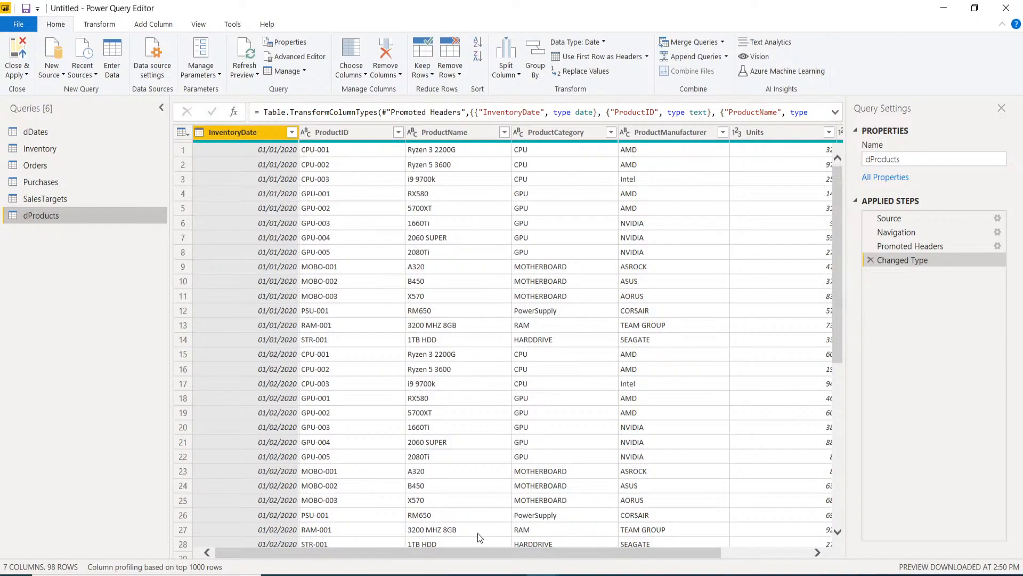
scroll(422, 551, right, 3)
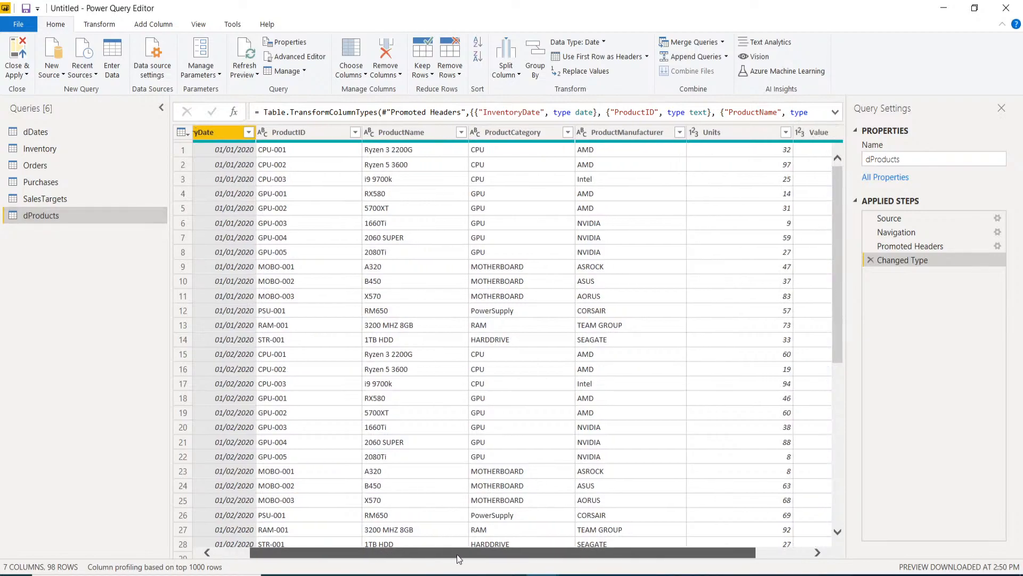
drag(297, 552, 245, 551)
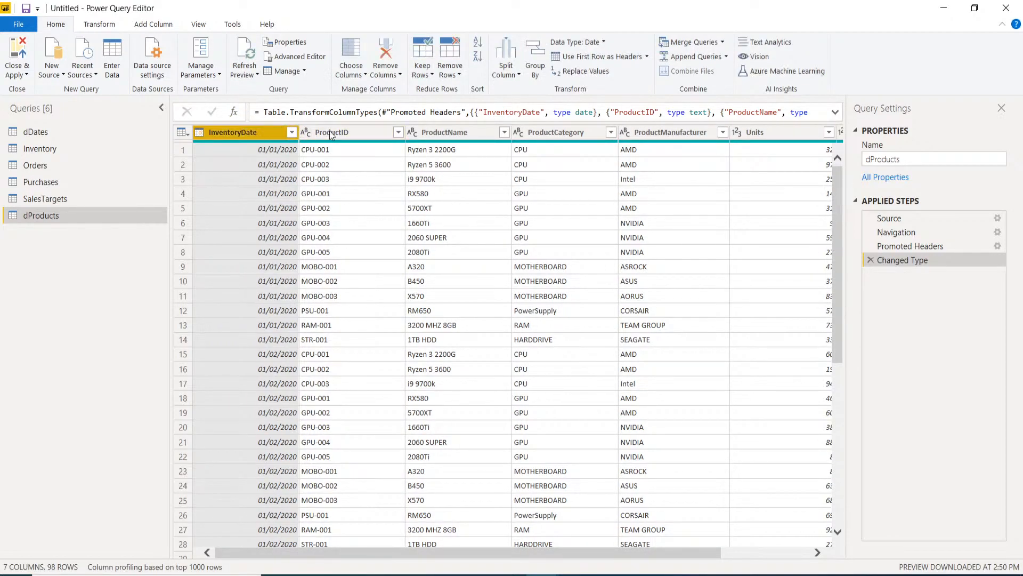
- Select InventoryDate, Units and Value in dProducts and remove those three columns
ctrl+click(779, 133)
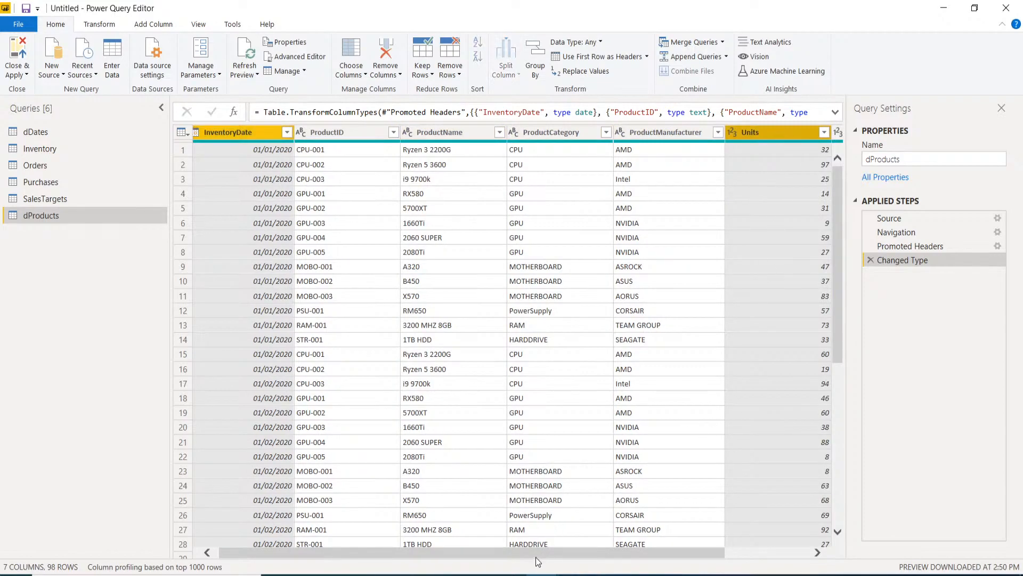
drag(536, 557, 626, 560)
scroll(752, 559, right, 2)
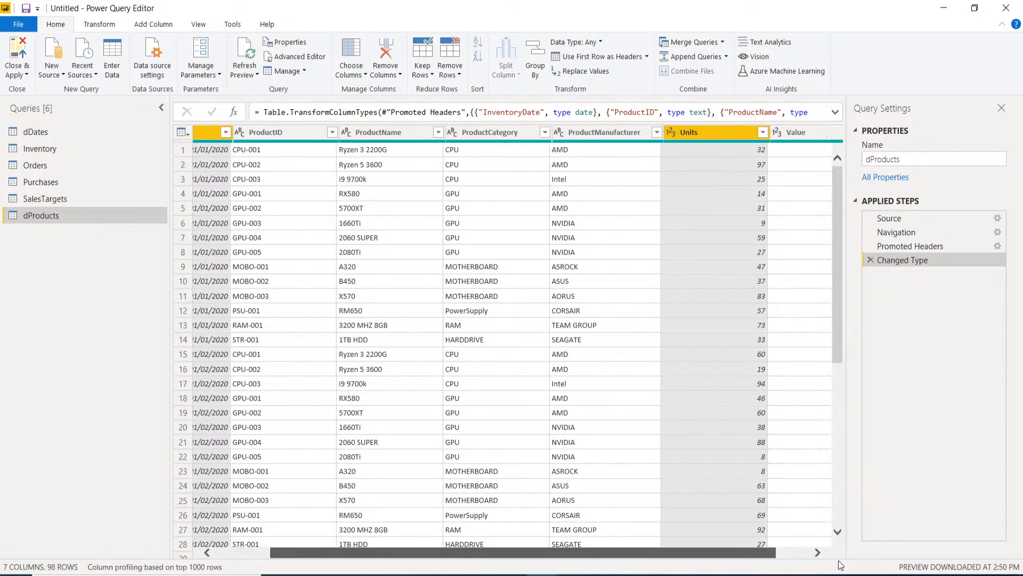
scroll(800, 341, right, 1)
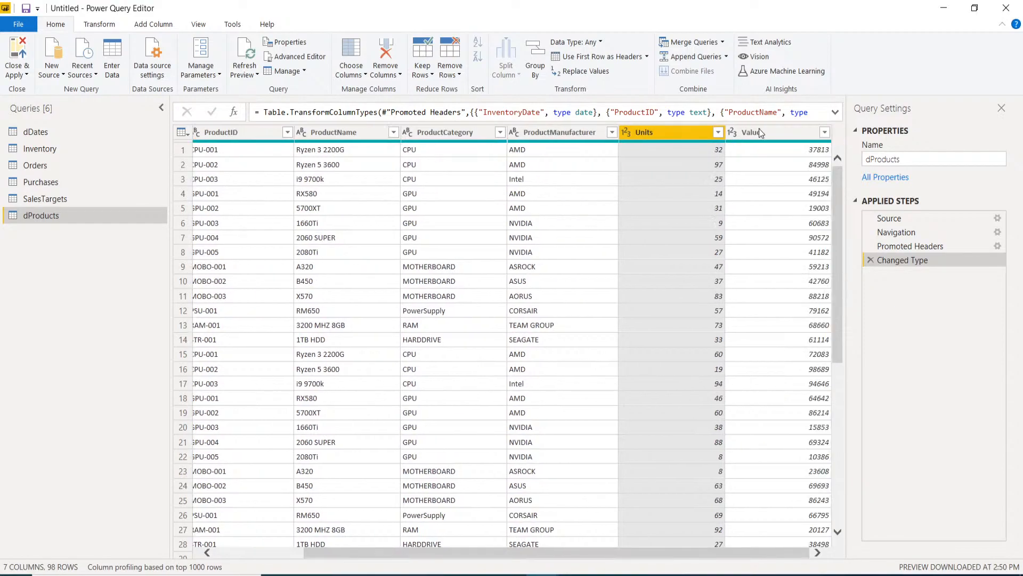
ctrl+click(759, 131)
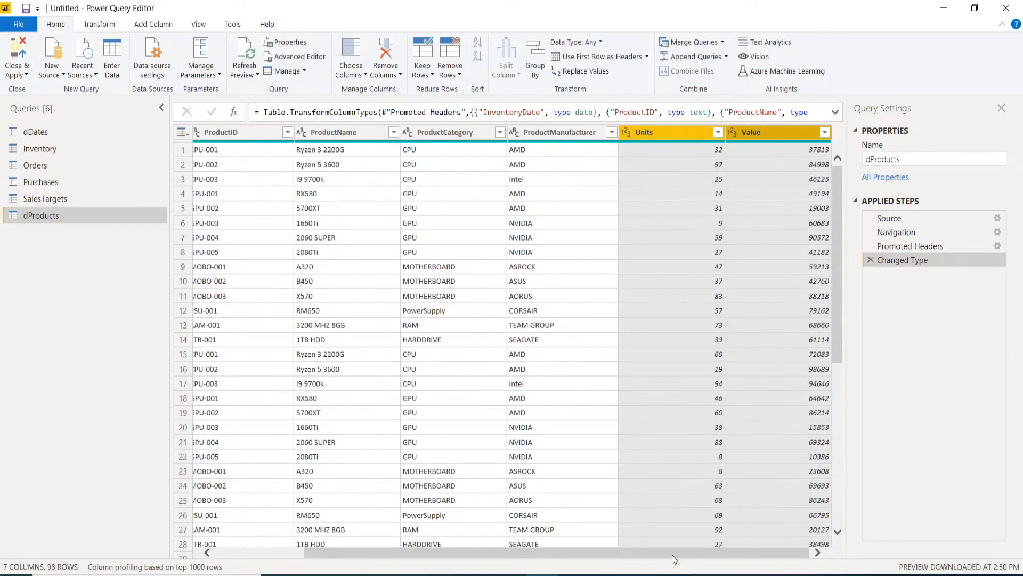
drag(703, 553, 591, 551)
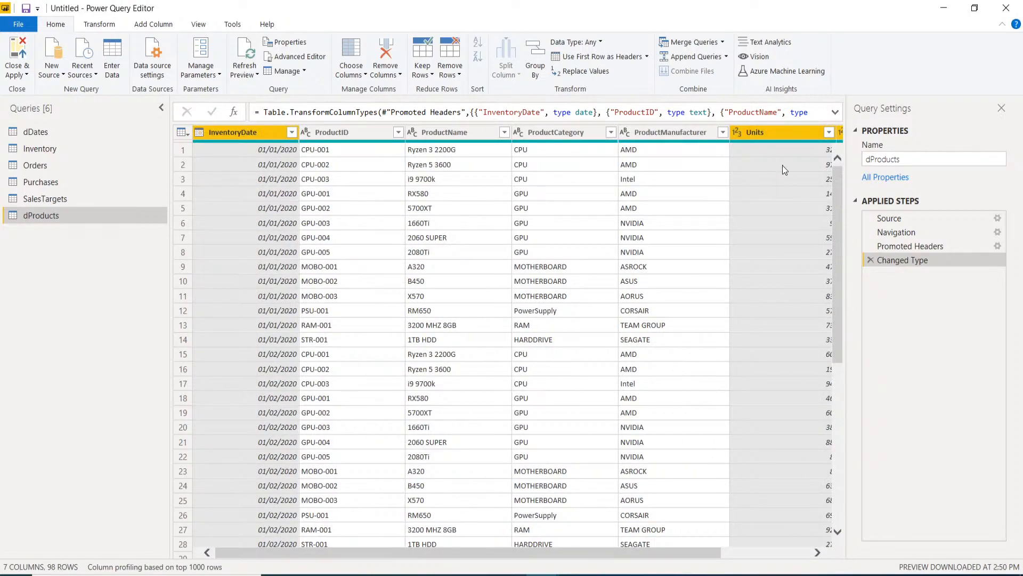
click(783, 132)
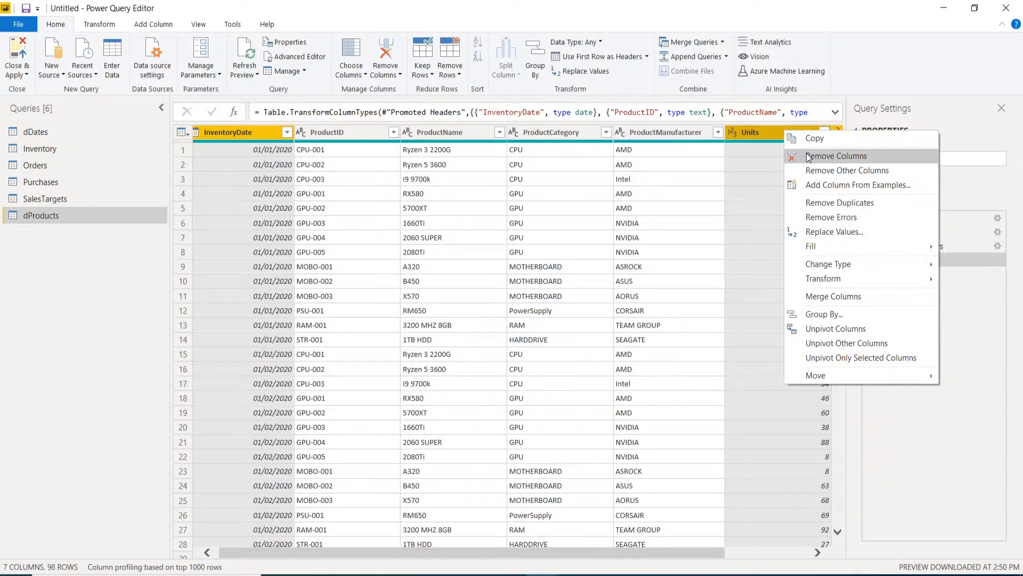
click(807, 153)
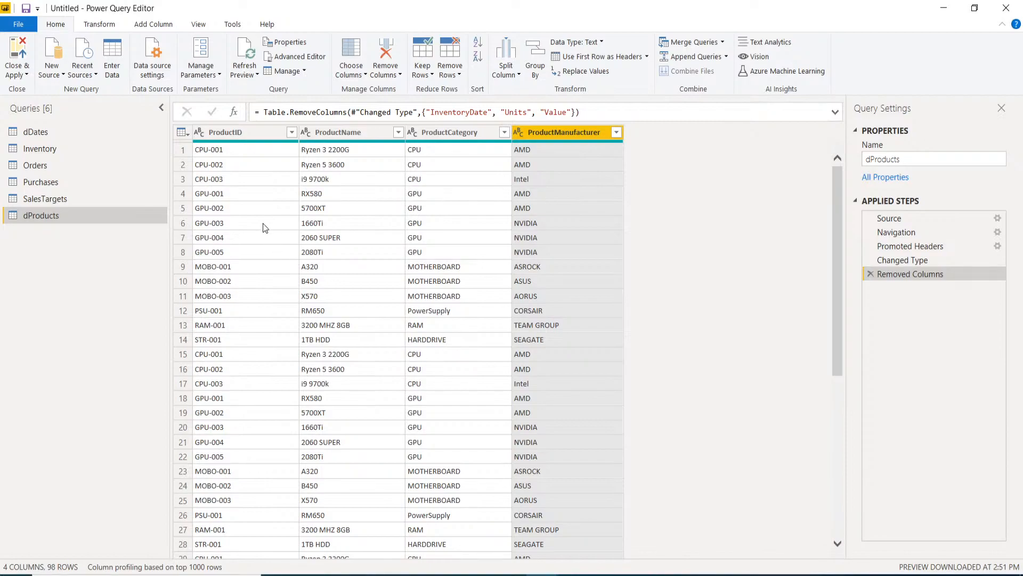
- Remove duplicate rows on ProductID in dProducts, leaving 14 unique products
ctrl+click(220, 137)
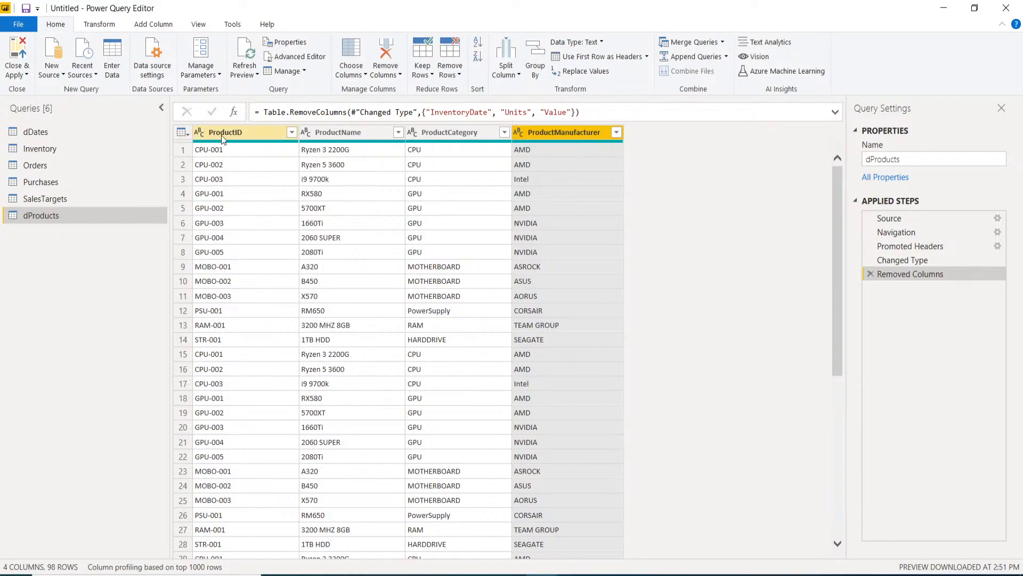
right_click(222, 135)
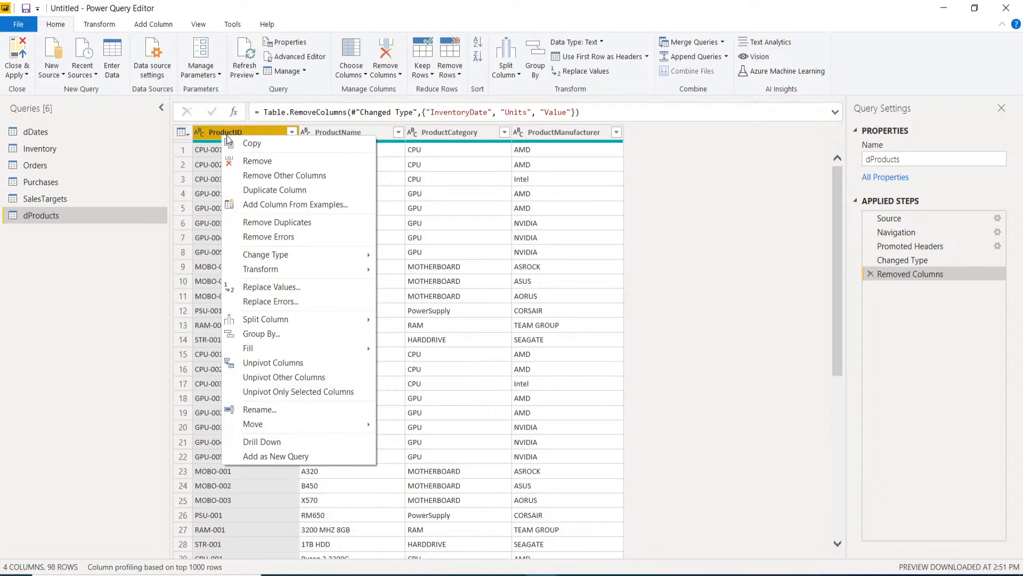
click(292, 224)
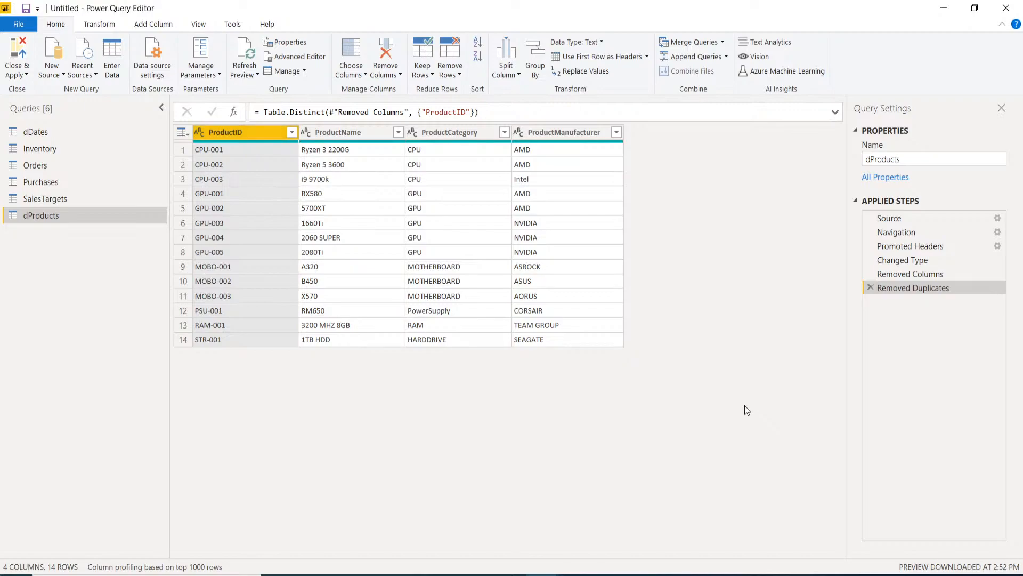
- In the Inventory query, begin selecting the ProductName, ProductCategory and ProductManufacturer headers, cancelling accidental renames
click(51, 154)
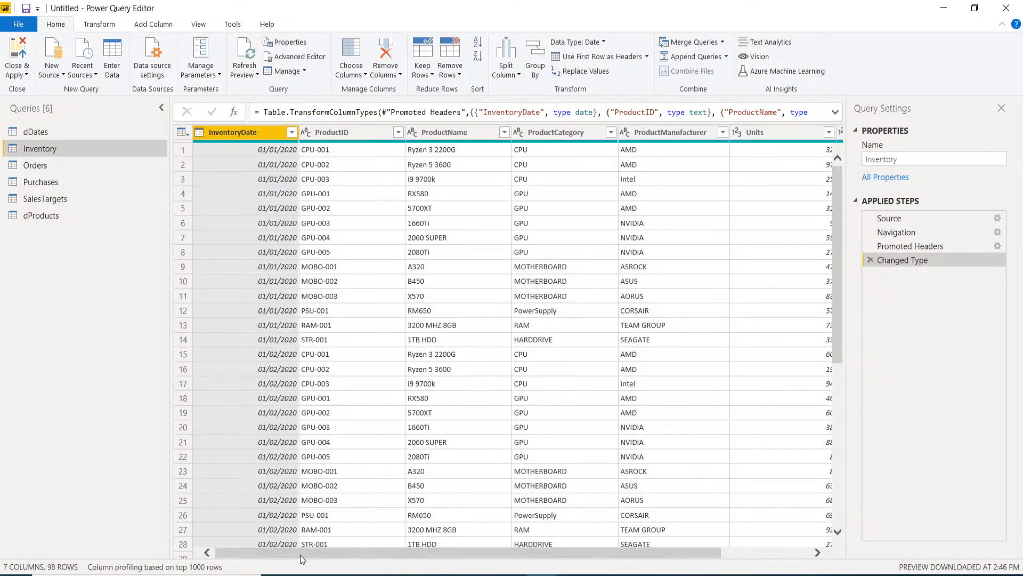
ctrl+click(453, 132)
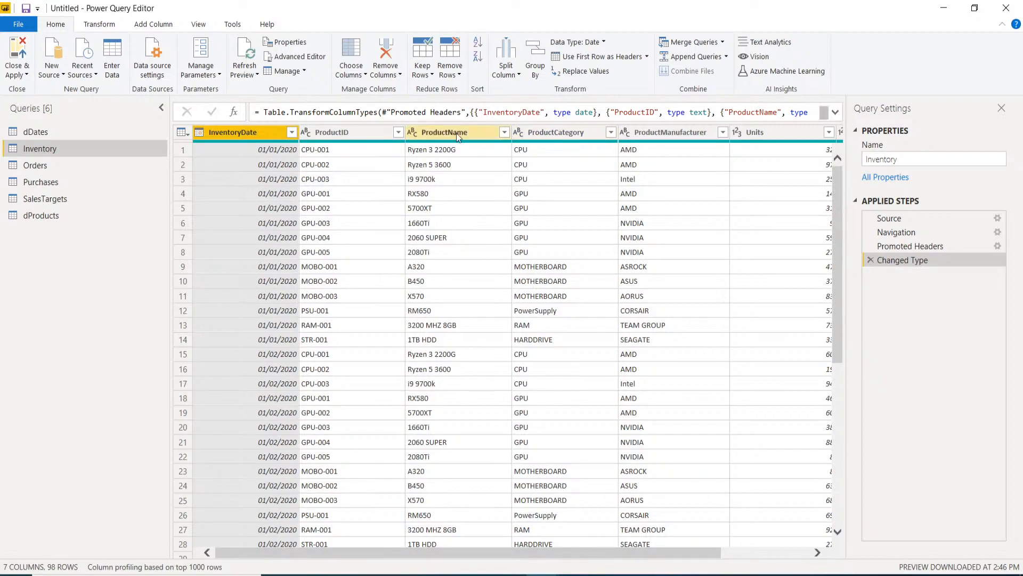
click(438, 131)
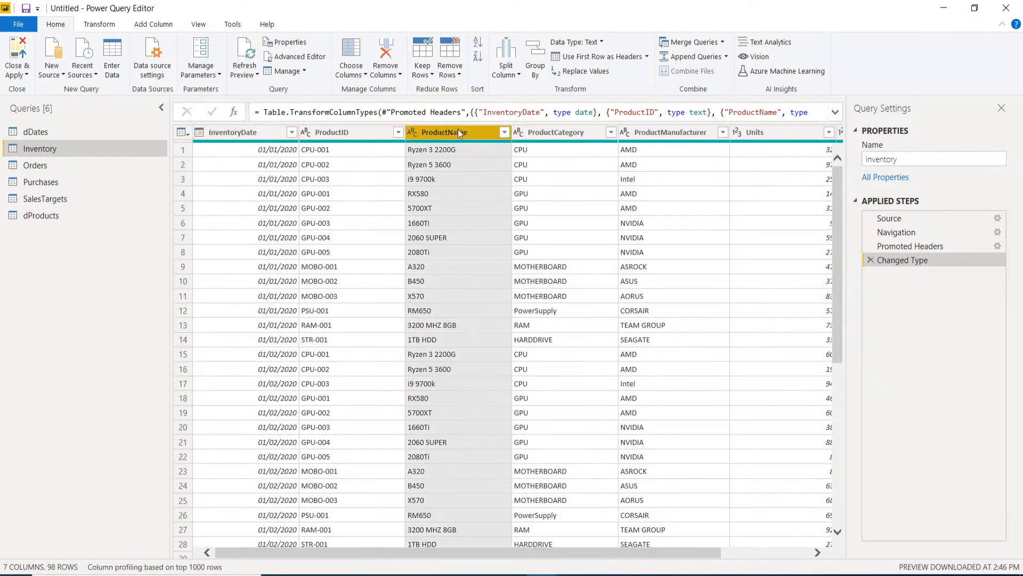
ctrl+click(543, 132)
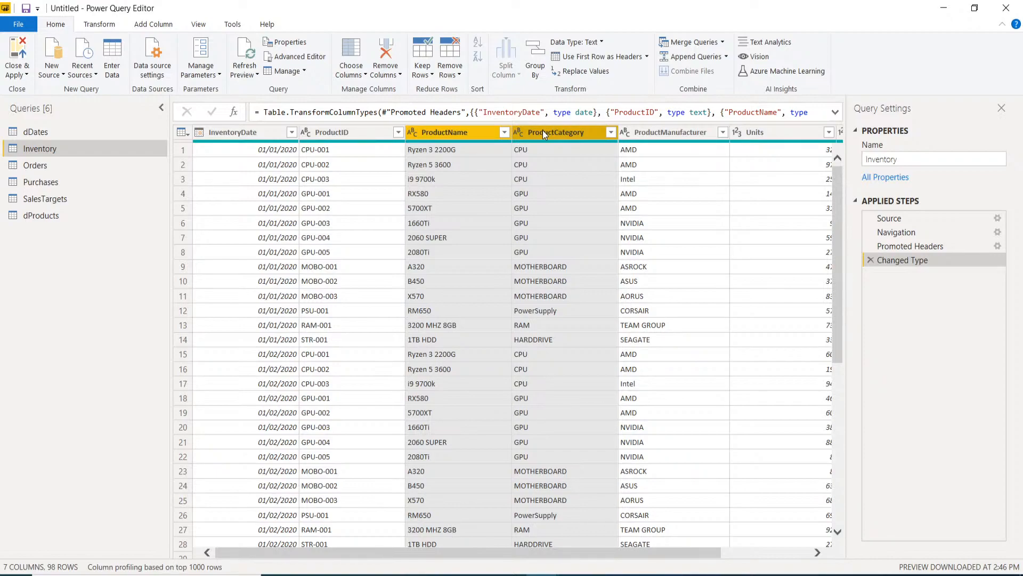
double_click(649, 132)
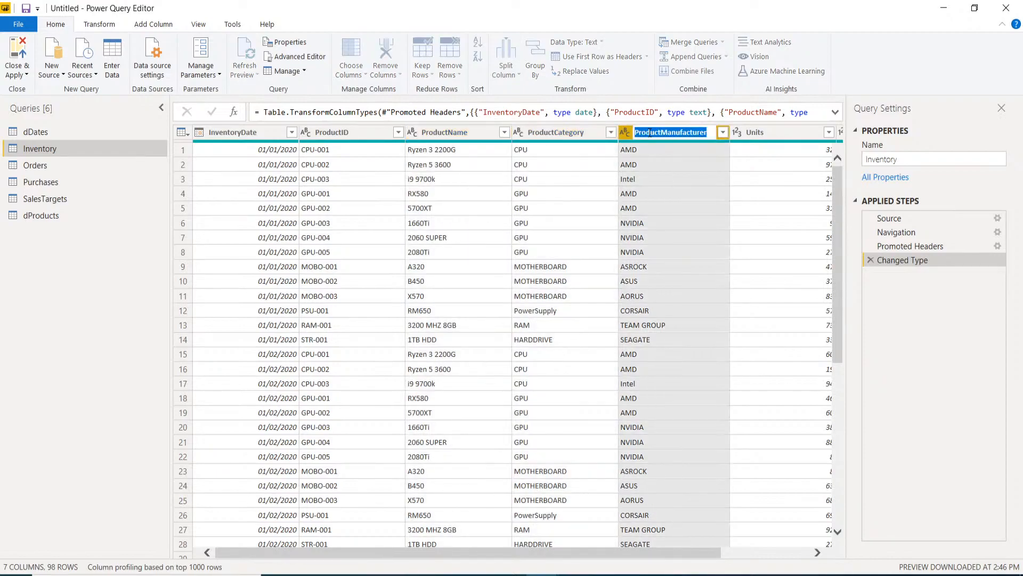
click(474, 135)
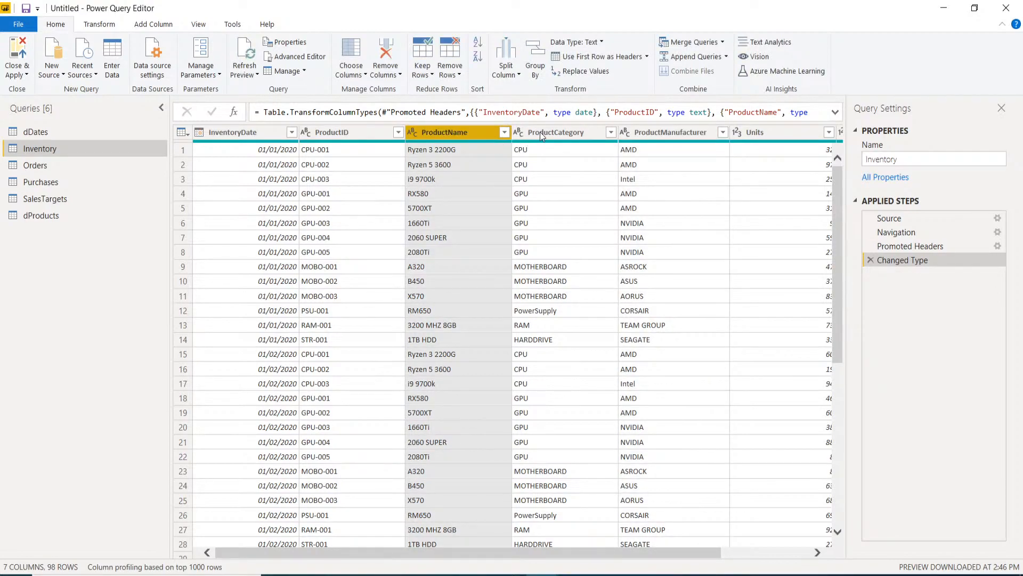
ctrl+click(372, 134)
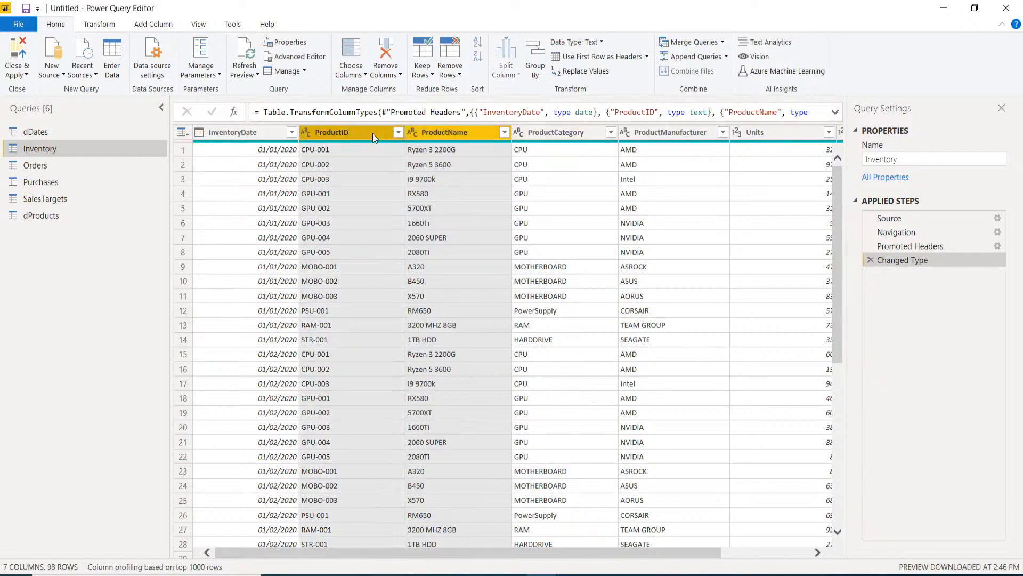
double_click(555, 133)
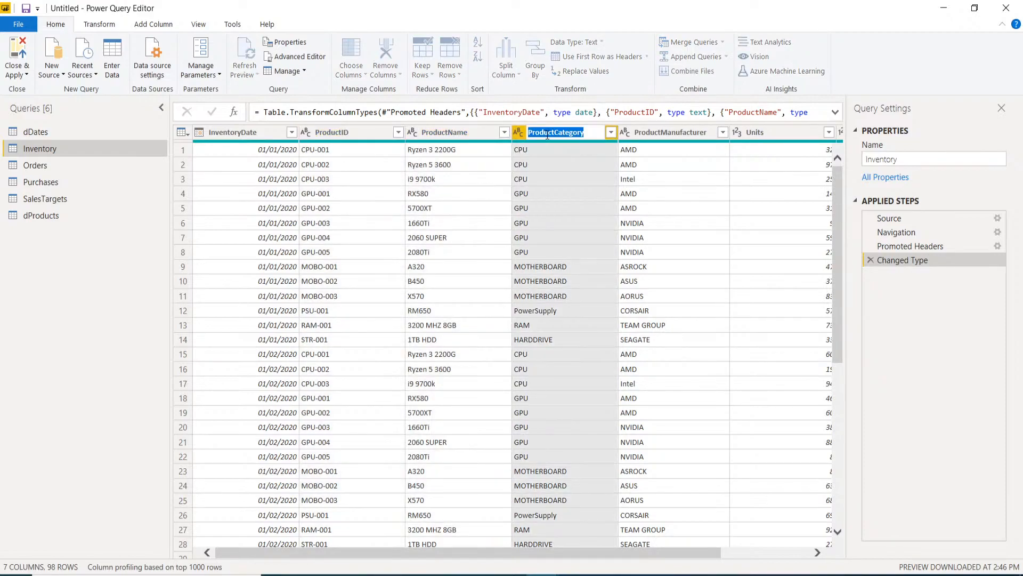
key(Escape)
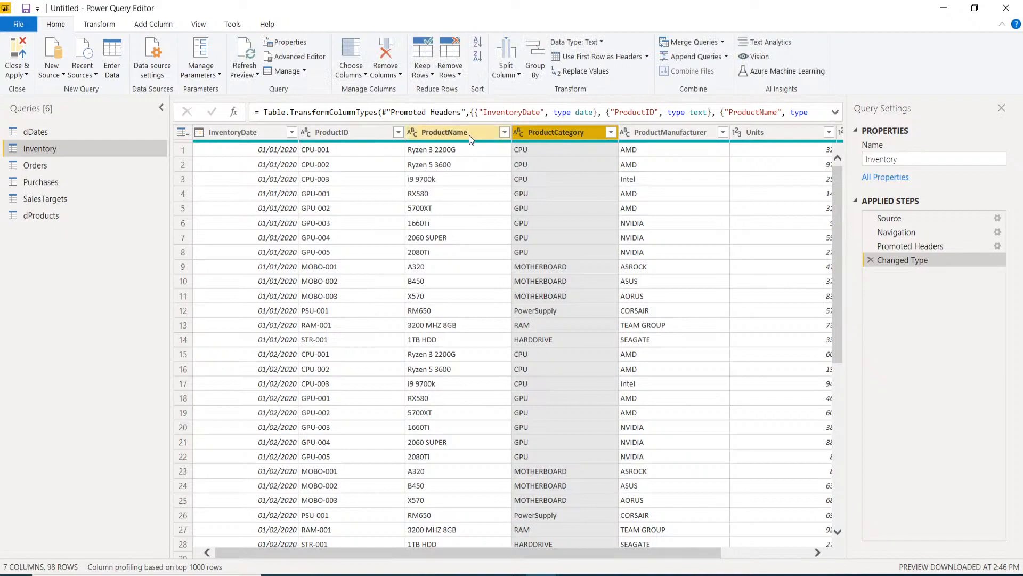
- Remove ProductName, ProductCategory and ProductManufacturer from Inventory, leaving 4 columns, then move to Orders
click(470, 135)
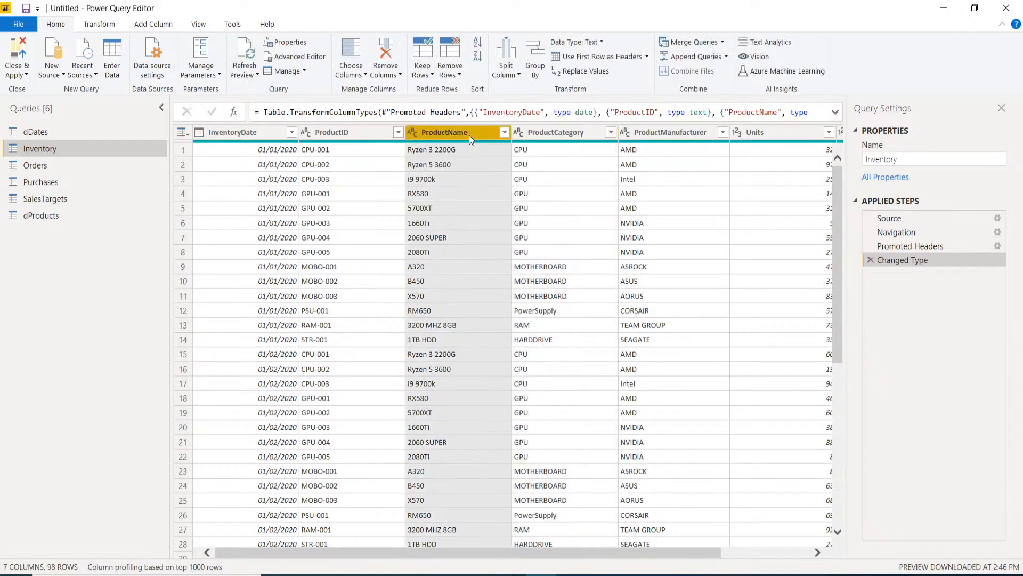
ctrl+click(550, 130)
ctrl+click(647, 133)
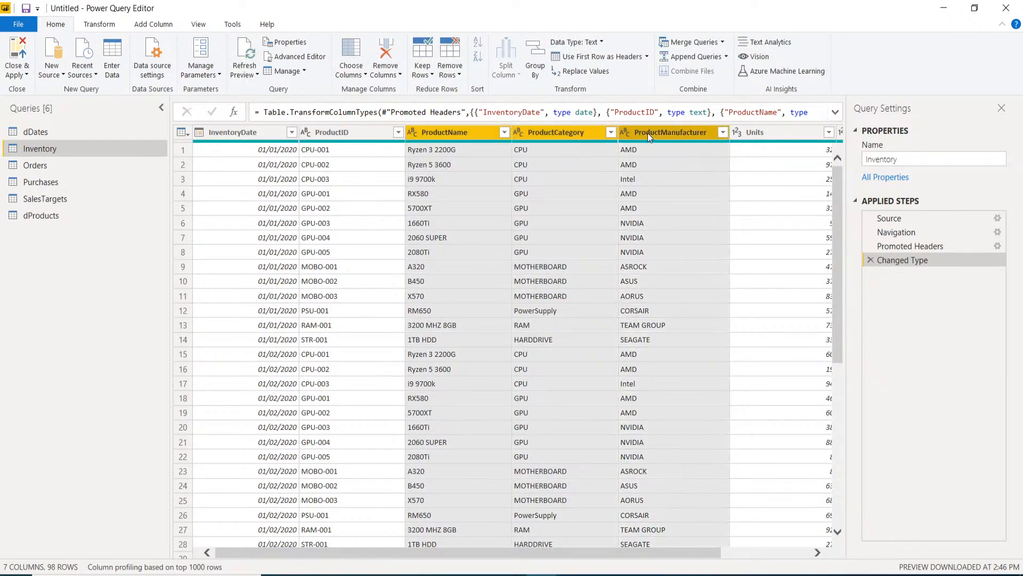
right_click(648, 133)
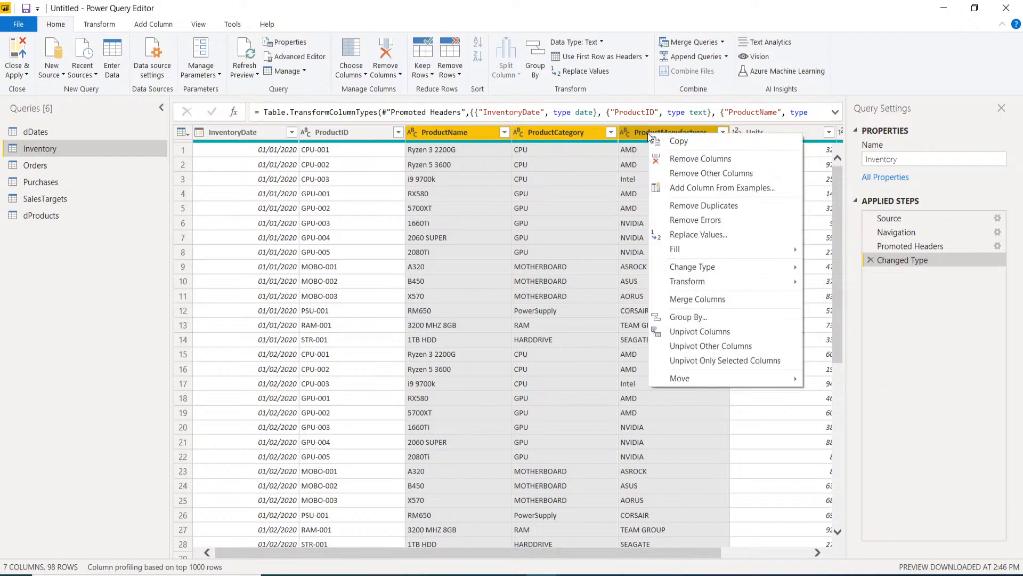
click(684, 160)
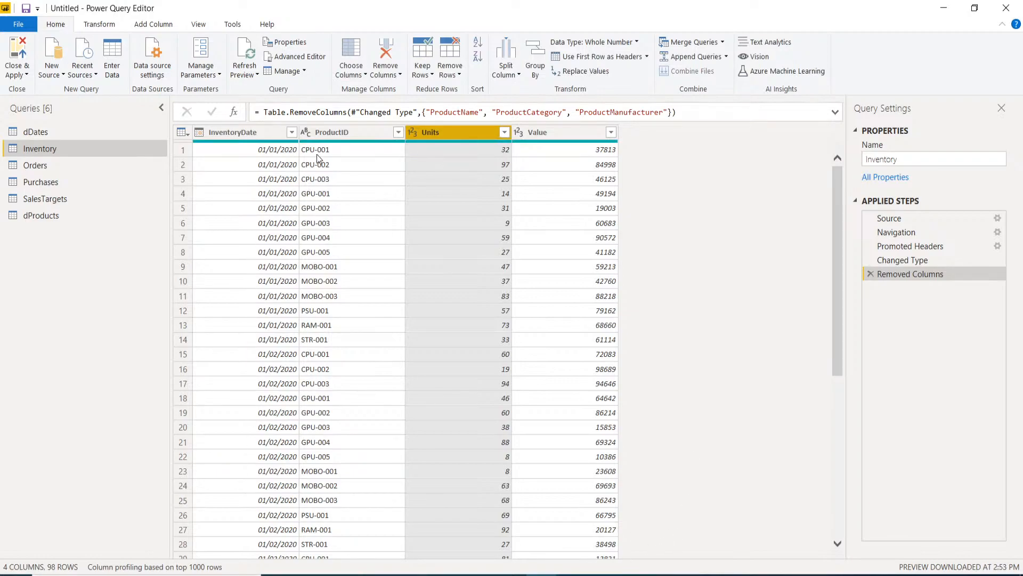
click(33, 166)
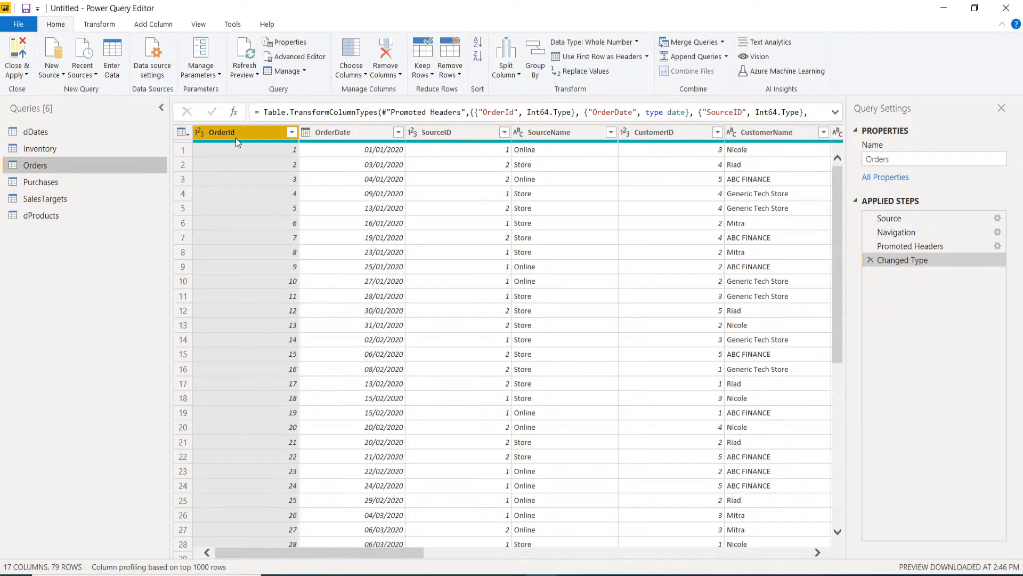
- Scroll through the Orders columns, inspecting SourceID and CustomerLocation
ctrl+click(435, 134)
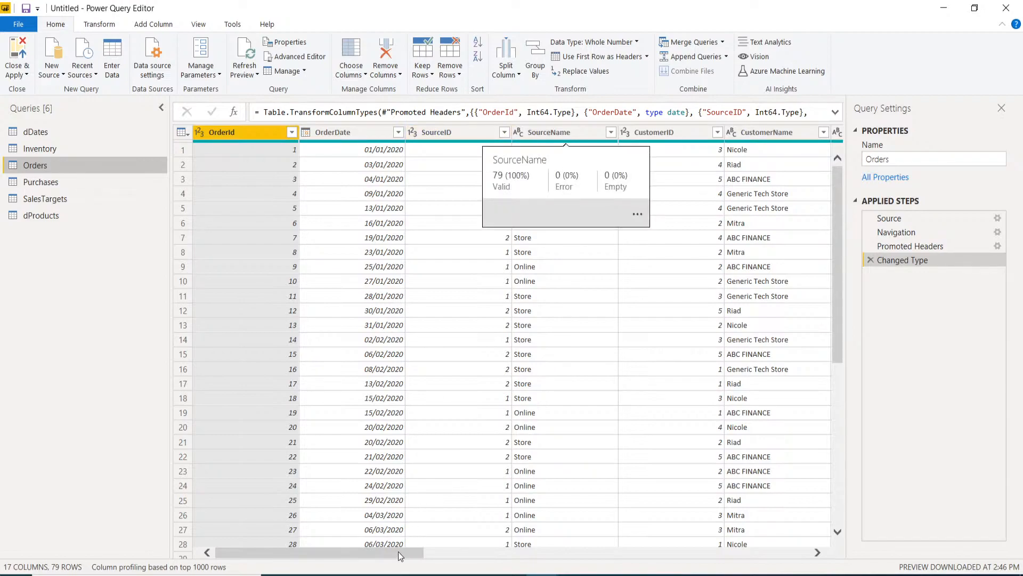
scroll(398, 551, right, 3)
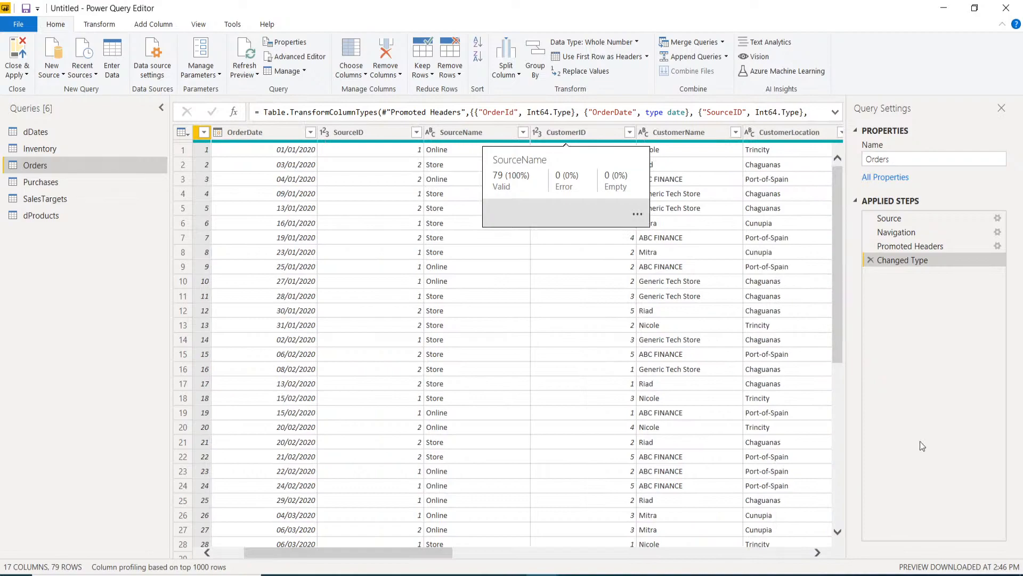
click(822, 220)
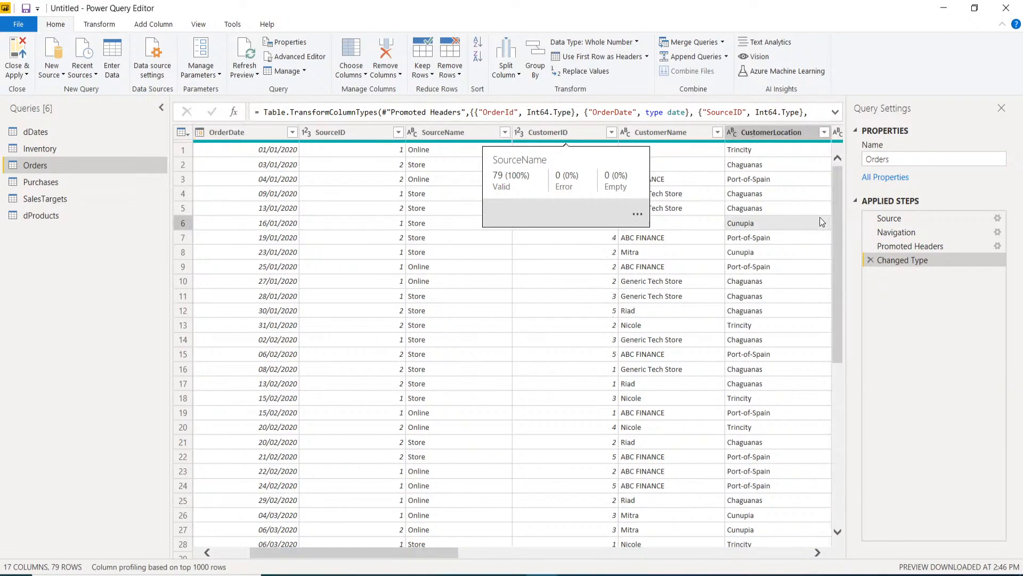
drag(428, 511, 564, 511)
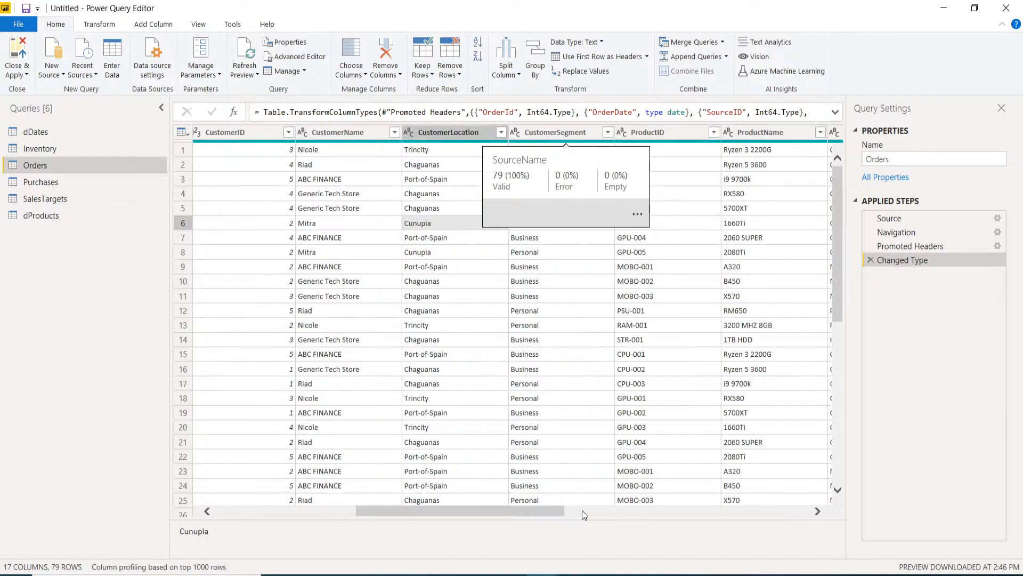
click(582, 512)
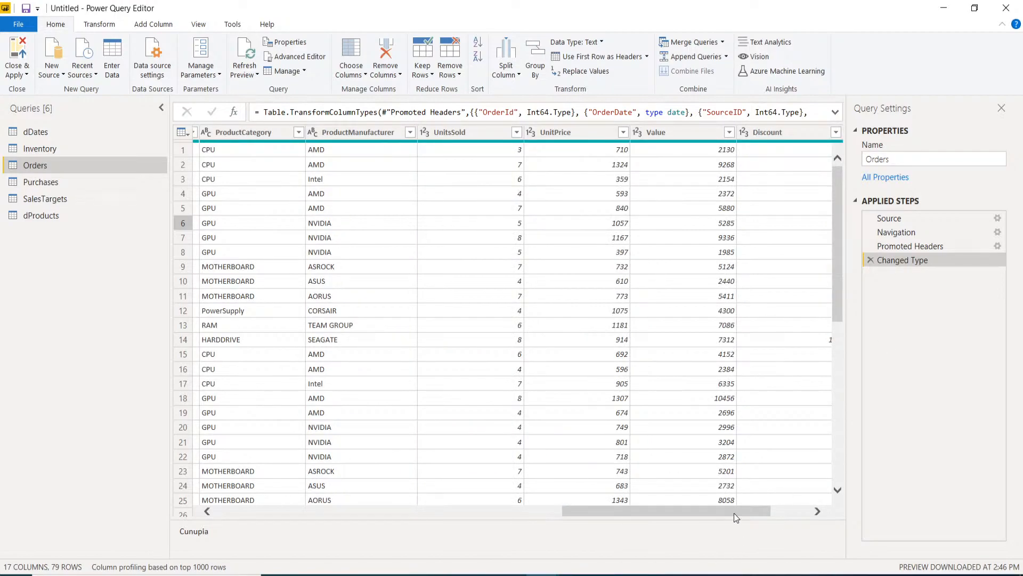
drag(734, 513, 647, 515)
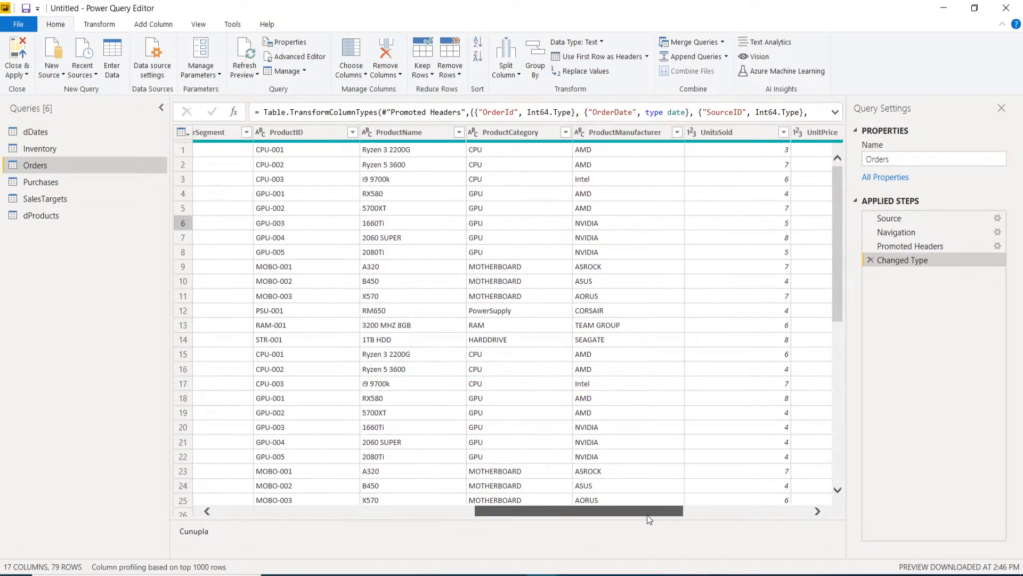
- Remove ProductManufacturer, ProductCategory and ProductName from Orders, leaving 14 columns
click(620, 133)
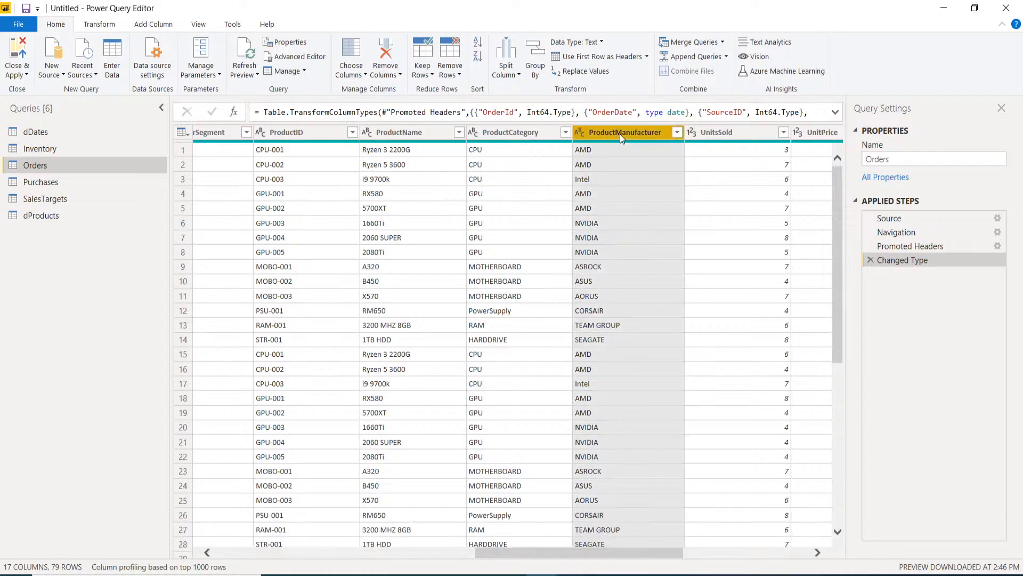
ctrl+click(509, 134)
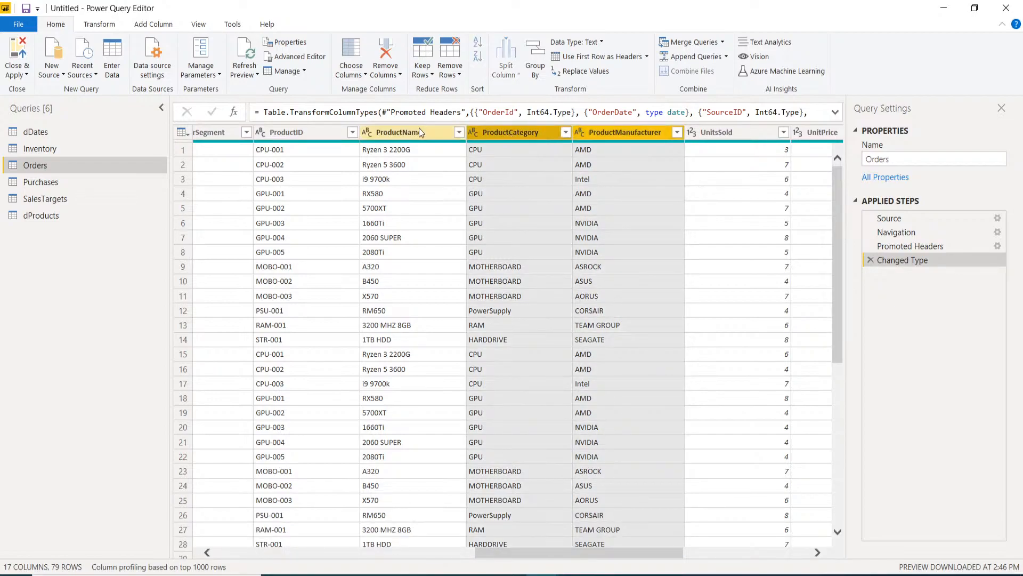
ctrl+click(401, 136)
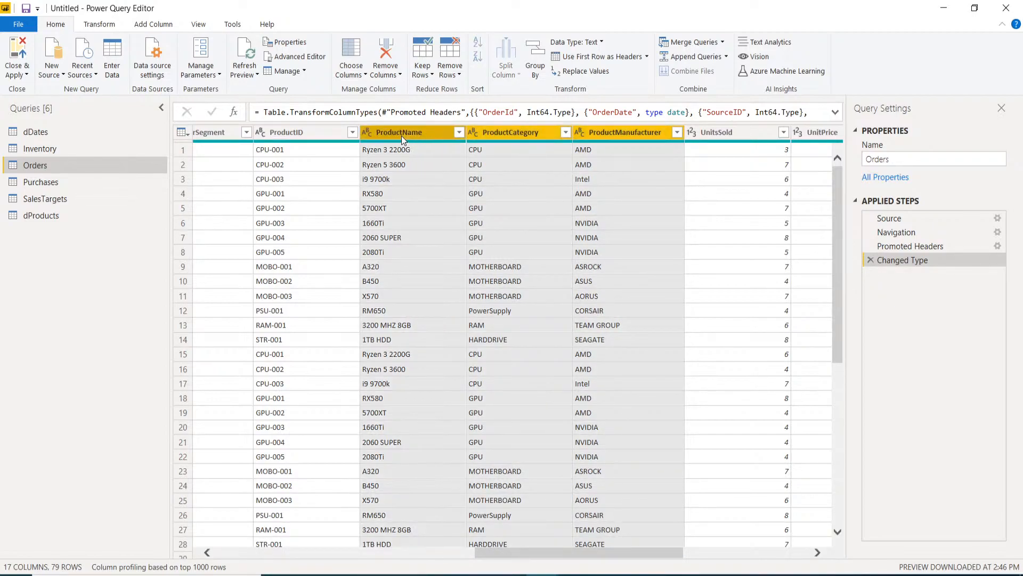
right_click(402, 135)
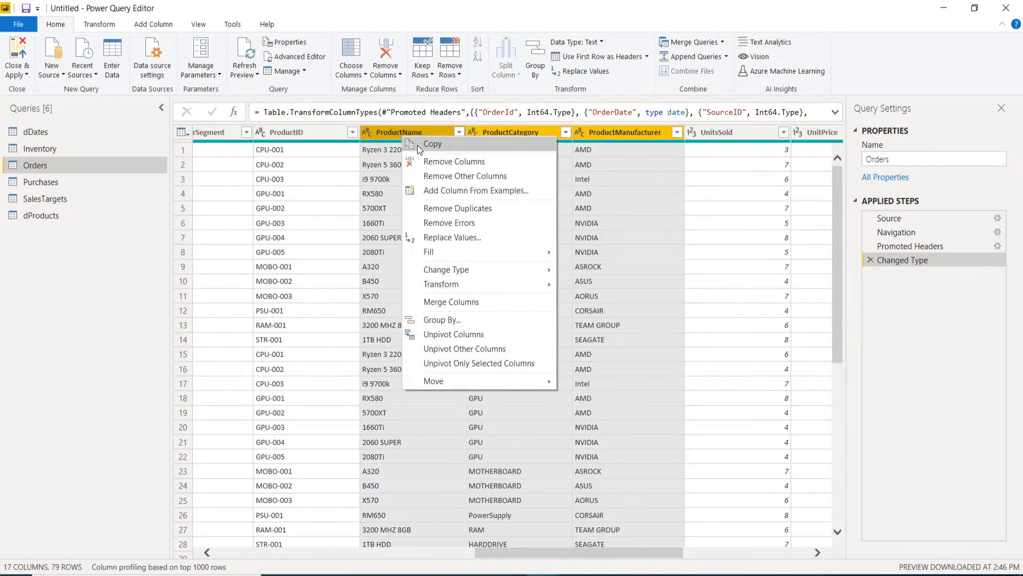
click(440, 162)
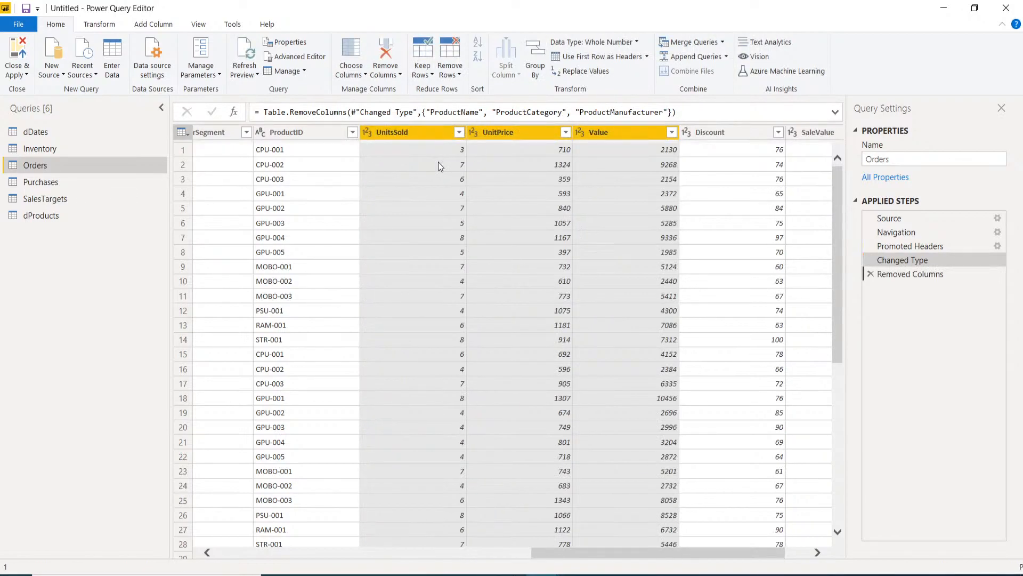
drag(580, 554, 276, 560)
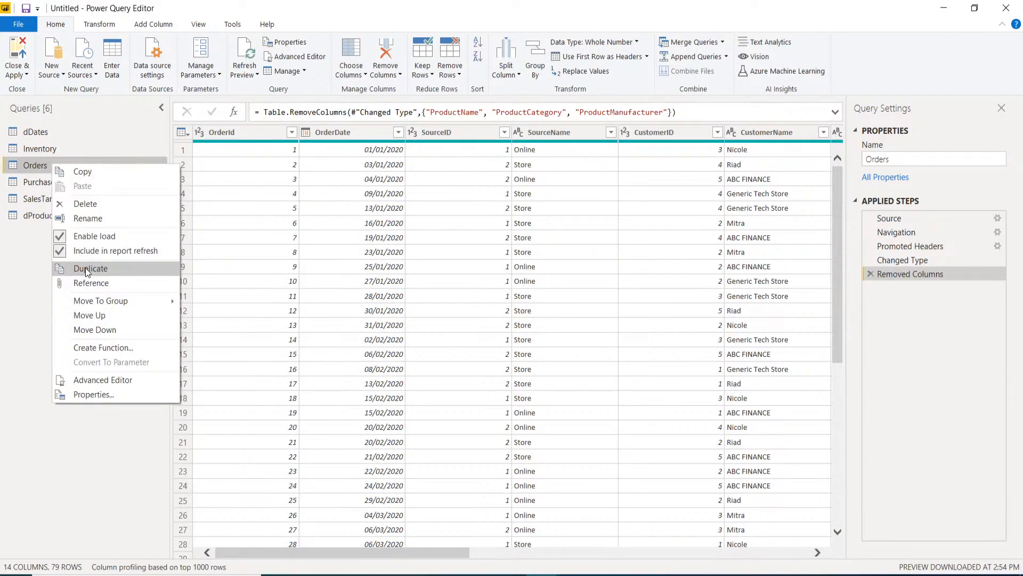
- Duplicate the Orders query twice and rename the first copy dSource
click(85, 269)
right_click(61, 166)
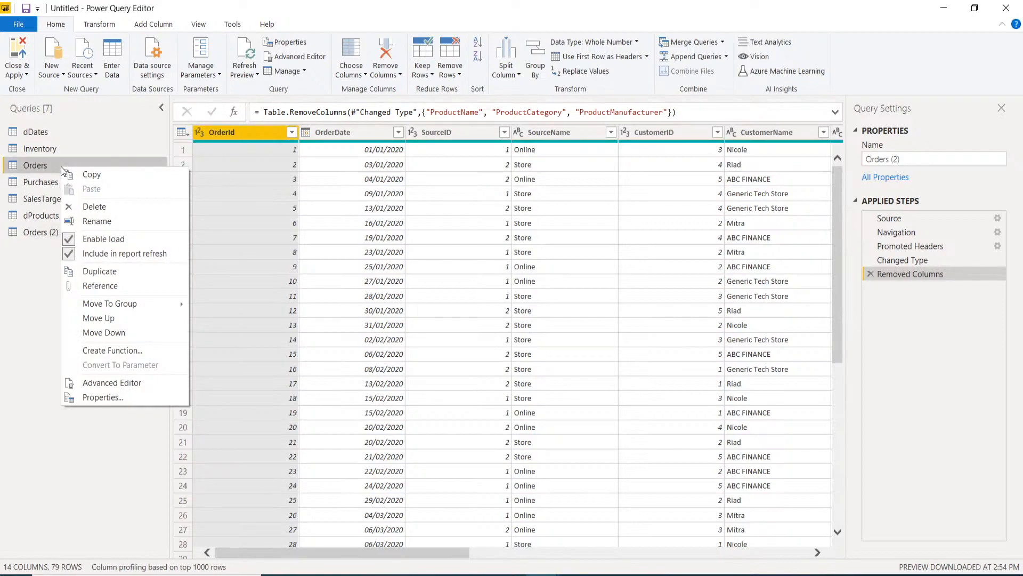
click(114, 272)
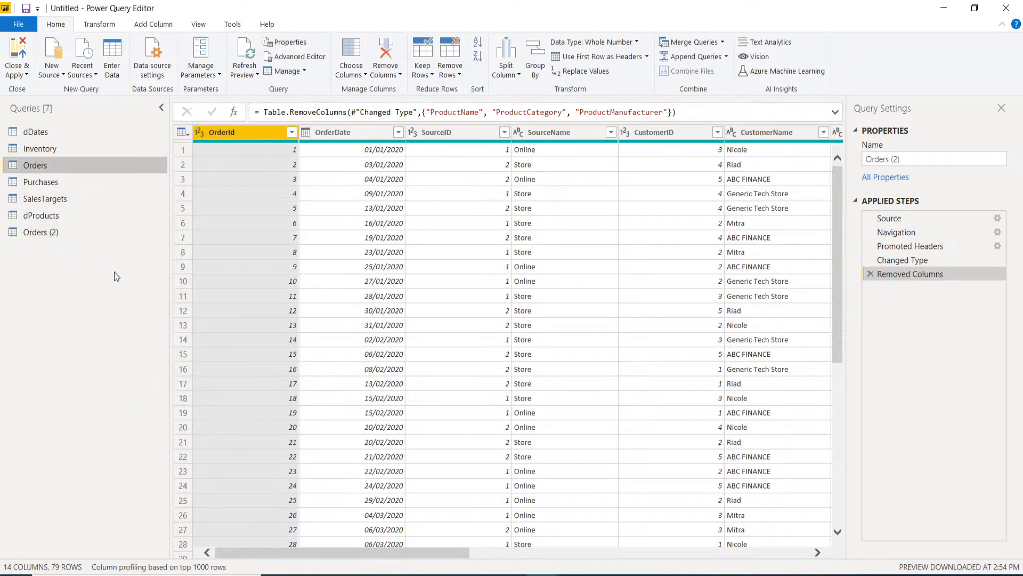
double_click(76, 233)
text(S)
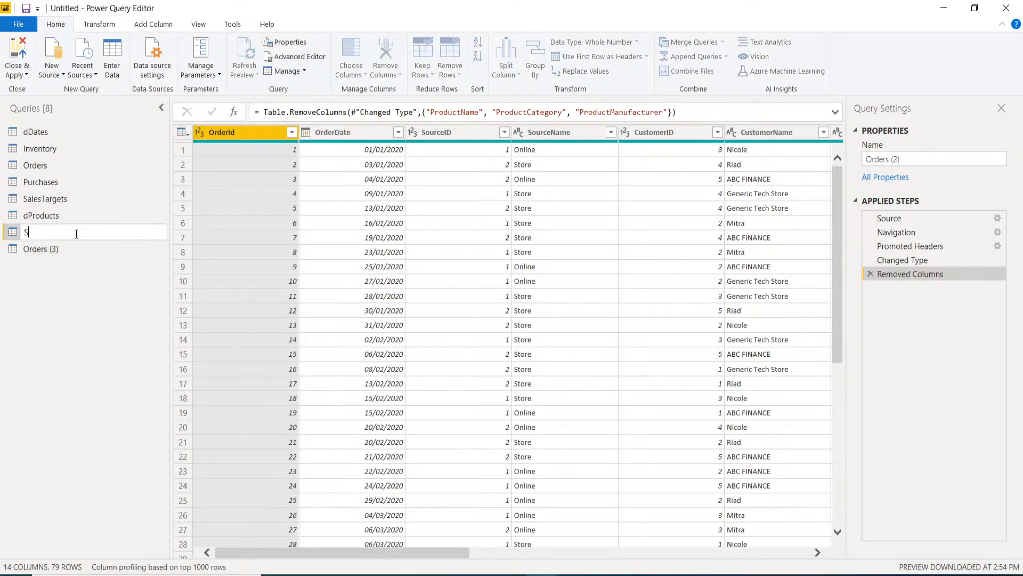
key(BackSpace)
text(dSource)
key(Return)
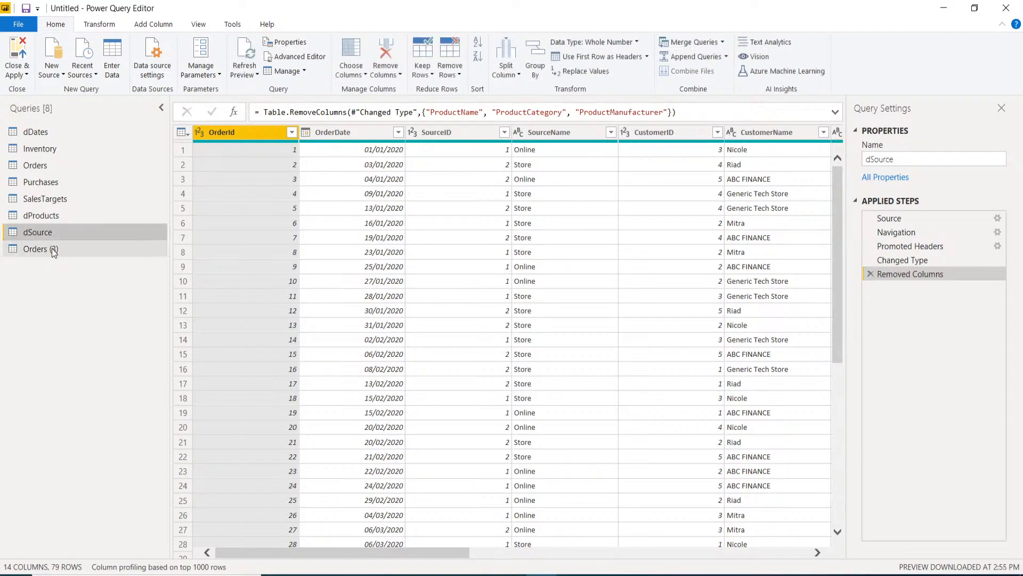
- Rename the second Orders copy, Orders (3), to dCustomer
click(52, 248)
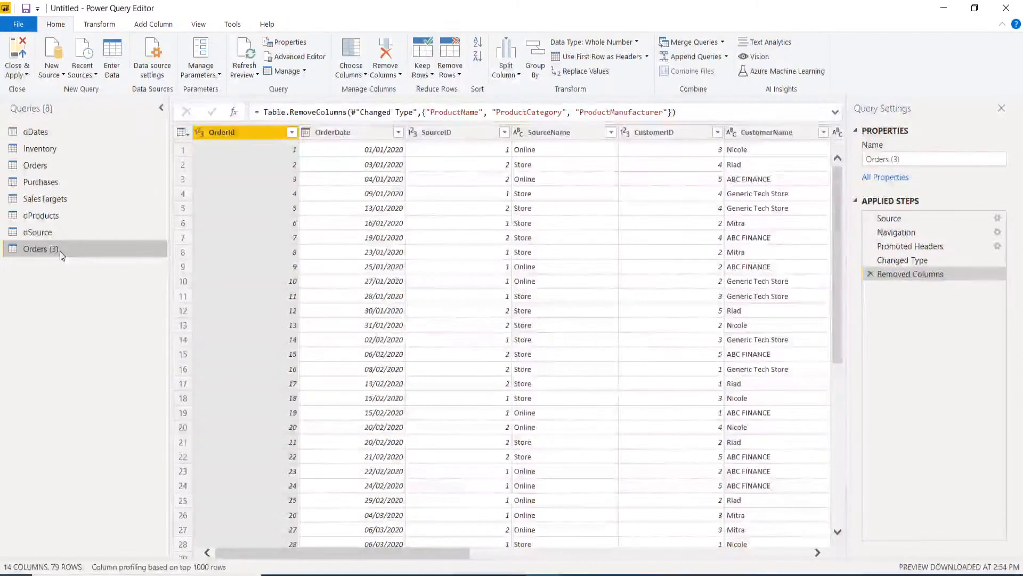
double_click(60, 251)
text(dCustomer)
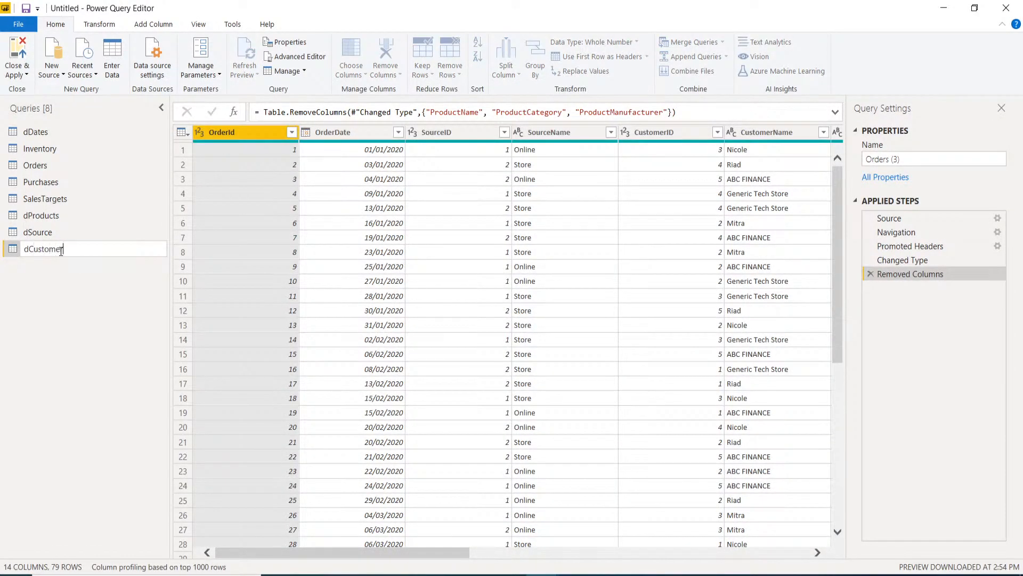
key(Return)
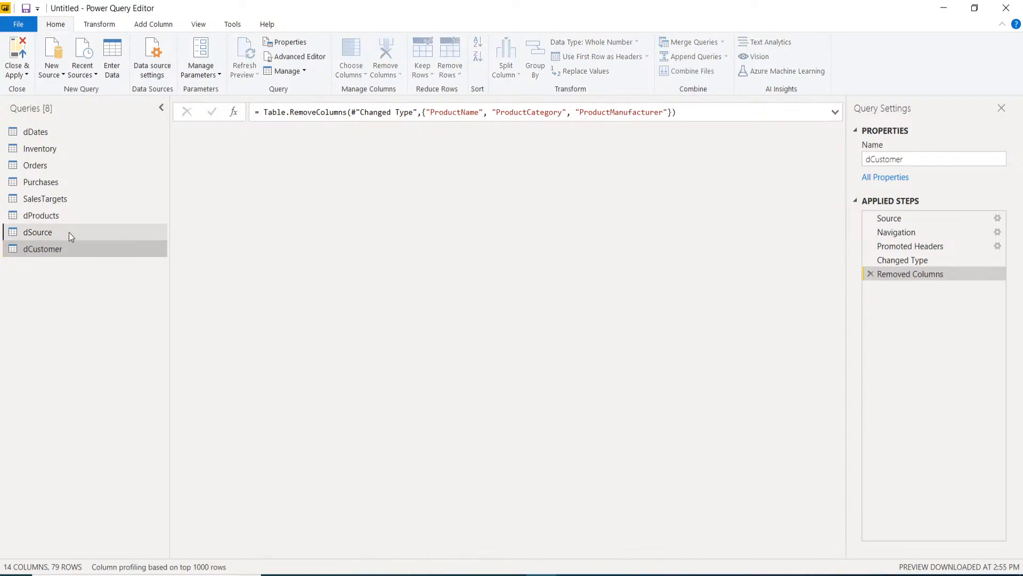
- In dSource, delete the OrderDate, customer, ProductID and UnitsSold columns
click(69, 232)
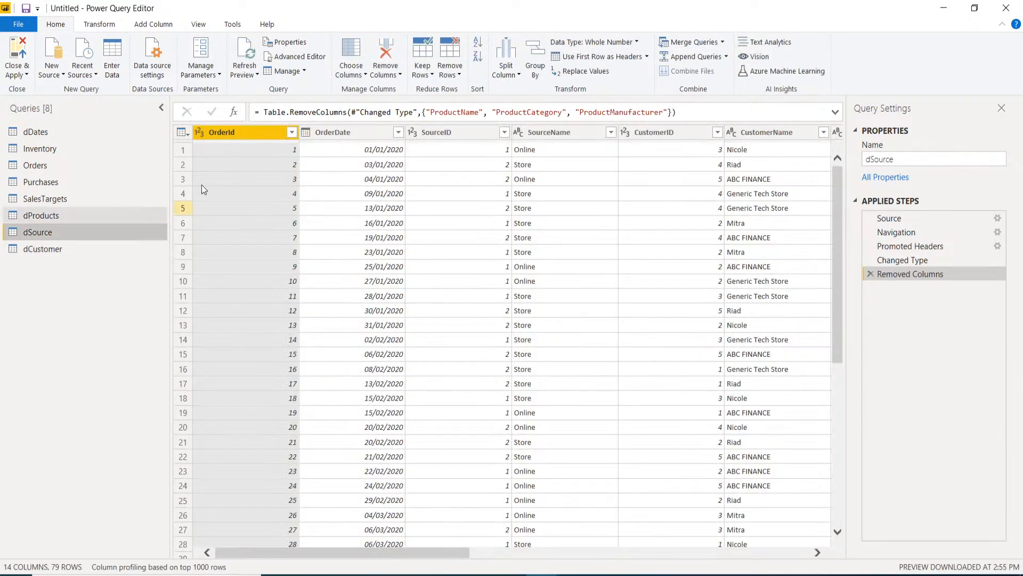
ctrl+click(332, 134)
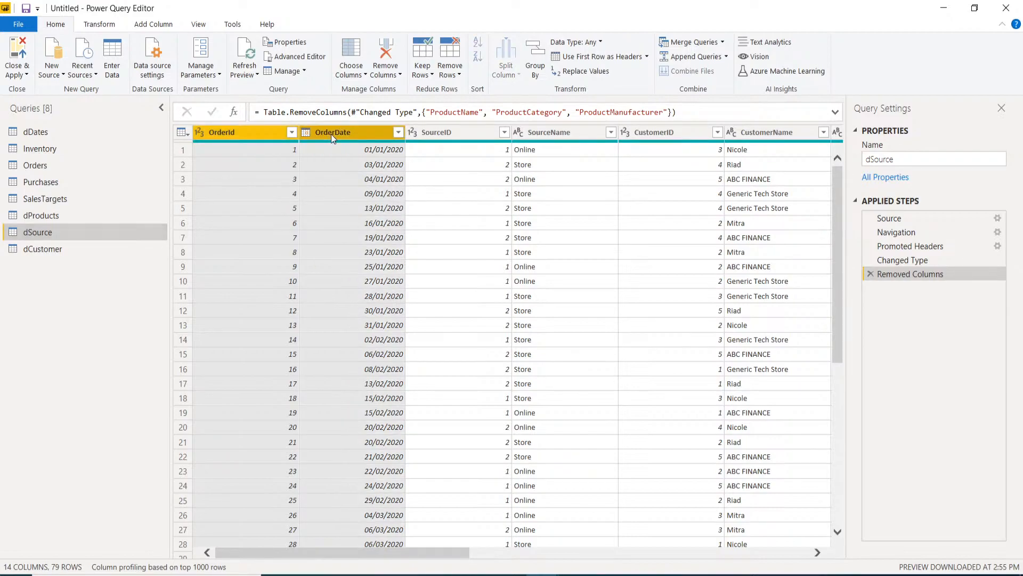
ctrl+click(665, 135)
ctrl+click(758, 132)
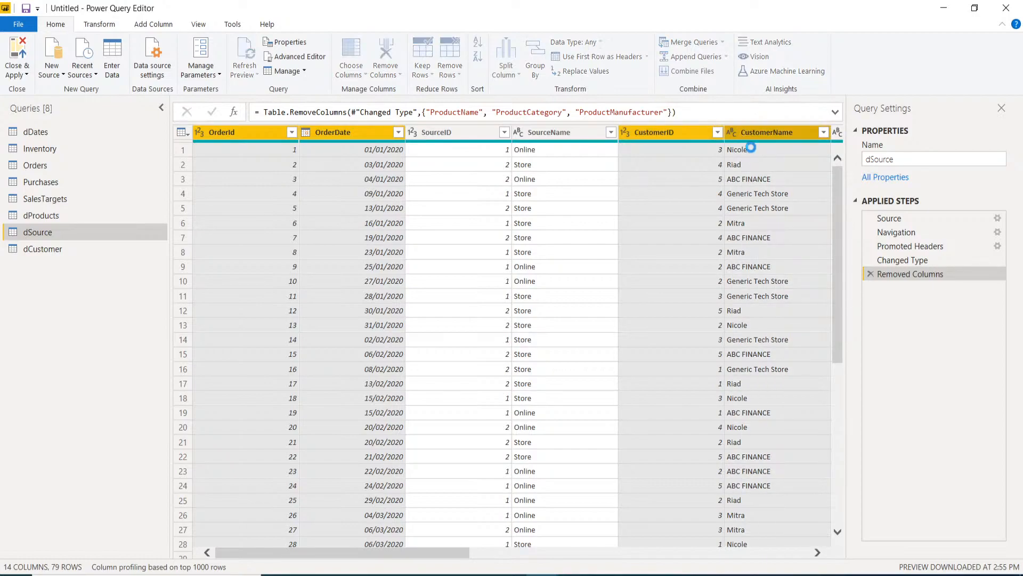
key(Delete)
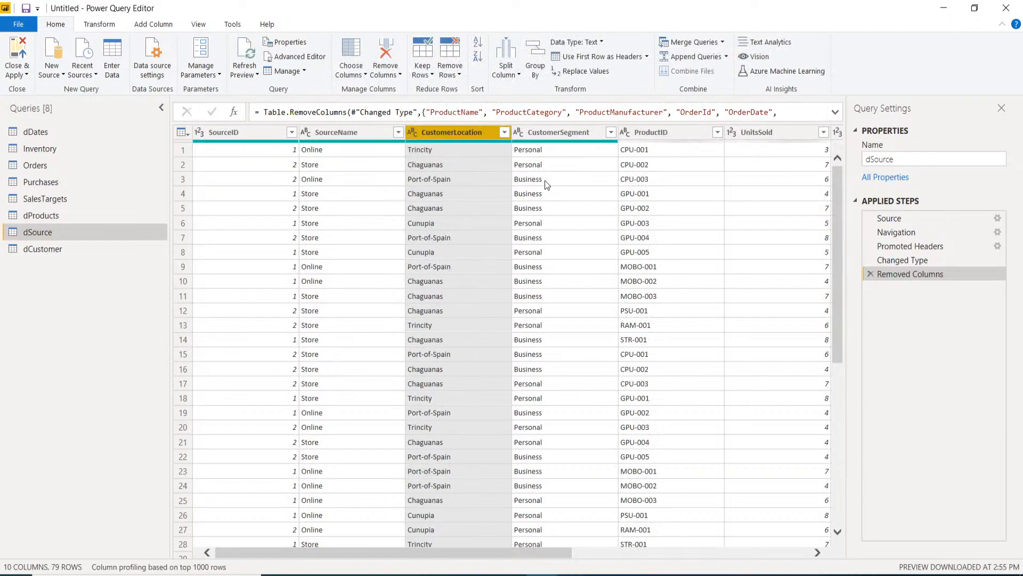
ctrl+click(568, 134)
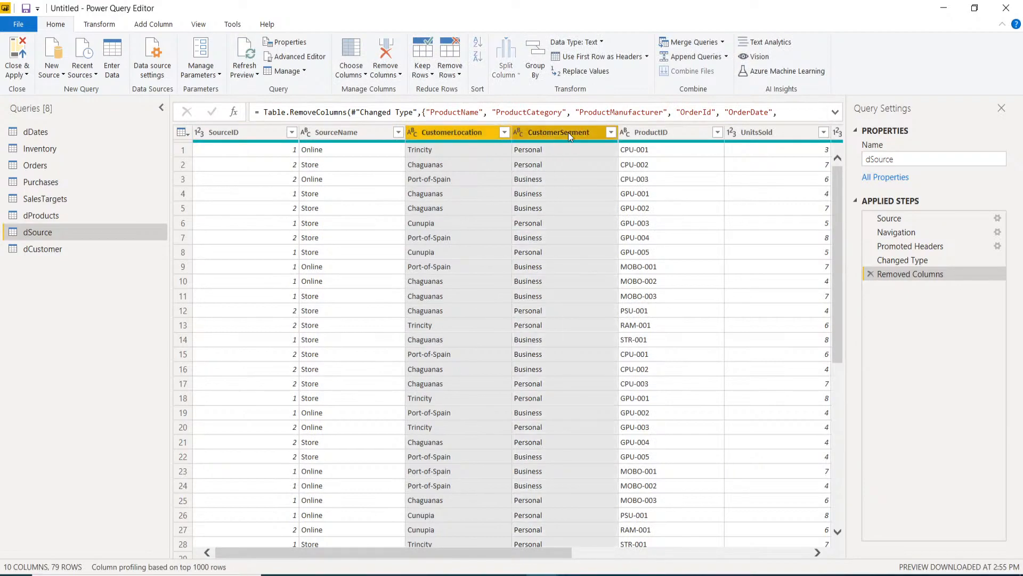
double_click(666, 134)
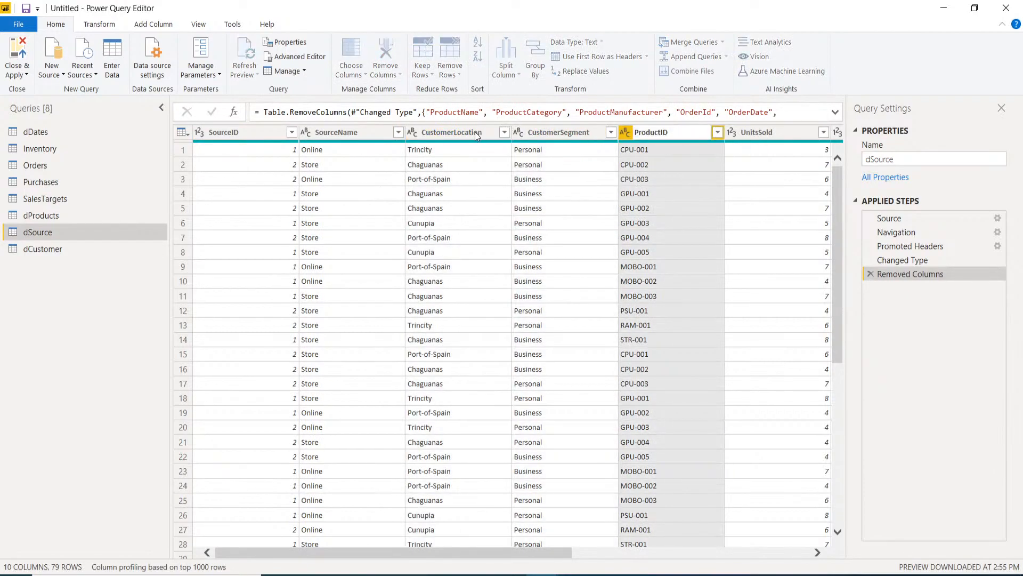
double_click(475, 132)
key(Escape)
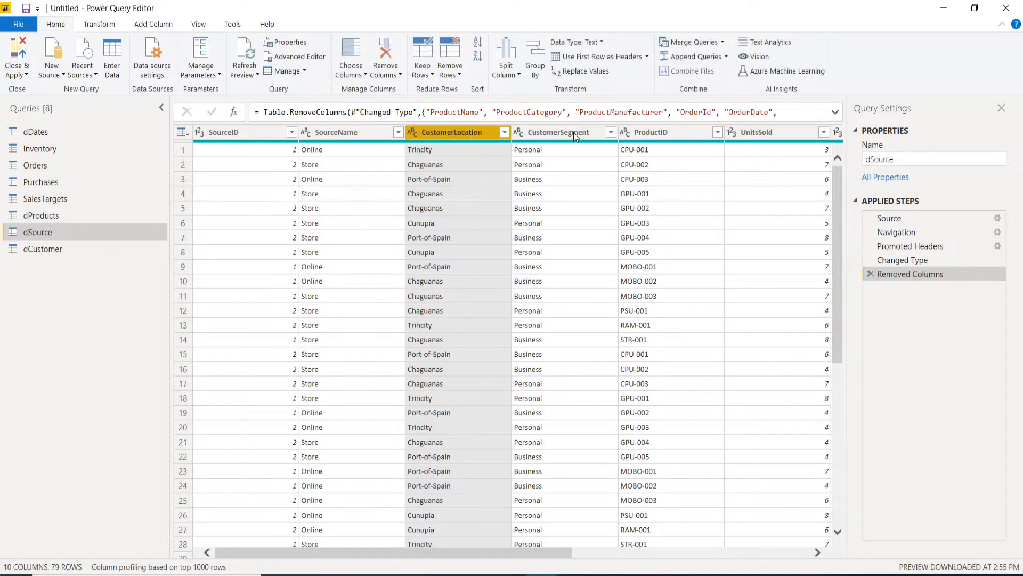
shift+click(573, 132)
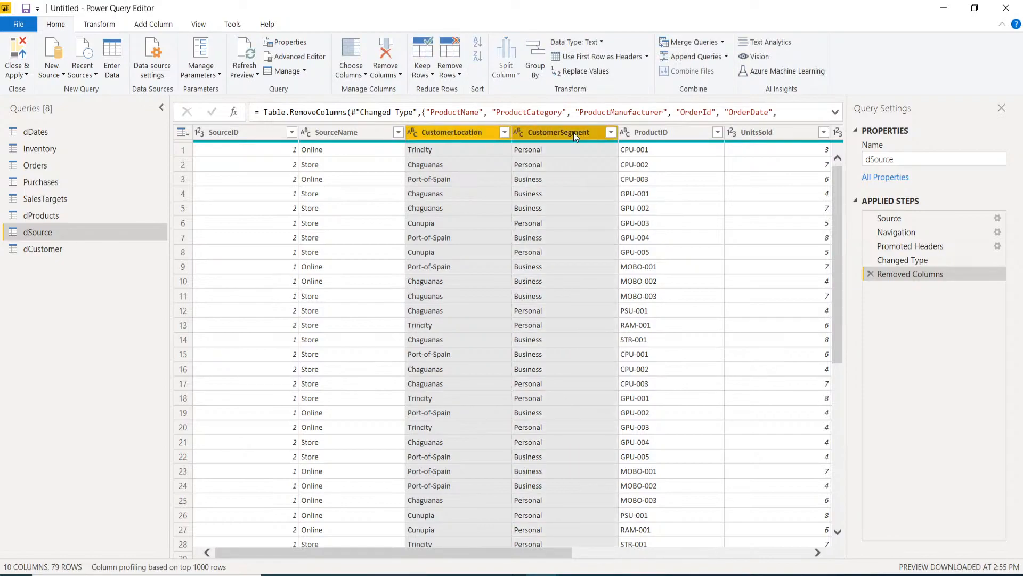
shift+click(642, 130)
shift+click(759, 132)
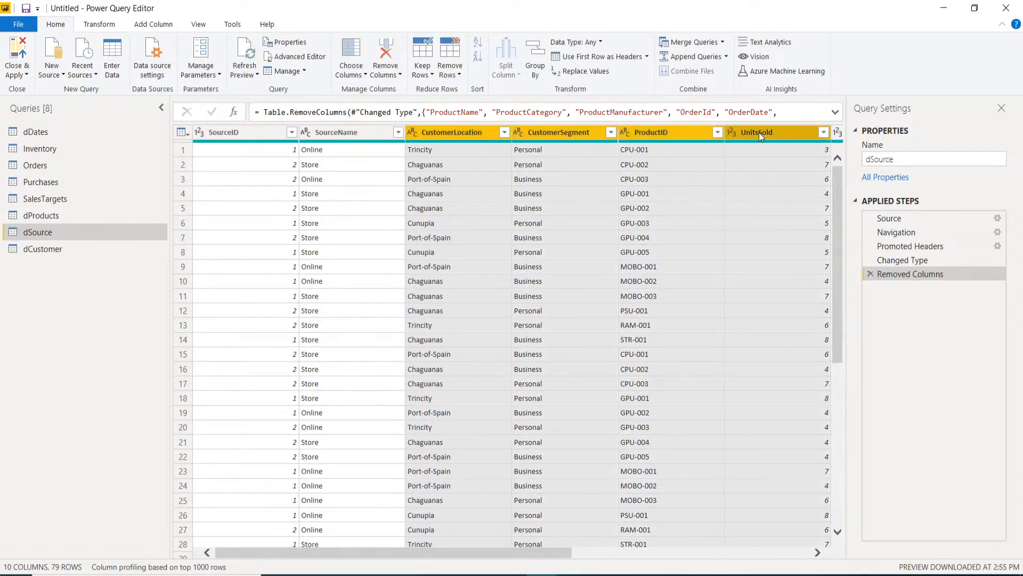
key(Delete)
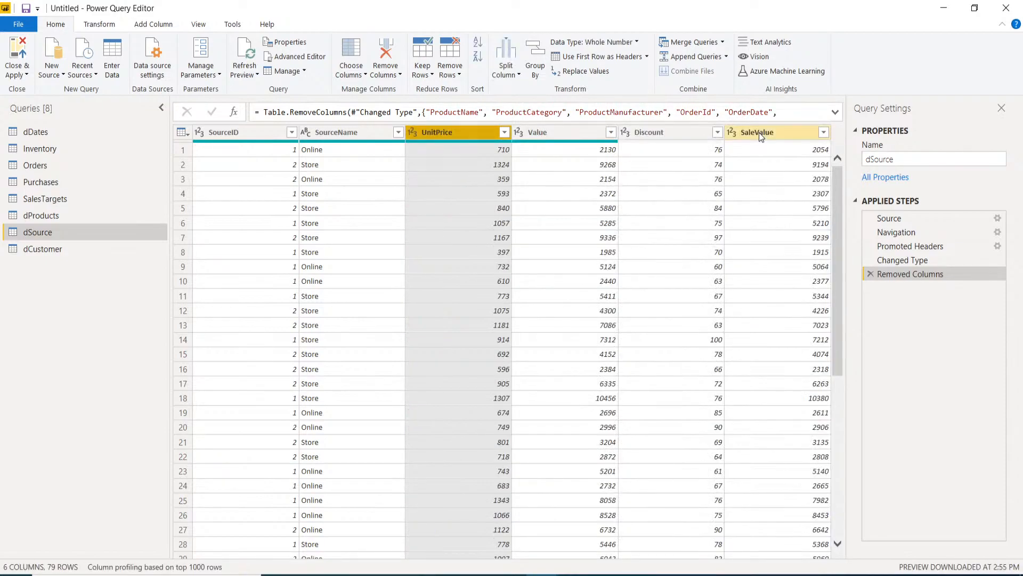
- Delete UnitPrice, Value, Discount and SaleValue, then deduplicate SourceID to the Online and Store rows
click(566, 135)
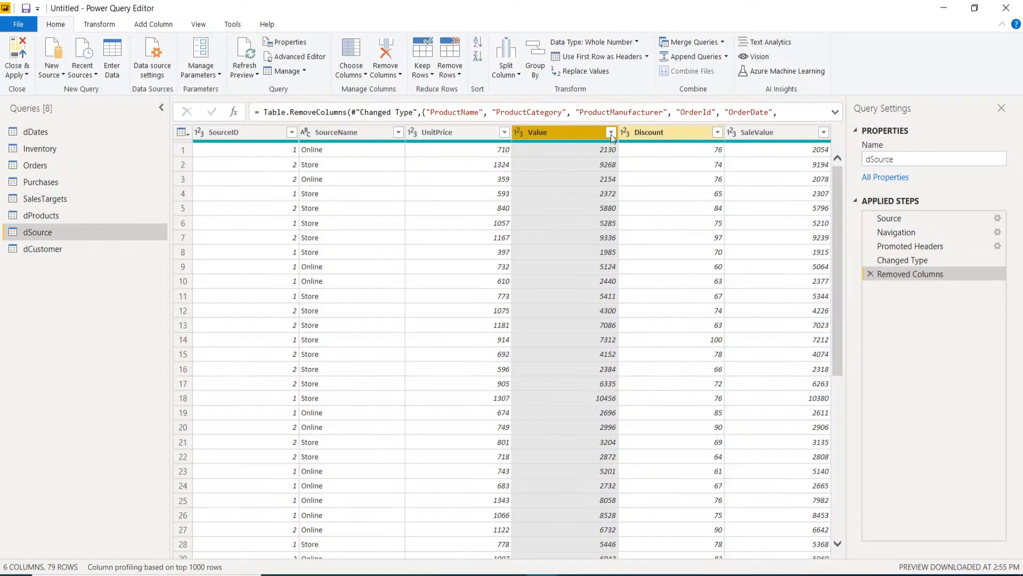
click(485, 133)
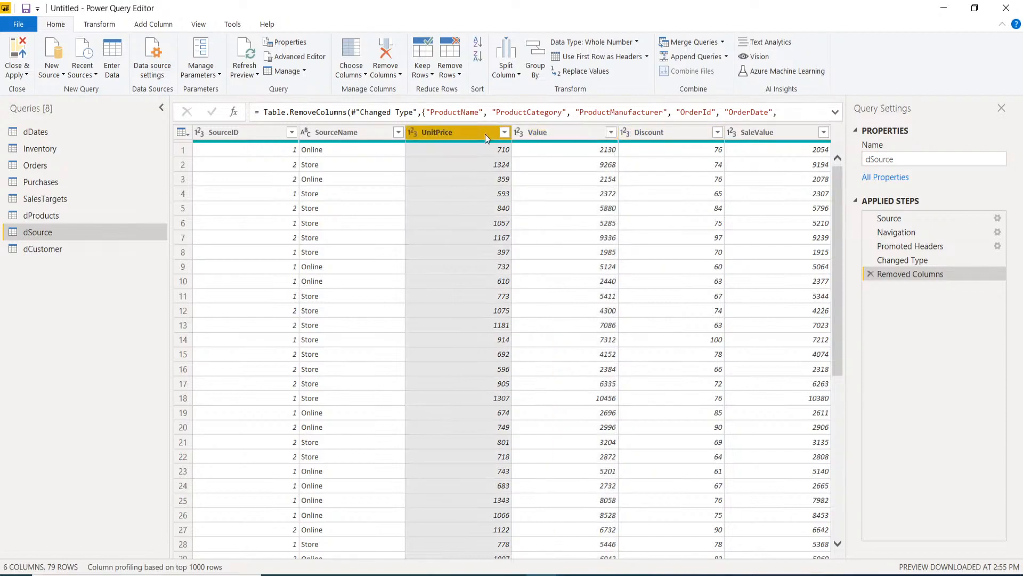
ctrl+click(535, 136)
ctrl+click(647, 132)
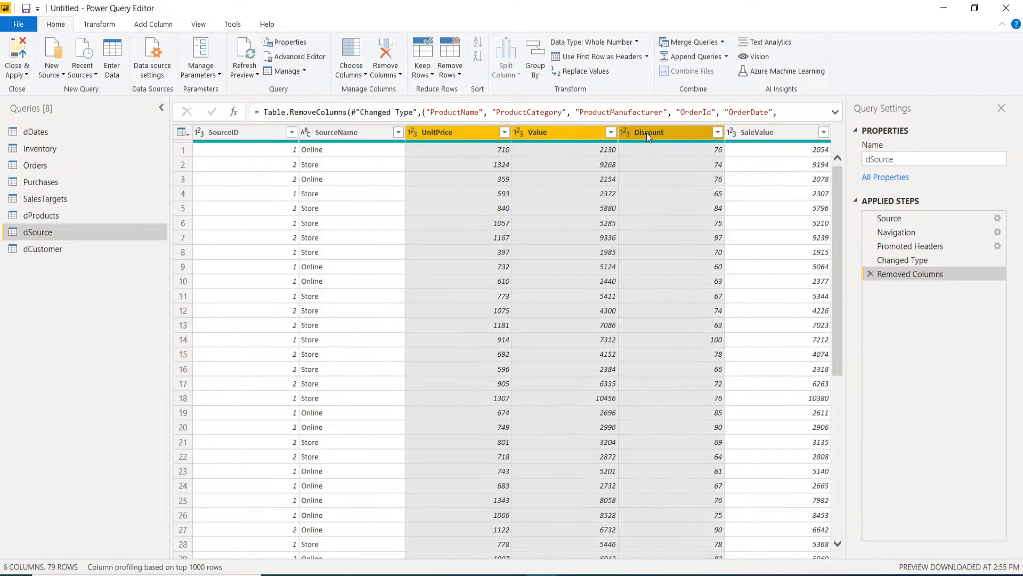
ctrl+click(757, 133)
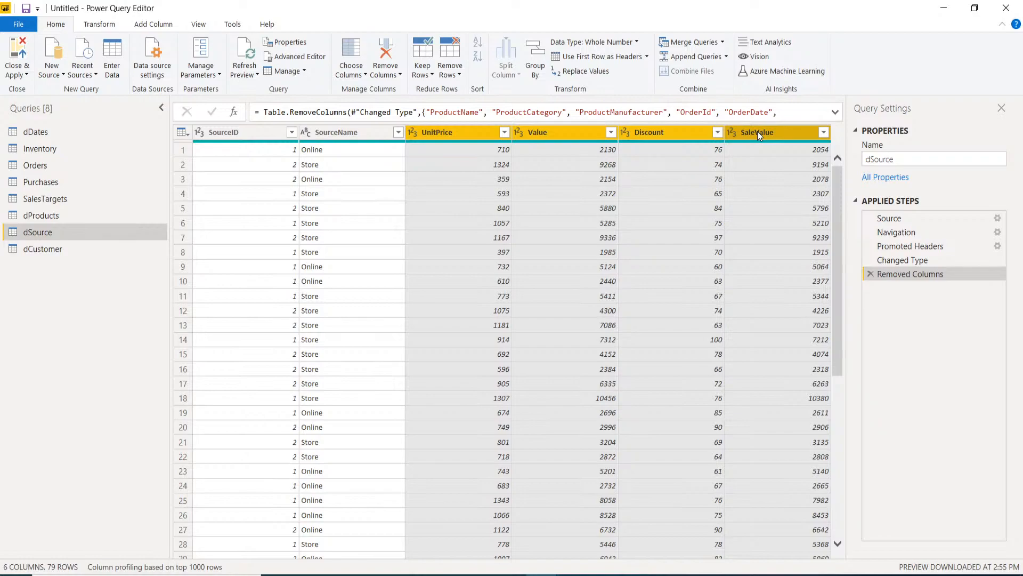
key(Delete)
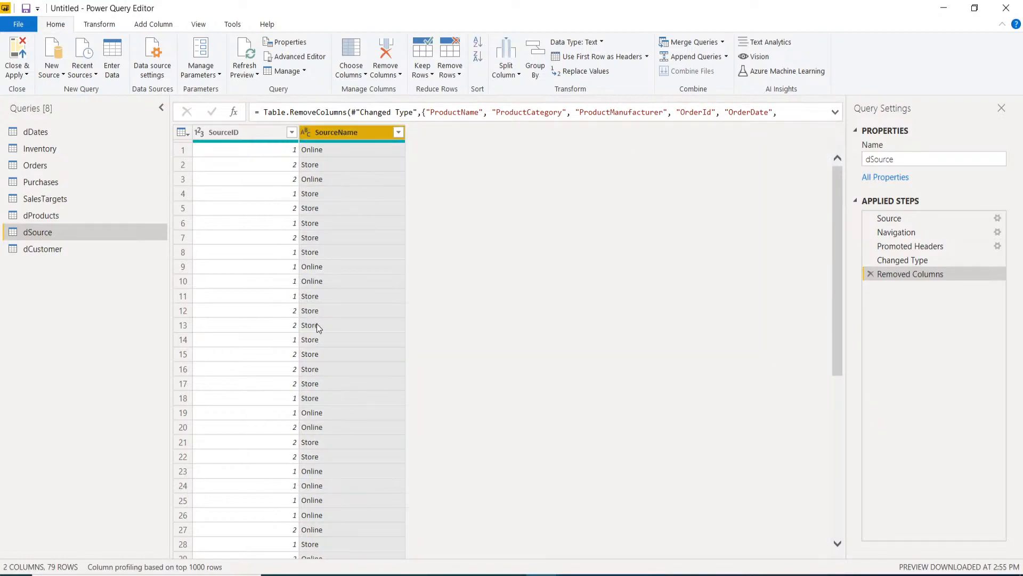
scroll(319, 324, down, 3)
scroll(330, 314, up, 3)
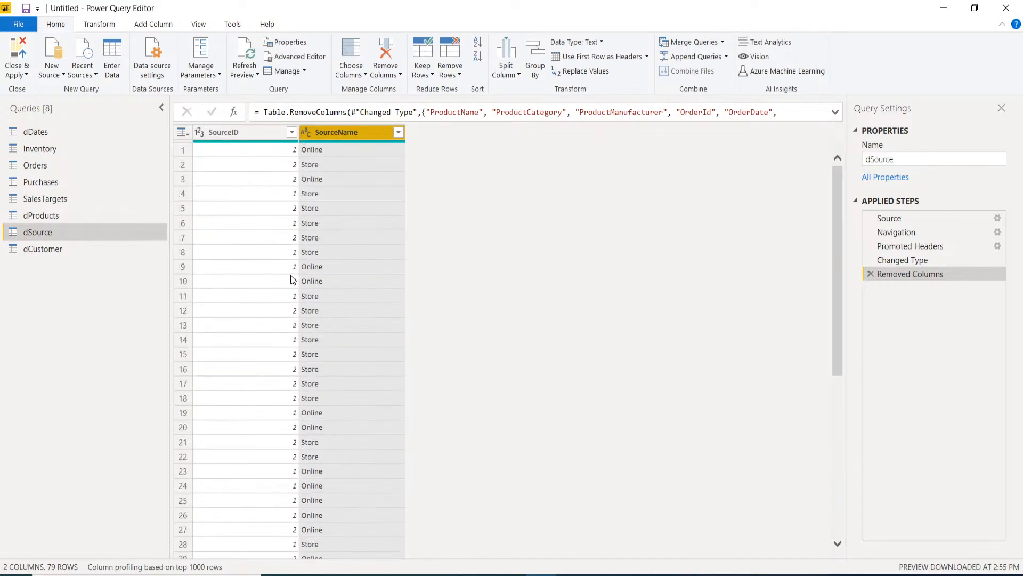
right_click(254, 136)
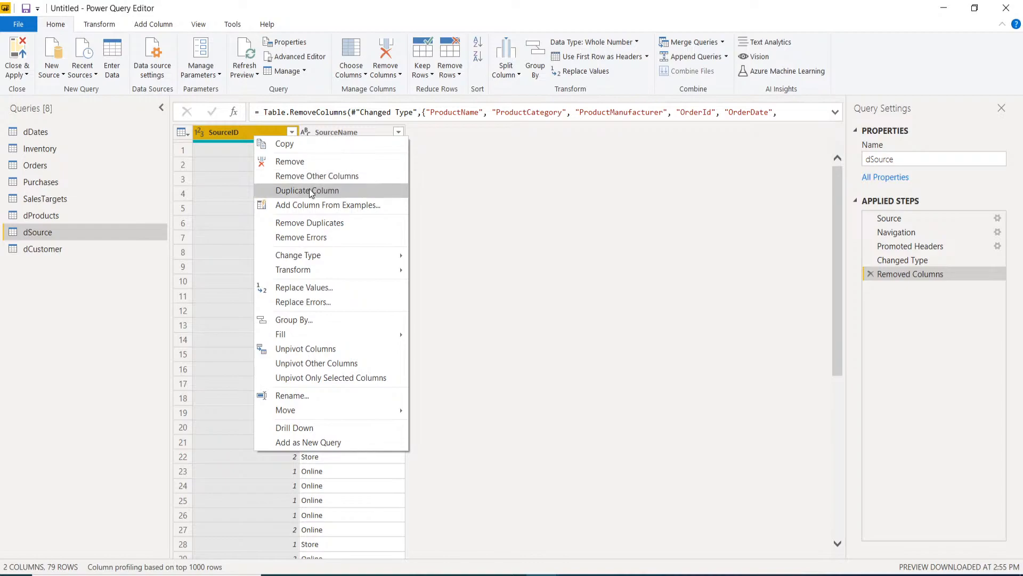
click(297, 221)
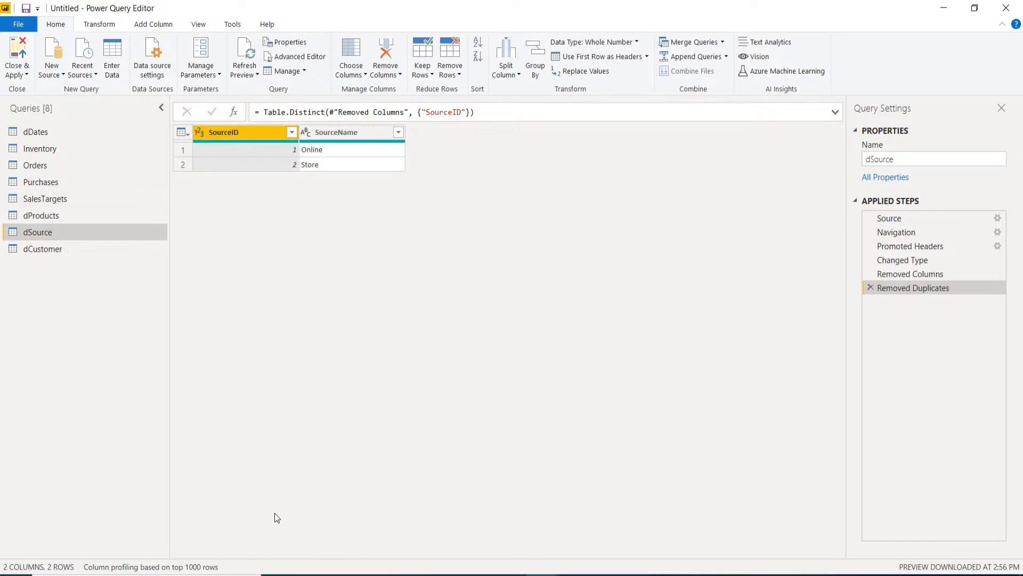
click(29, 251)
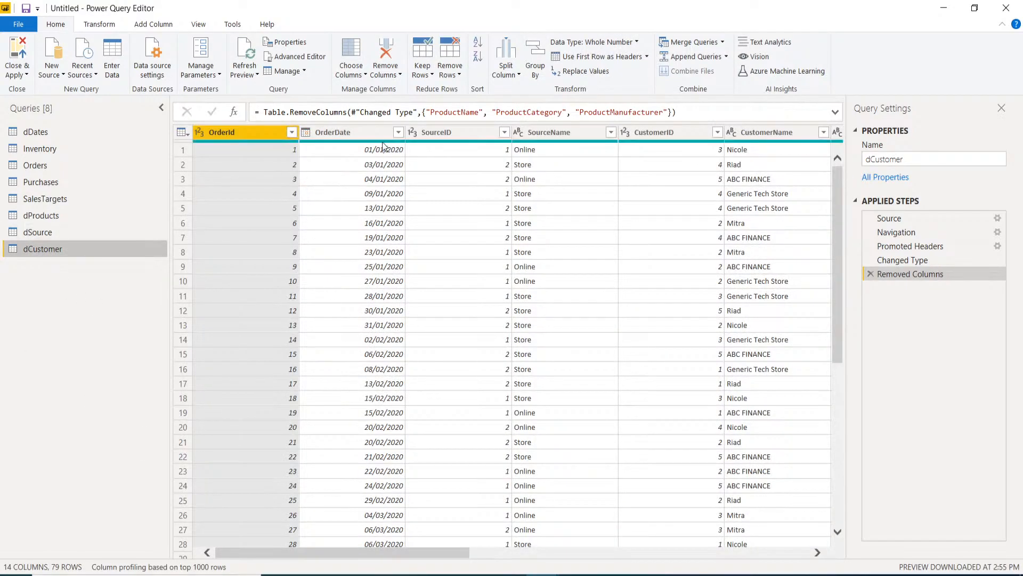
- In dCustomer, delete the OrderId, OrderDate, SourceID and SourceName columns
mouse_move(383, 141)
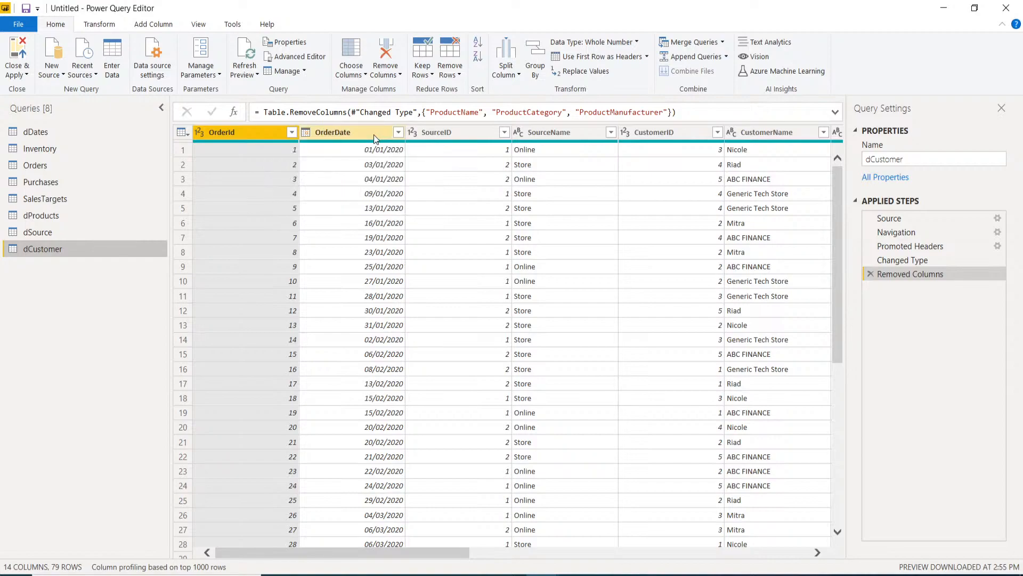
click(373, 135)
ctrl+click(270, 132)
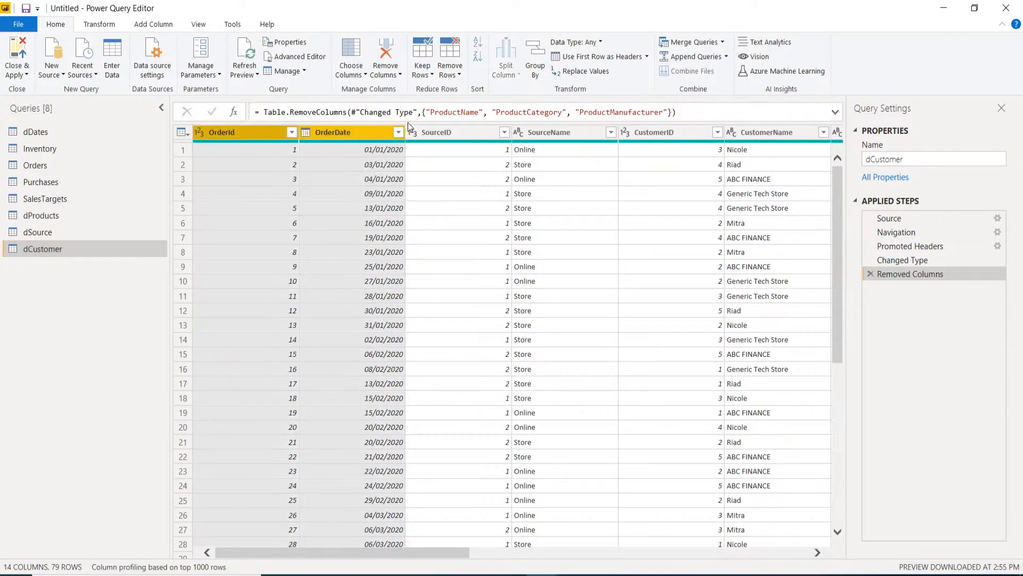
ctrl+click(432, 128)
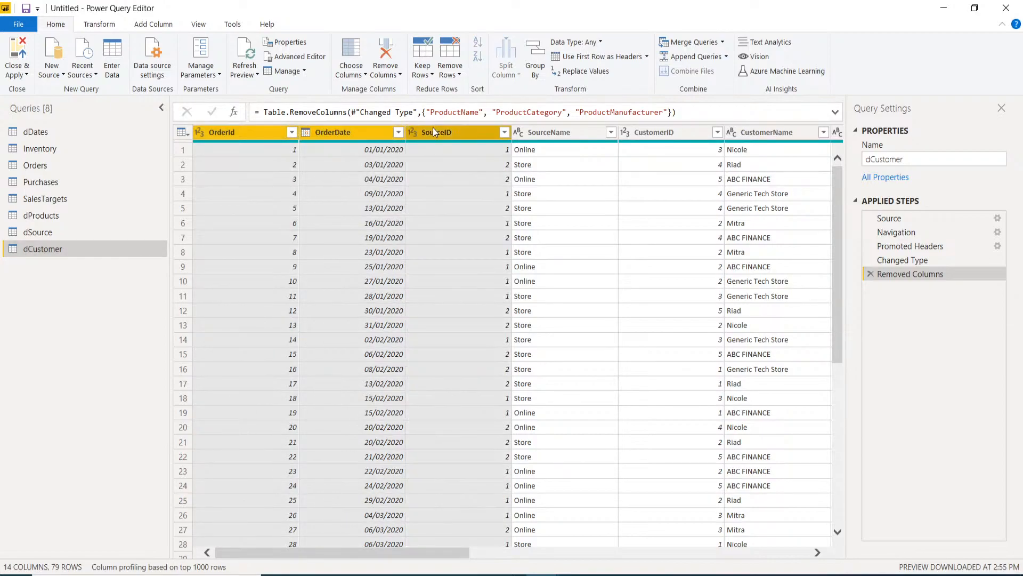
ctrl+click(567, 134)
key(Delete)
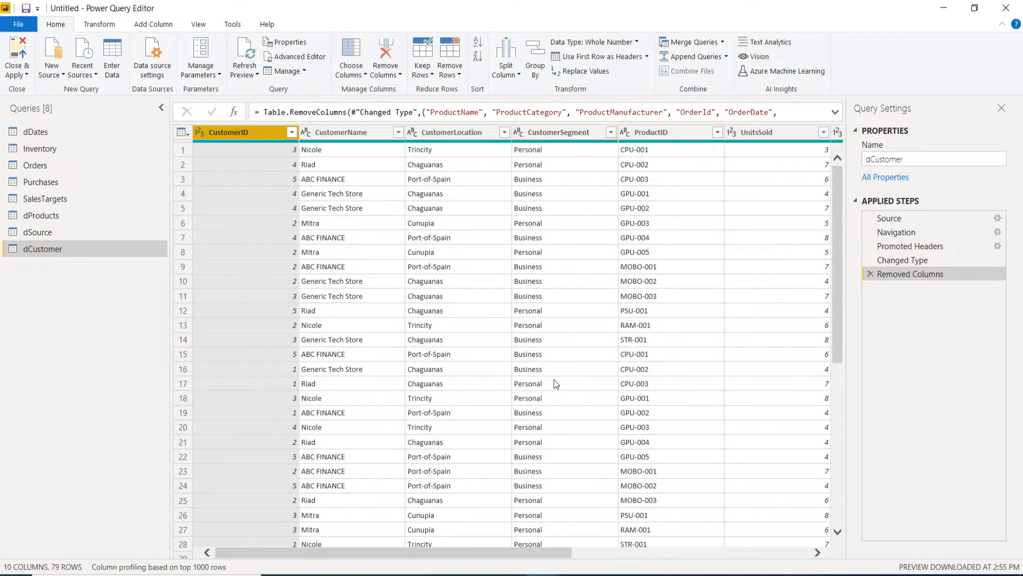
- Delete ProductID, UnitsSold, UnitPrice, Value, Discount and SaleValue, then deduplicate CustomerID to 5 rows
drag(492, 553, 578, 553)
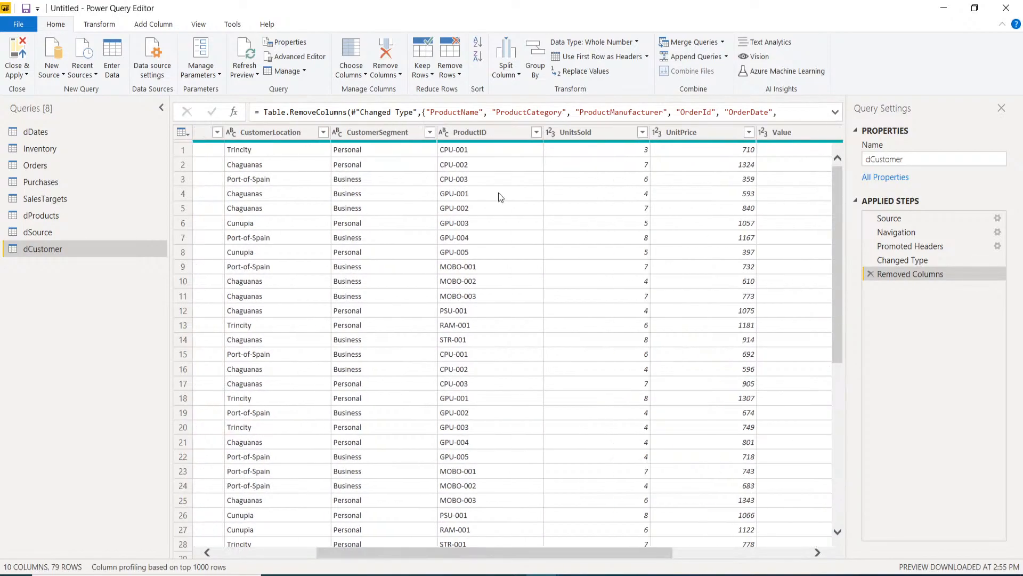
click(472, 134)
ctrl+click(590, 130)
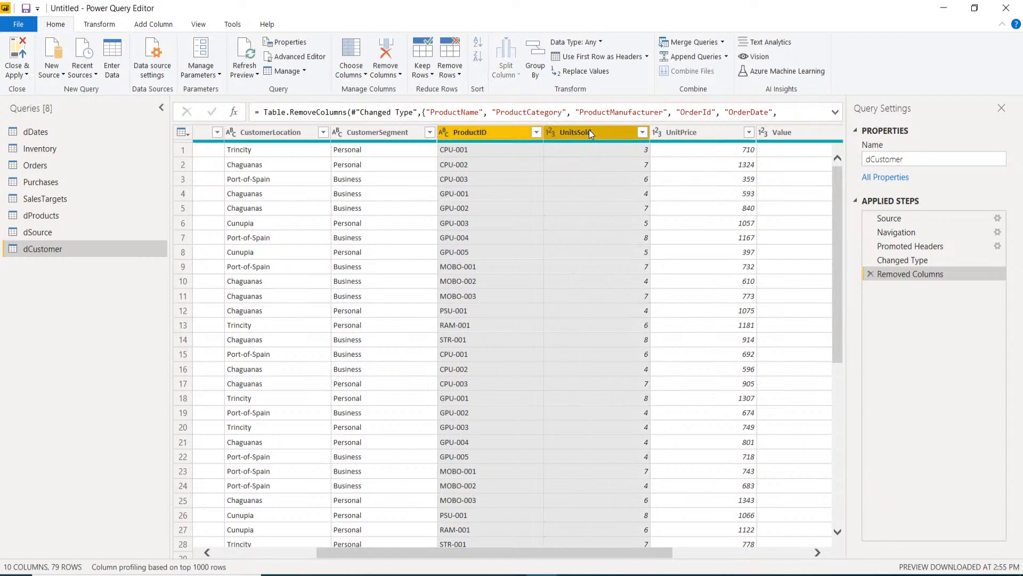
ctrl+click(681, 136)
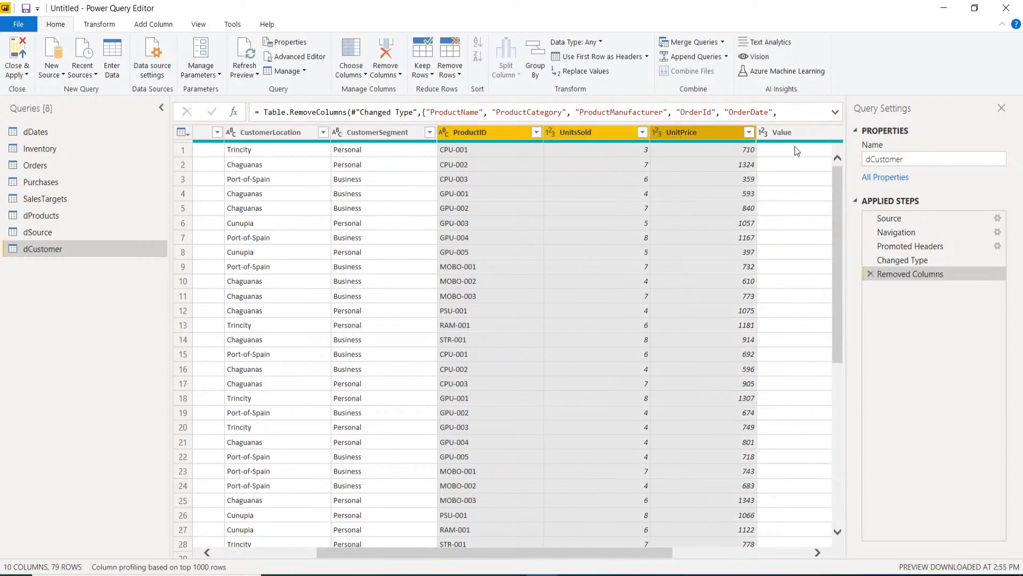
ctrl+click(794, 130)
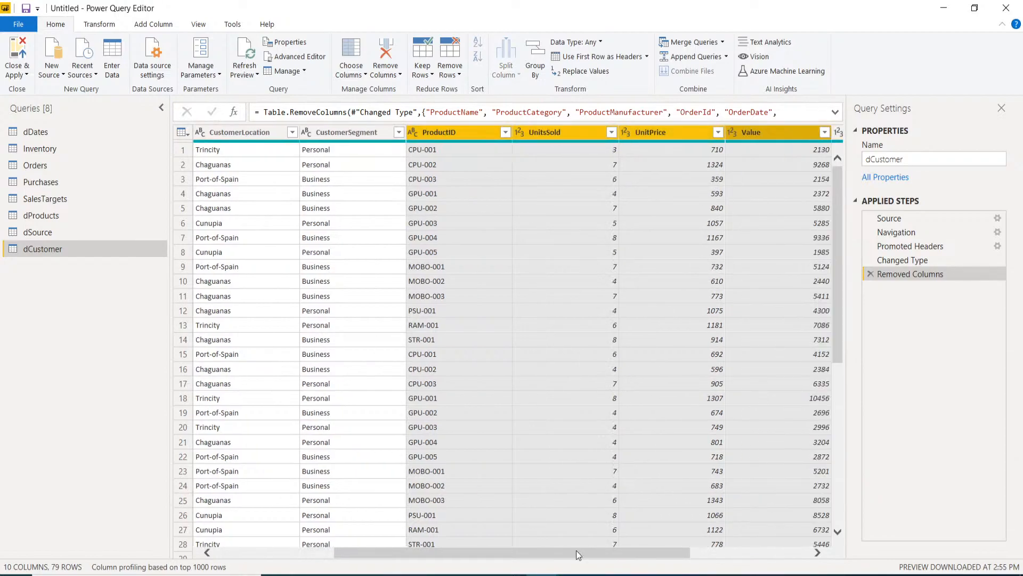
drag(579, 550, 715, 547)
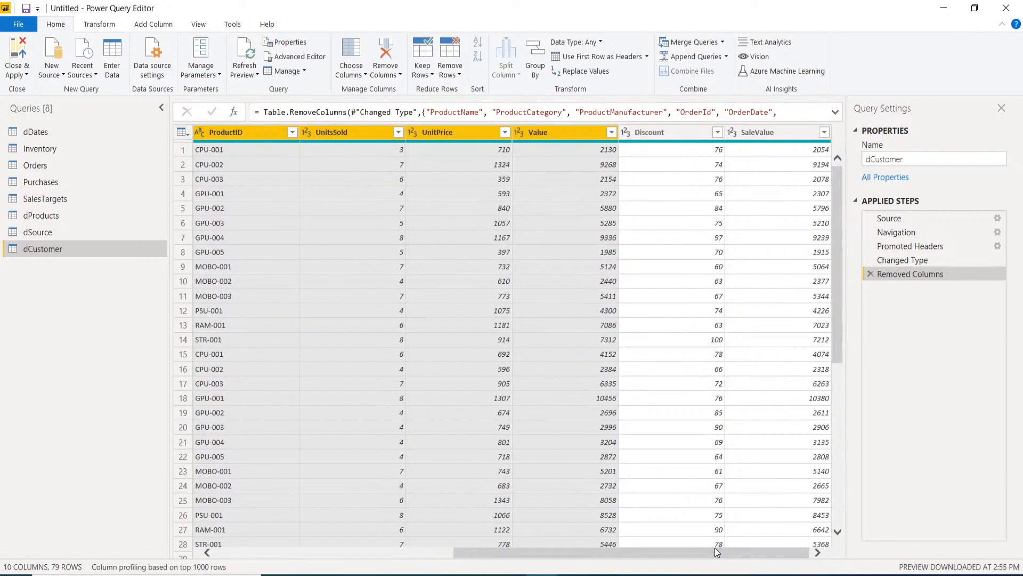
ctrl+click(667, 135)
ctrl+click(769, 138)
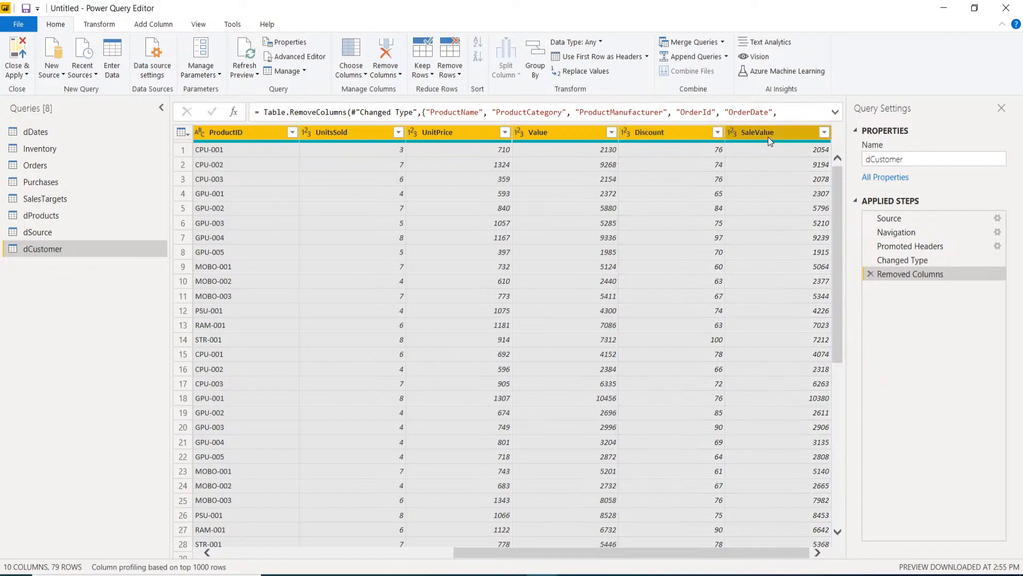
key(Delete)
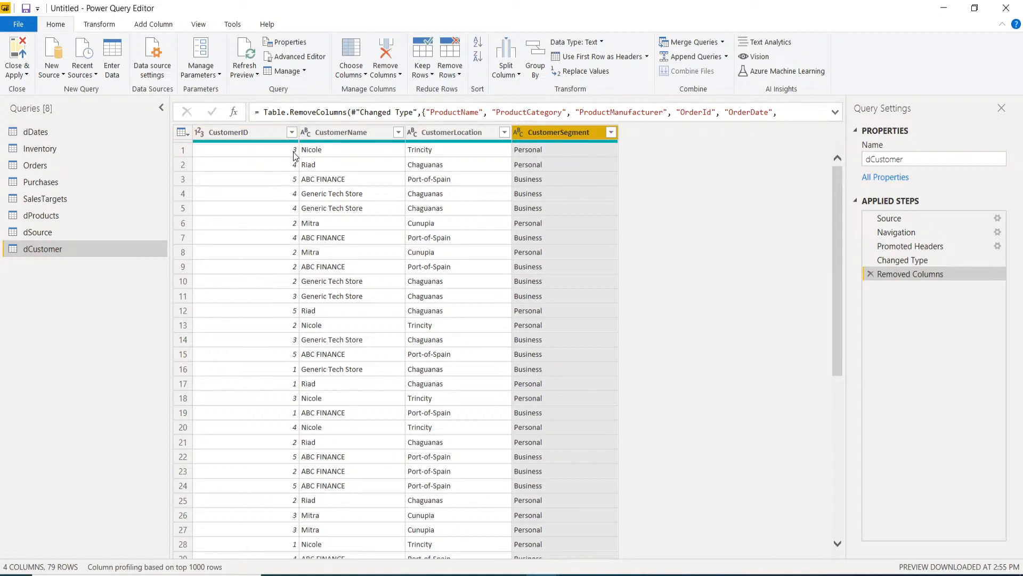
right_click(256, 134)
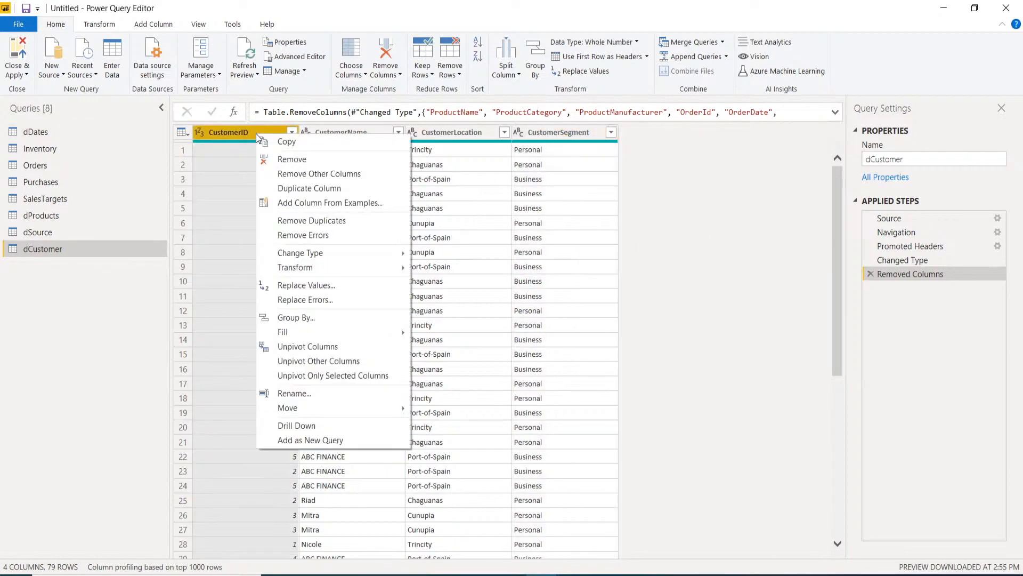
click(301, 221)
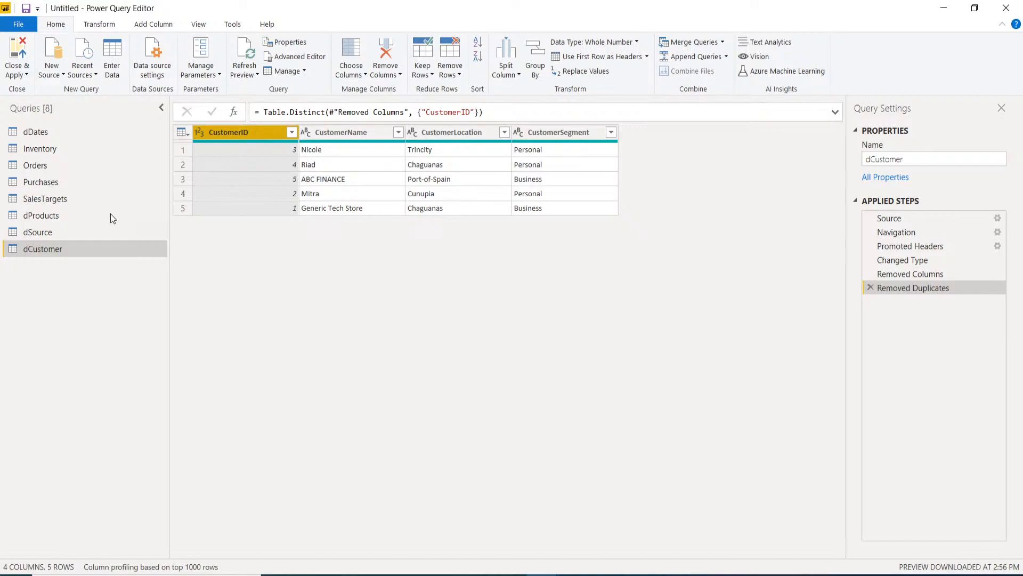
click(47, 166)
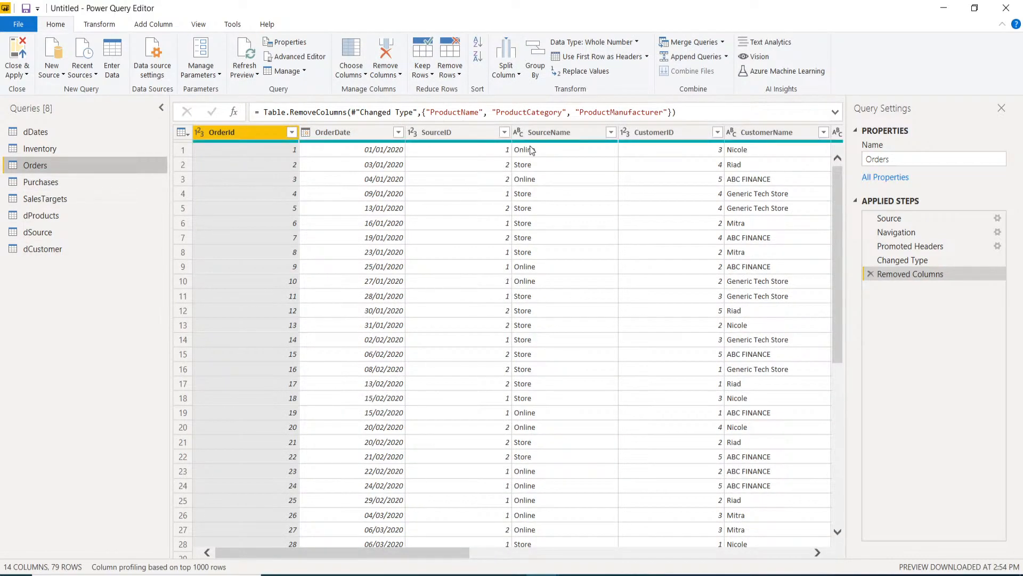
- Delete SourceName, CustomerName, CustomerLocation and CustomerSegment from Orders, leaving 10 columns
click(572, 134)
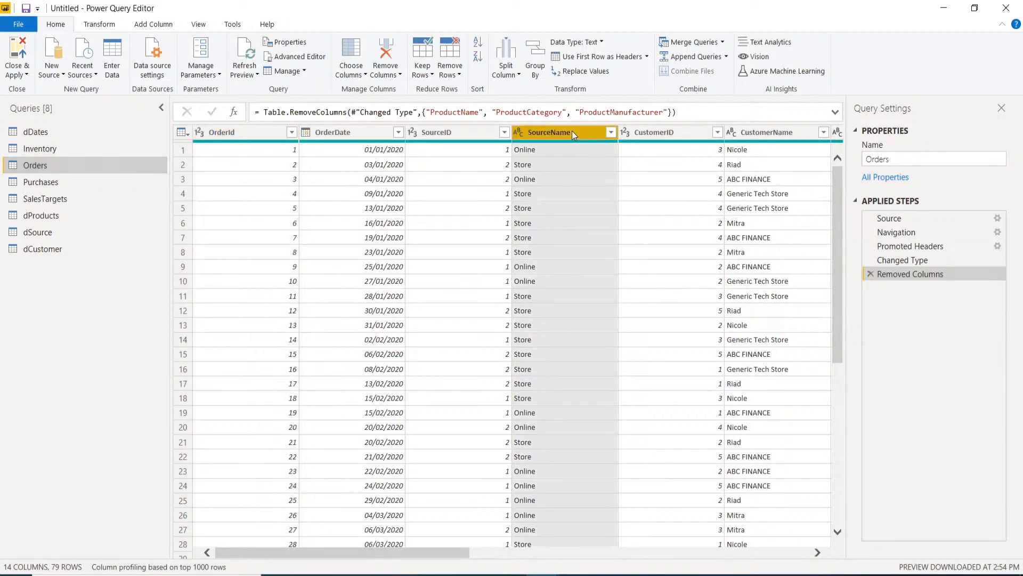
key(Delete)
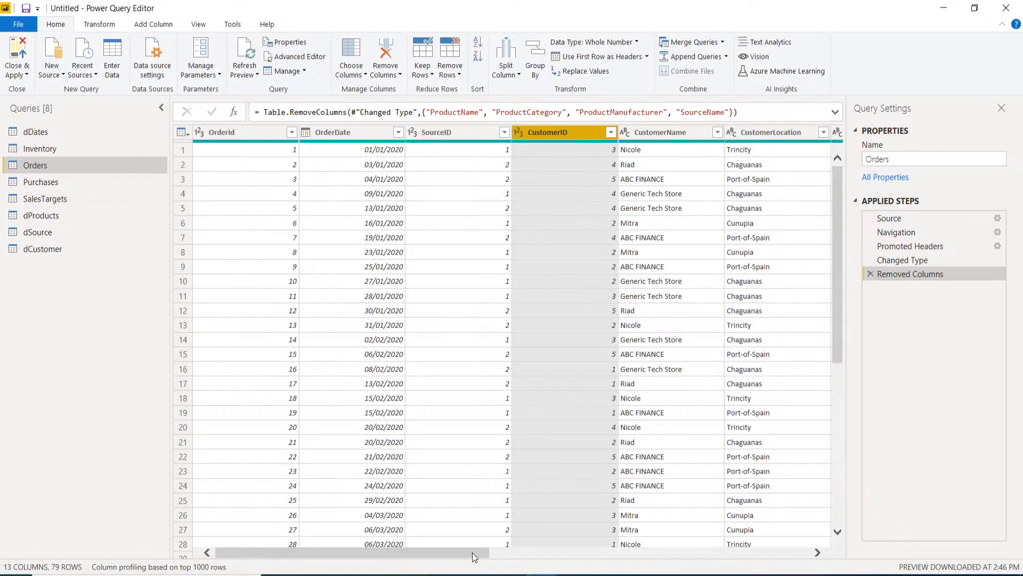
drag(473, 552, 566, 557)
click(461, 134)
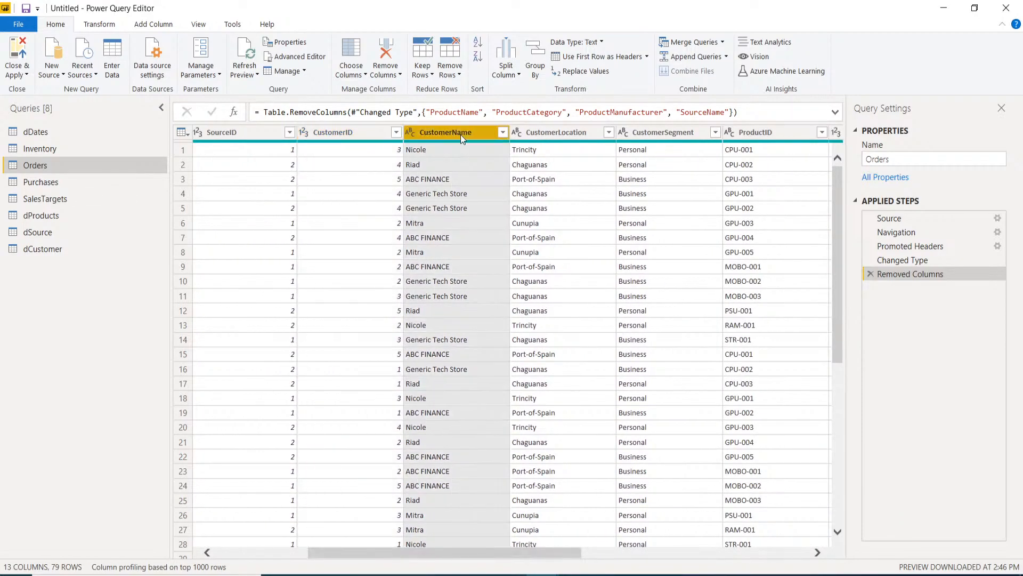
double_click(545, 134)
key(Return)
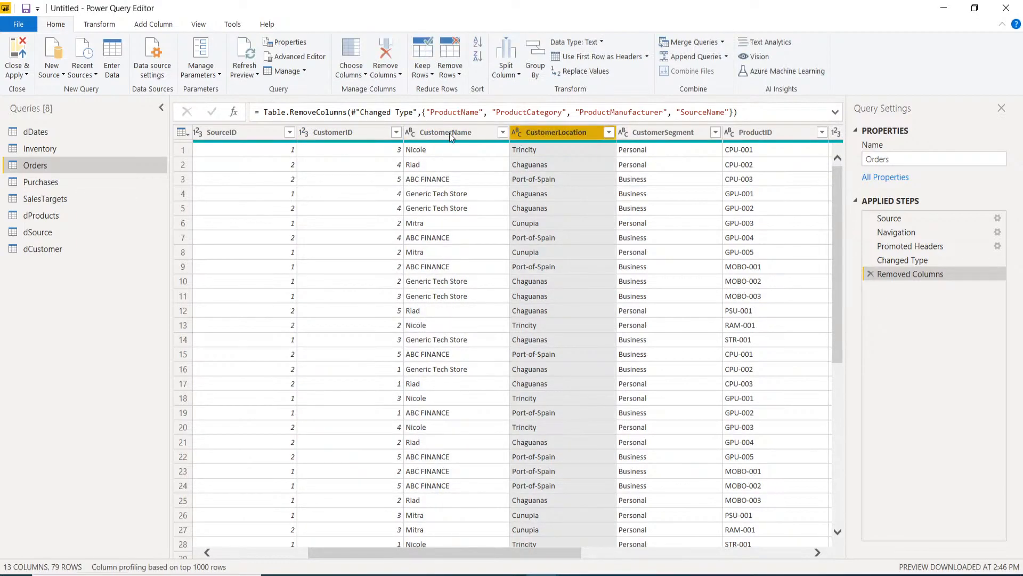
click(427, 132)
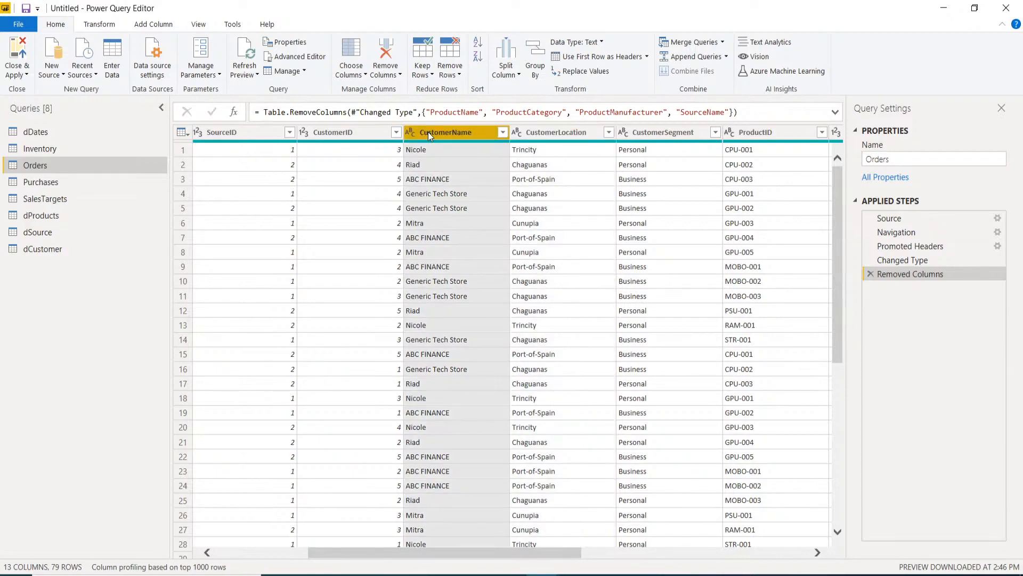
click(543, 132)
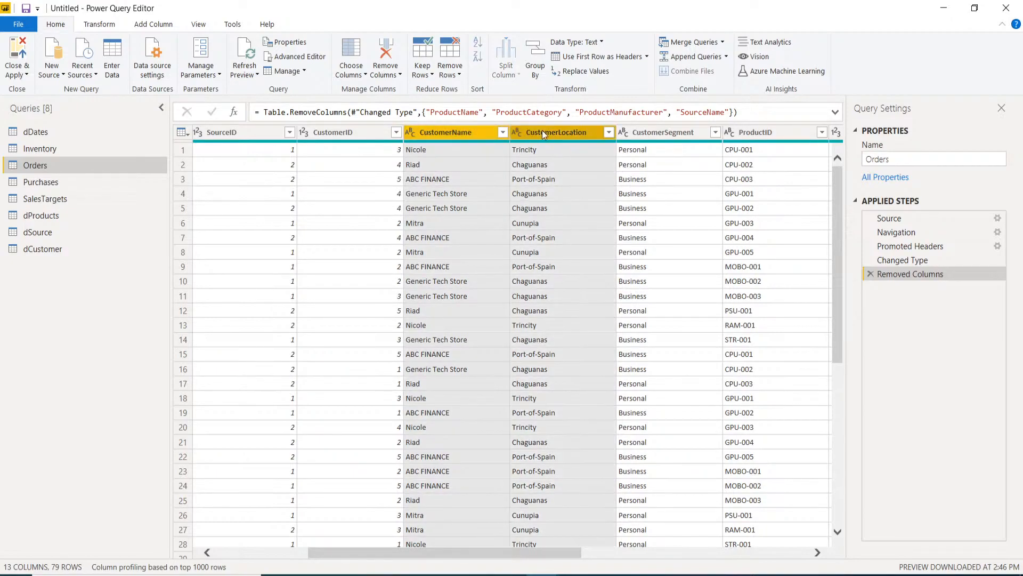
ctrl+click(652, 135)
key(Delete)
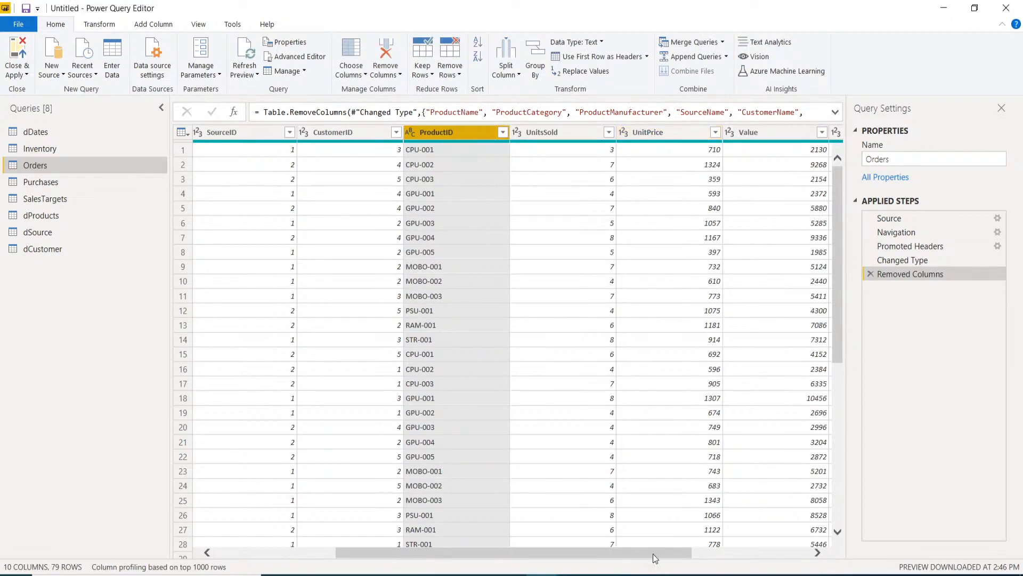
drag(653, 553, 472, 557)
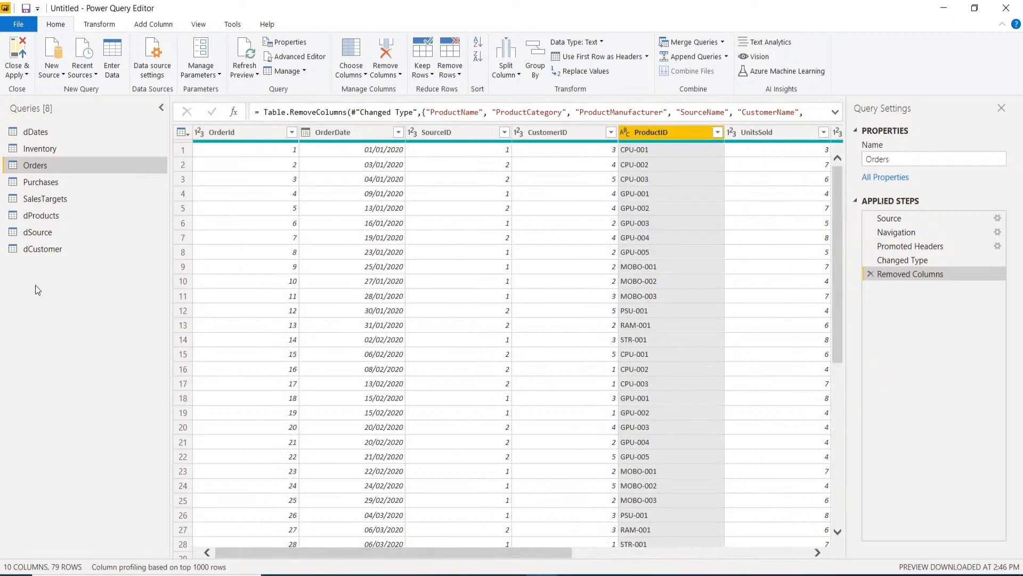
click(43, 183)
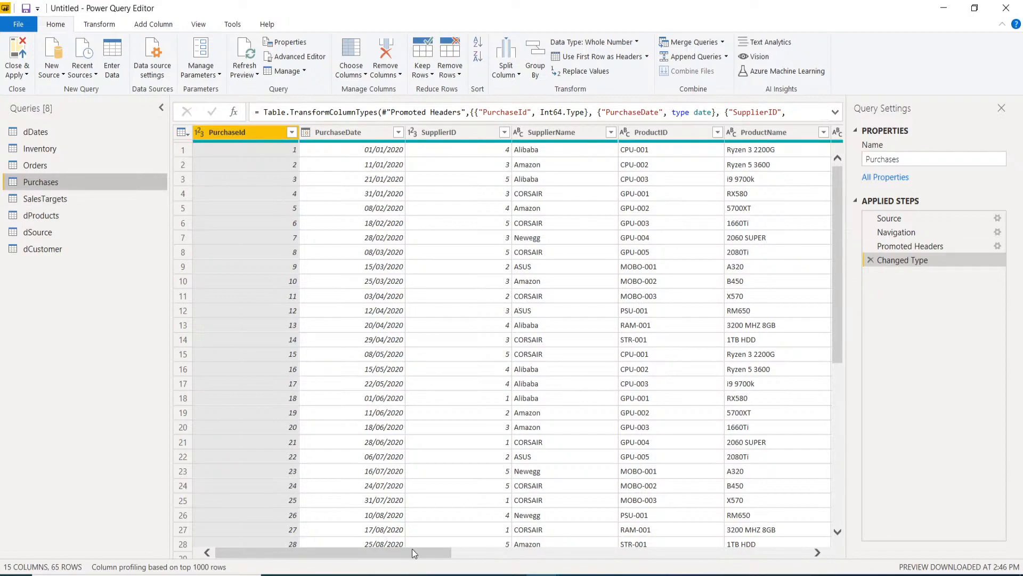
- Delete ProductName, ProductCategory and ProductManufacturer from Purchases, leaving 12 columns
drag(406, 557, 526, 552)
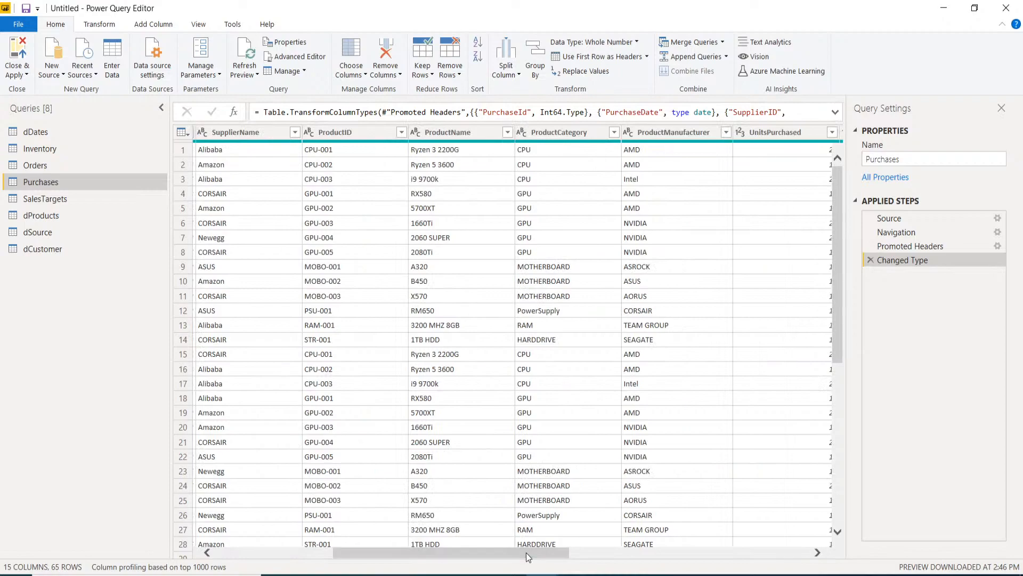
click(473, 132)
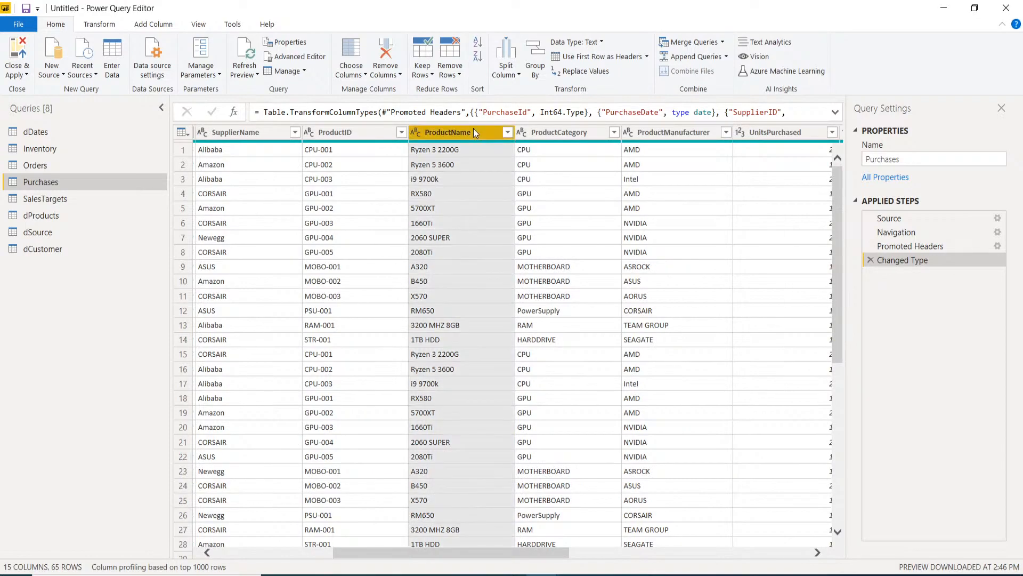
ctrl+click(559, 129)
ctrl+click(644, 131)
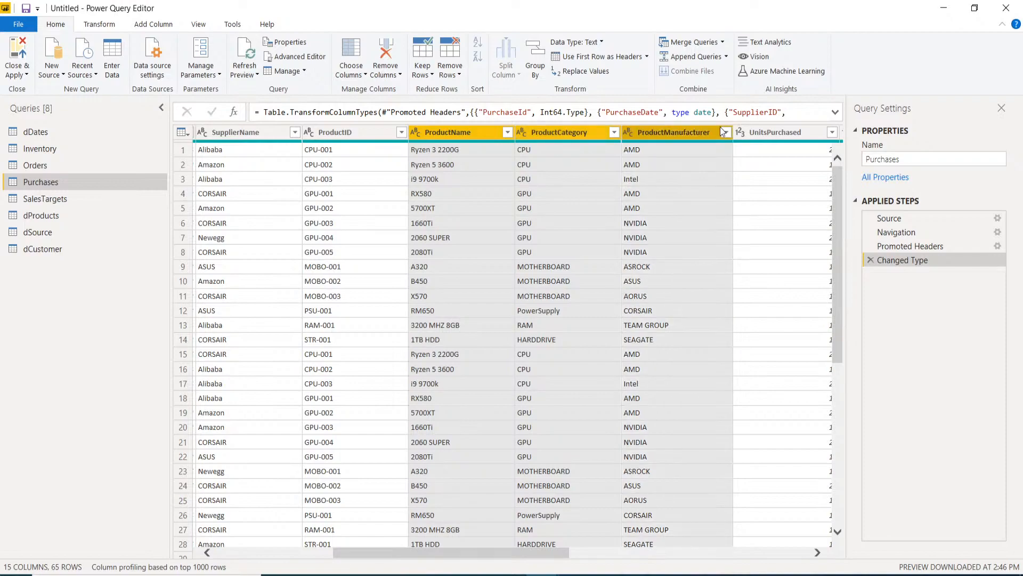
ctrl+click(756, 134)
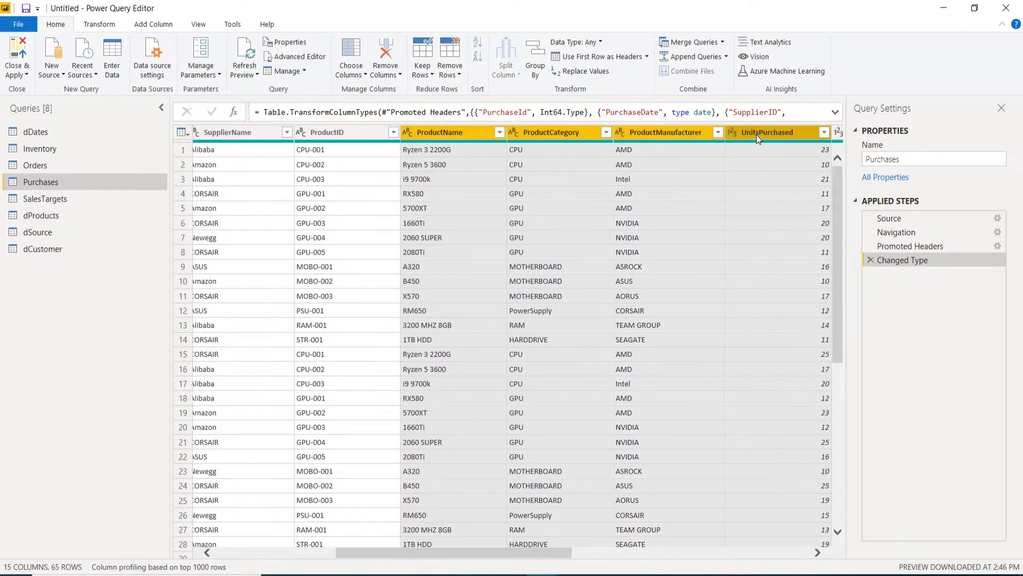
ctrl+click(757, 135)
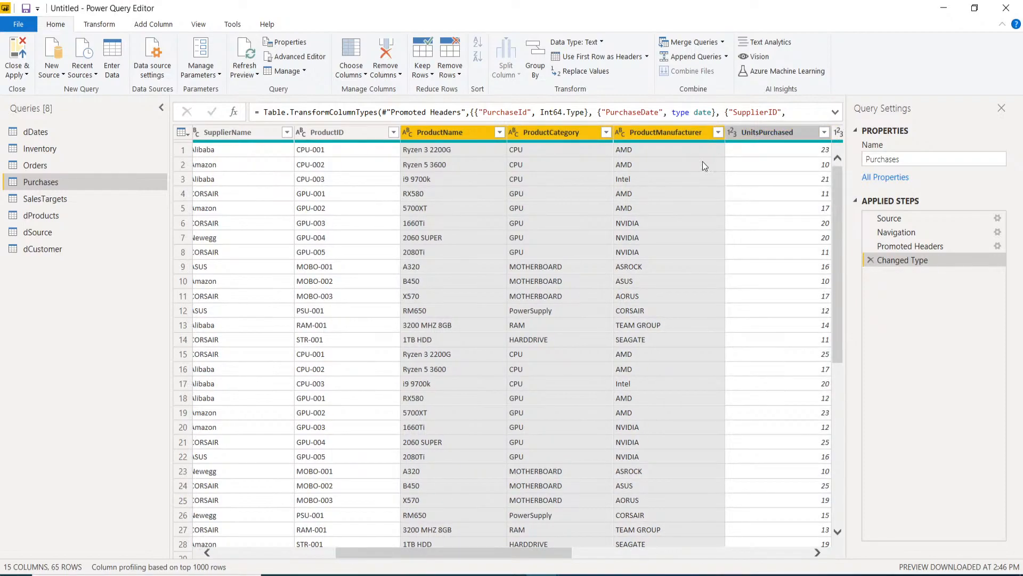
key(Delete)
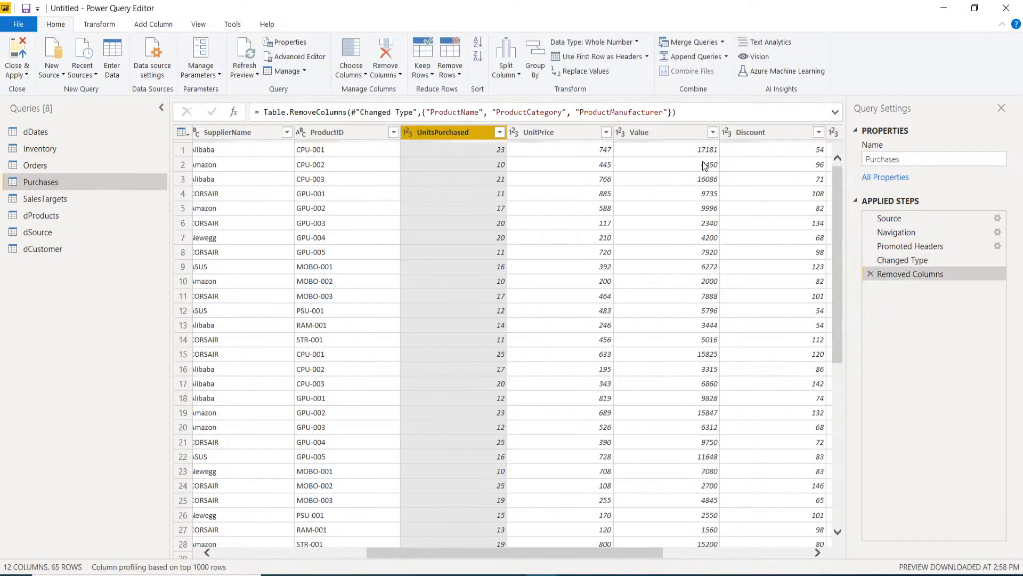
drag(575, 556, 428, 546)
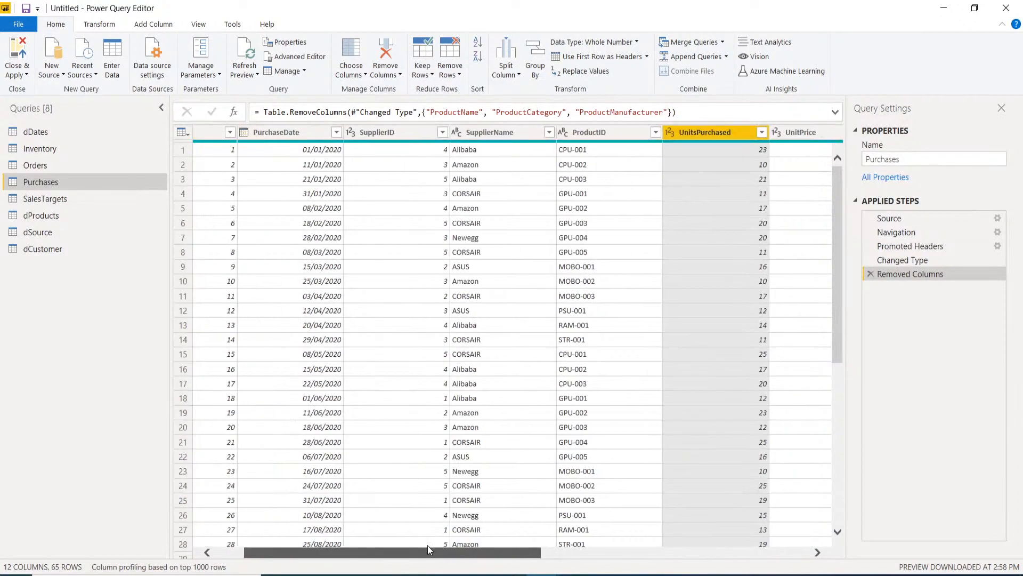
click(427, 546)
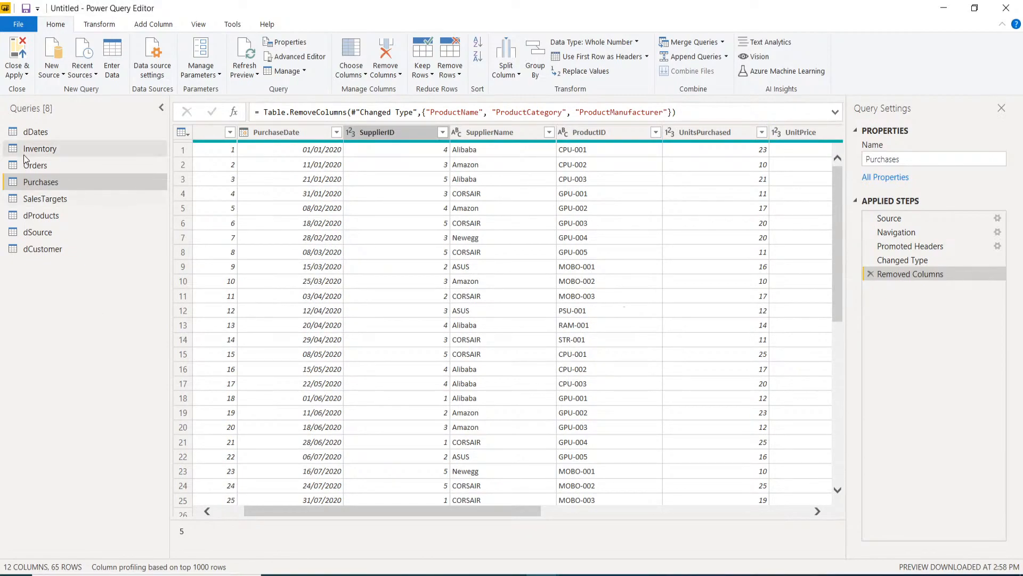
- Duplicate Purchases as dSupplier and delete PurchaseId, PurchaseDate, ProductID and UnitsPurchased
right_click(41, 183)
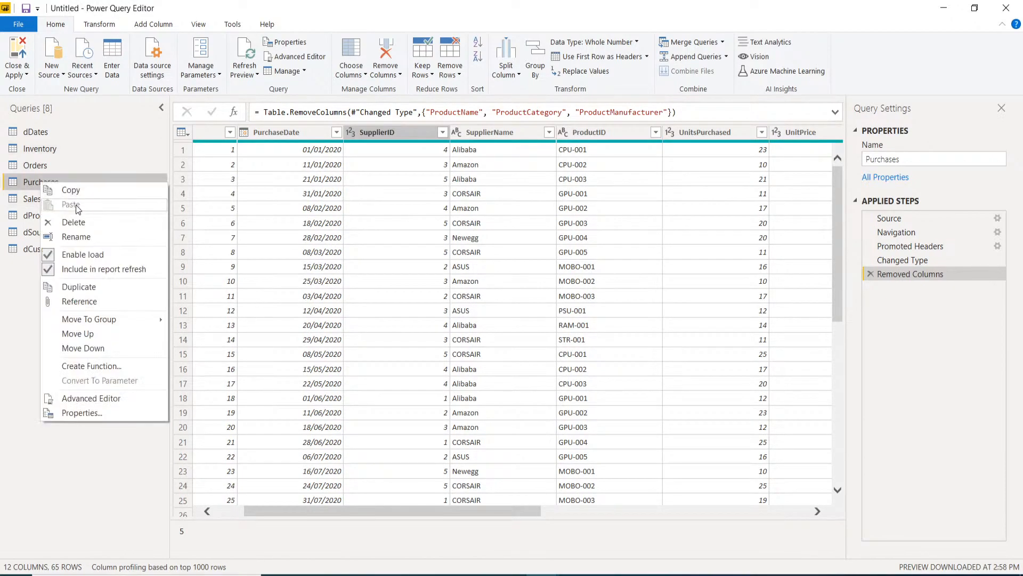
click(93, 287)
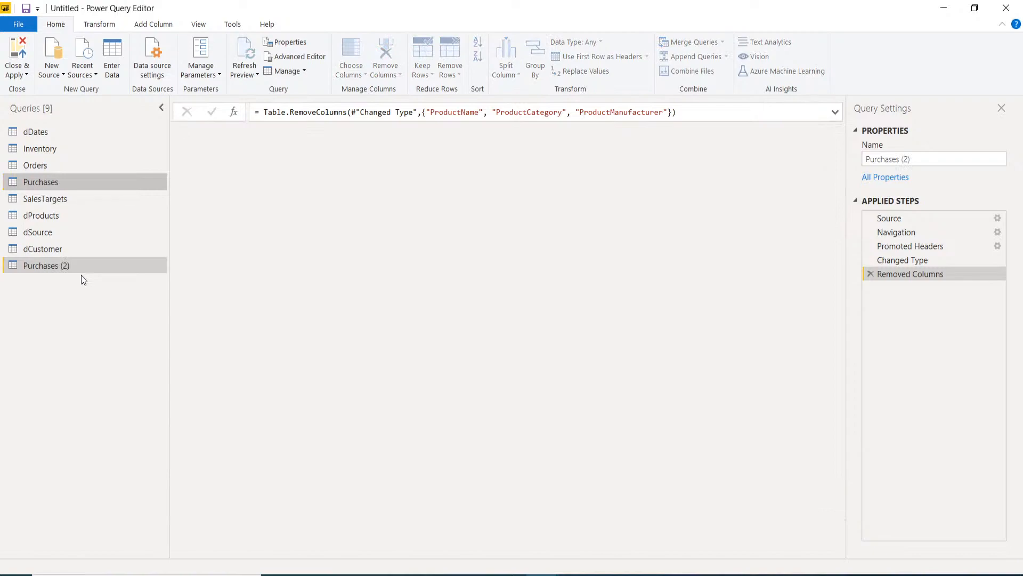
double_click(71, 265)
text(dS)
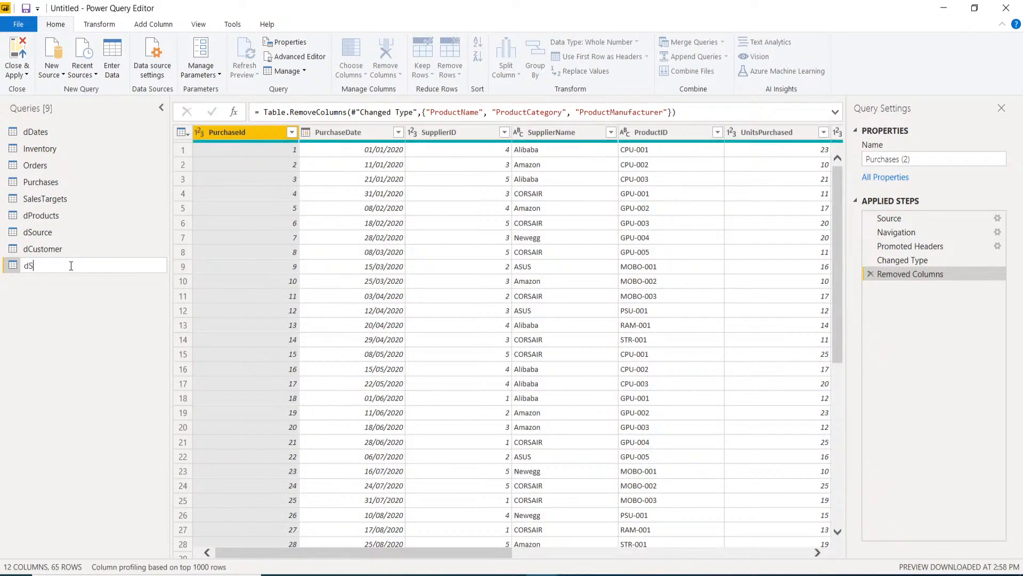
text(upplier)
key(Return)
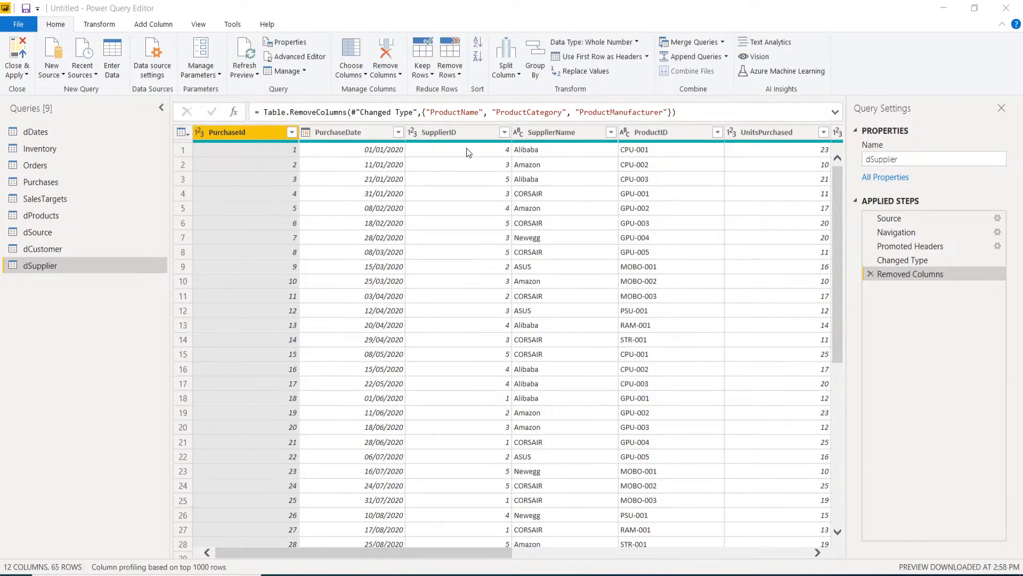
click(330, 132)
click(251, 134)
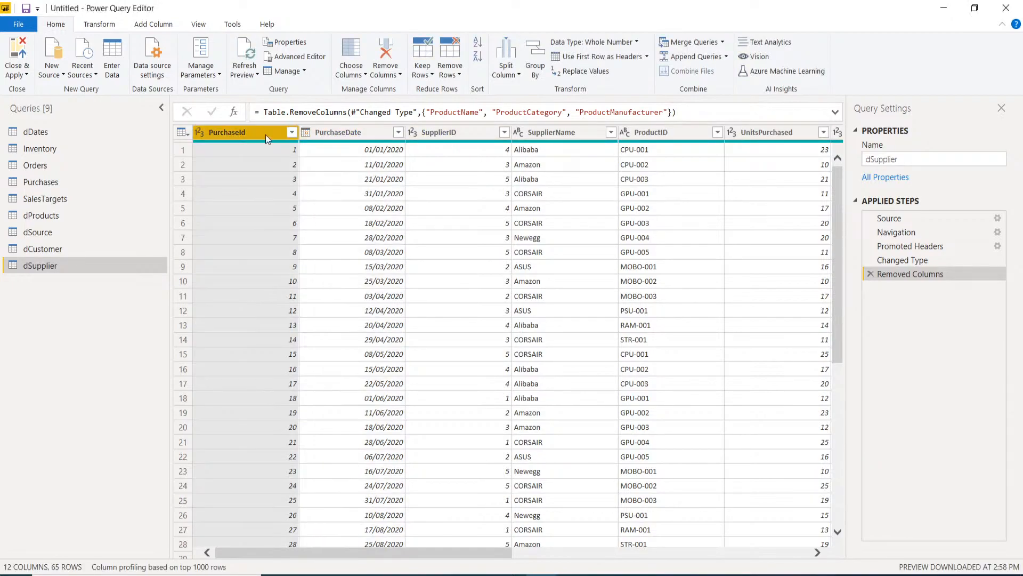
ctrl+click(352, 136)
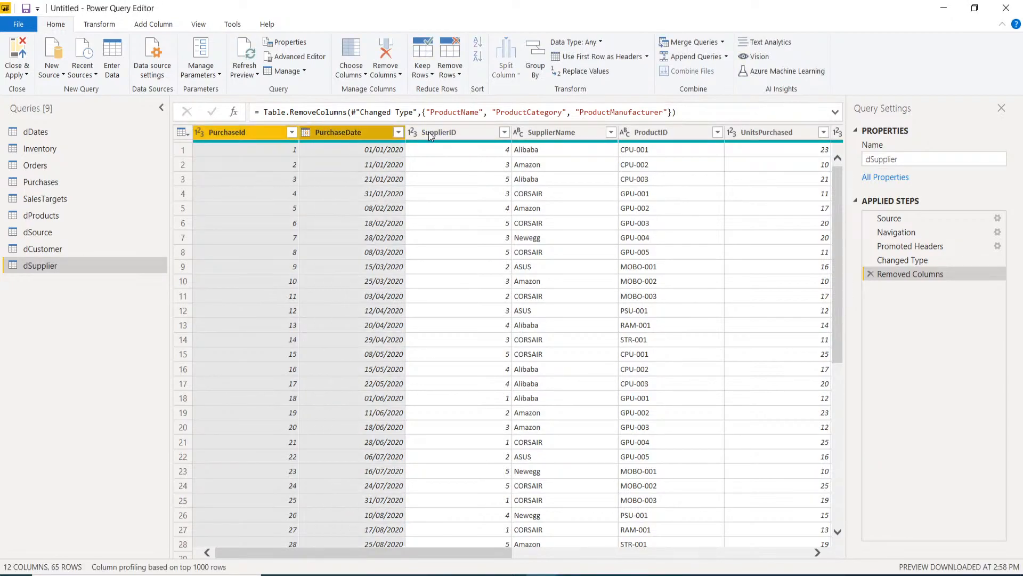
ctrl+click(671, 130)
ctrl+click(763, 134)
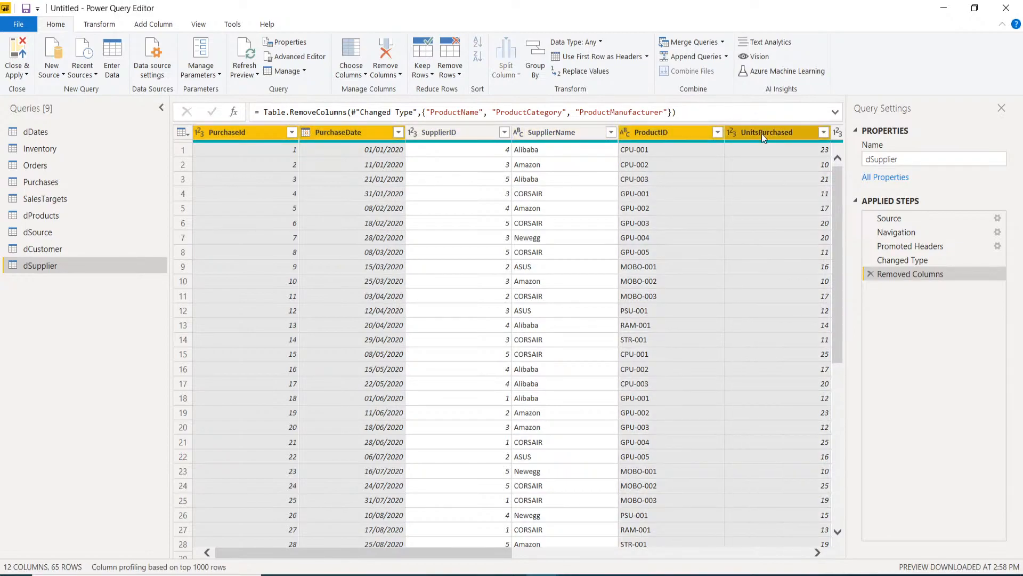
key(Delete)
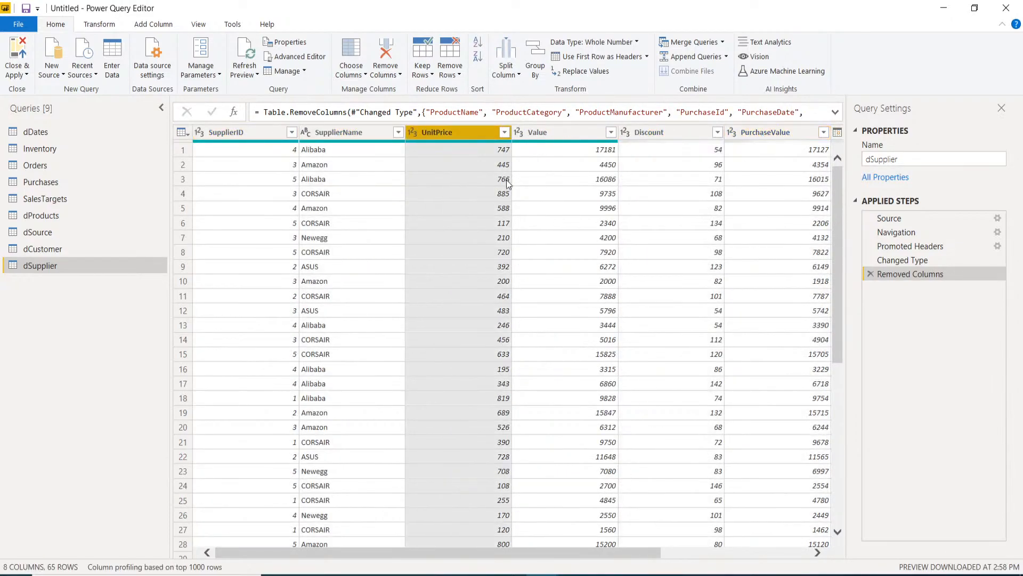
- Delete Value, Discount, PurchaseValue, ActualDate and ExpectedDate, then deduplicate SupplierID to 5 rows
ctrl+click(537, 135)
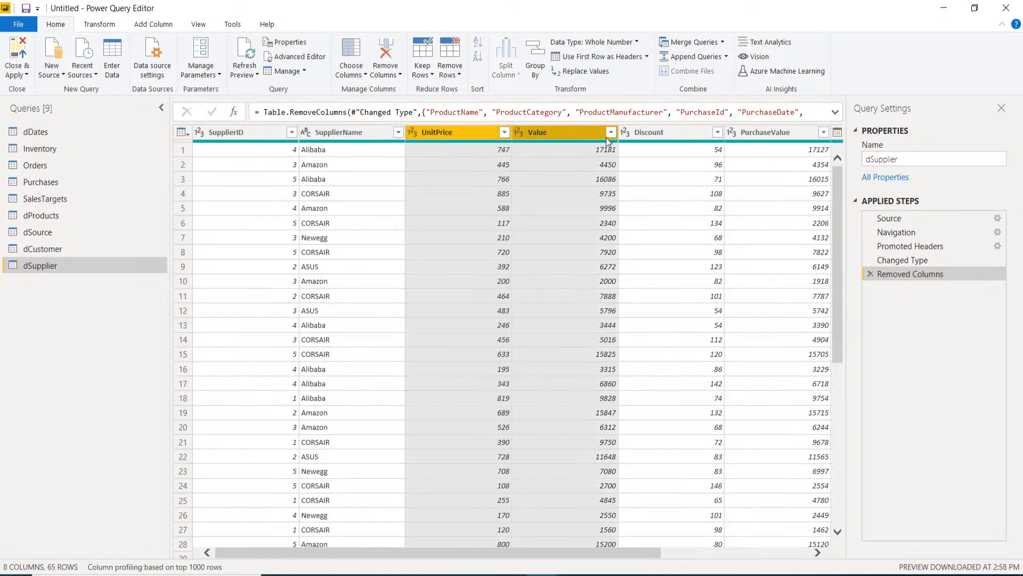
ctrl+click(647, 135)
ctrl+click(755, 133)
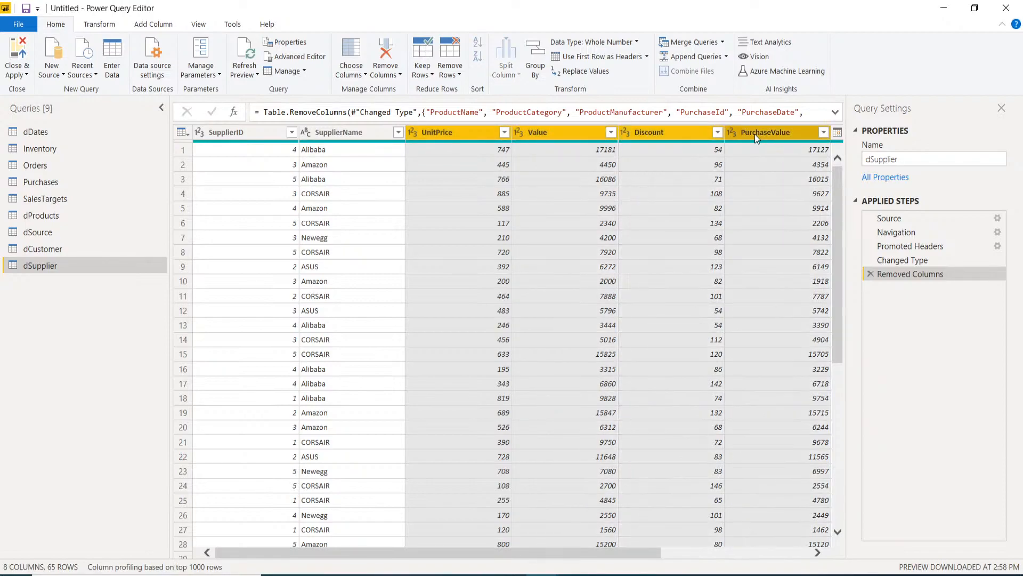
key(Delete)
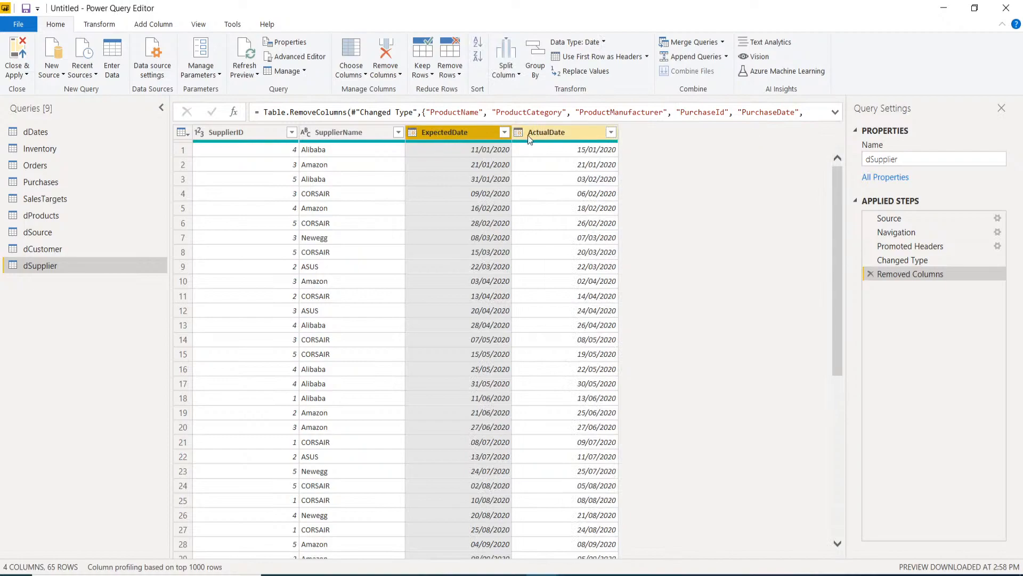
click(529, 137)
ctrl+click(471, 136)
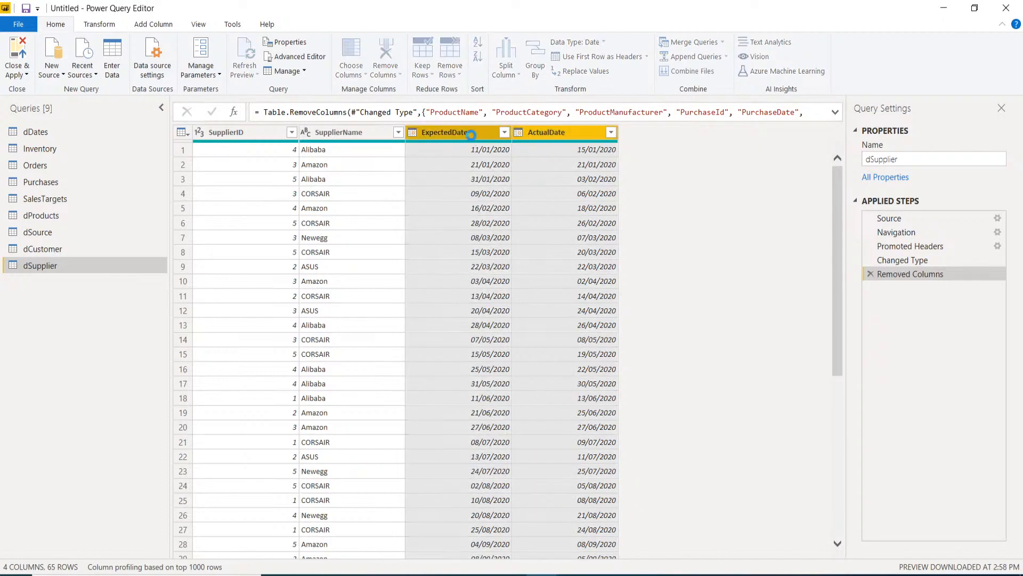
key(Delete)
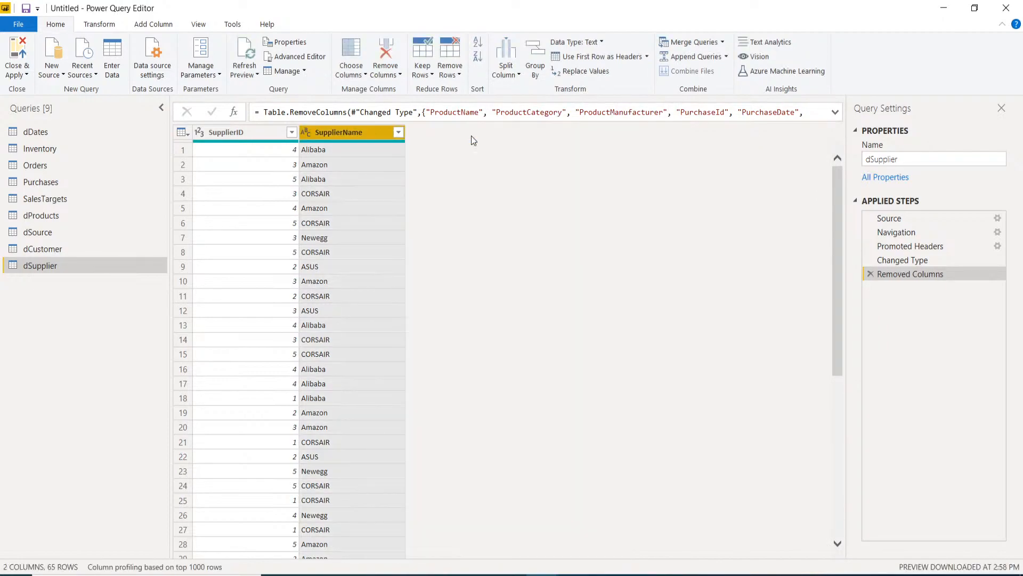
right_click(229, 130)
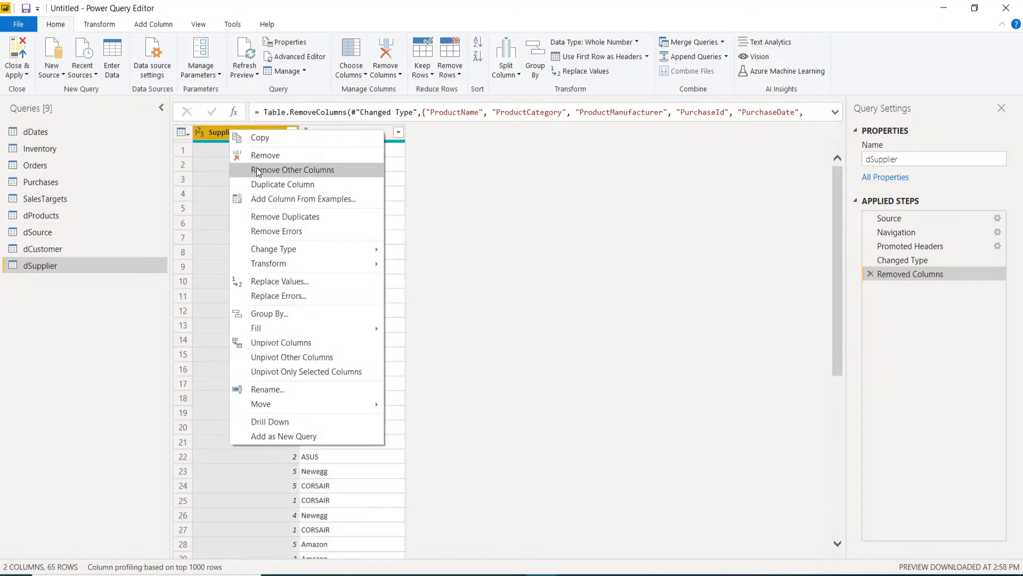
click(279, 219)
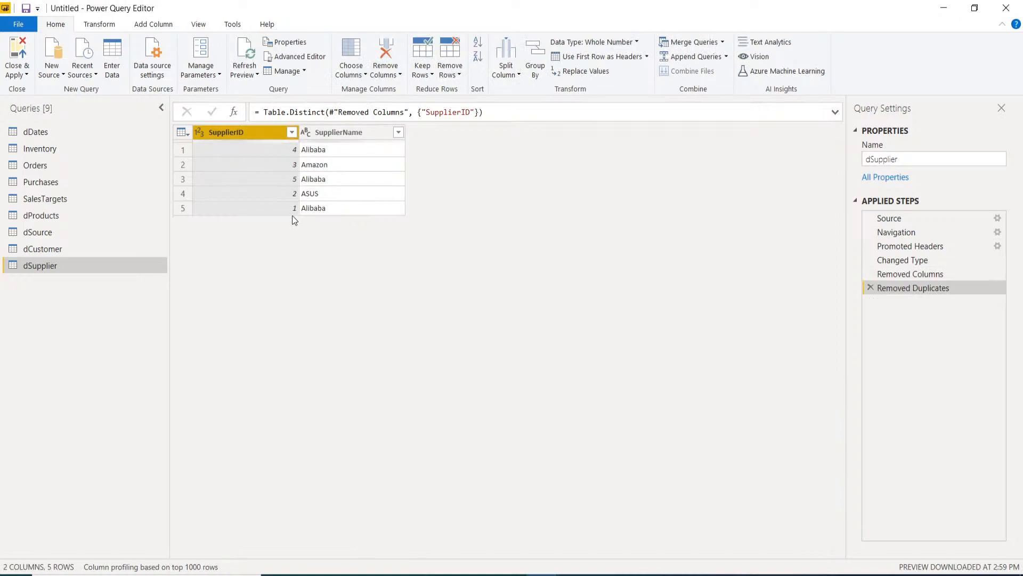
click(42, 252)
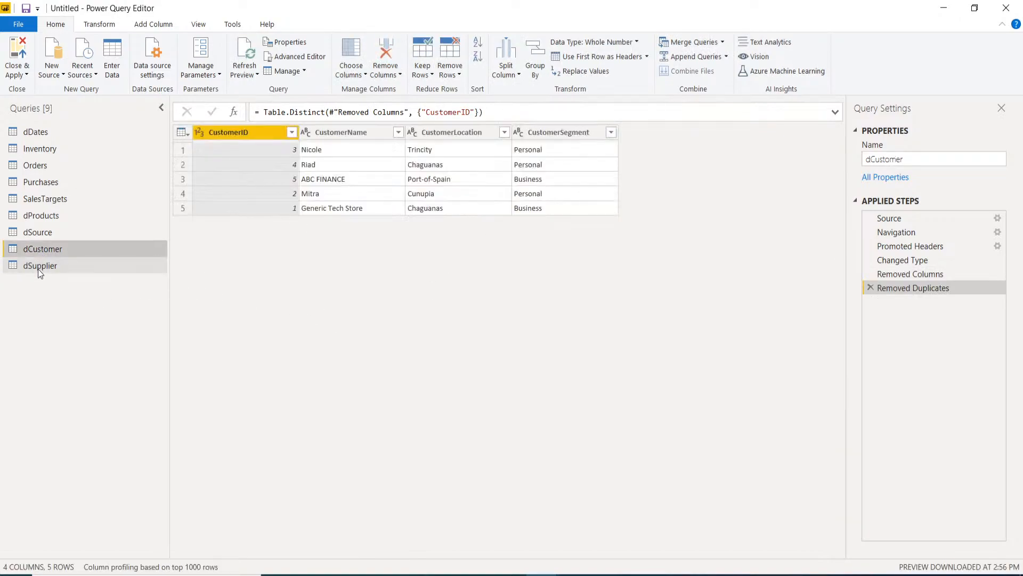
- Remove the SupplierName column from Purchases, leaving 11 columns and 65 rows
click(43, 235)
click(50, 217)
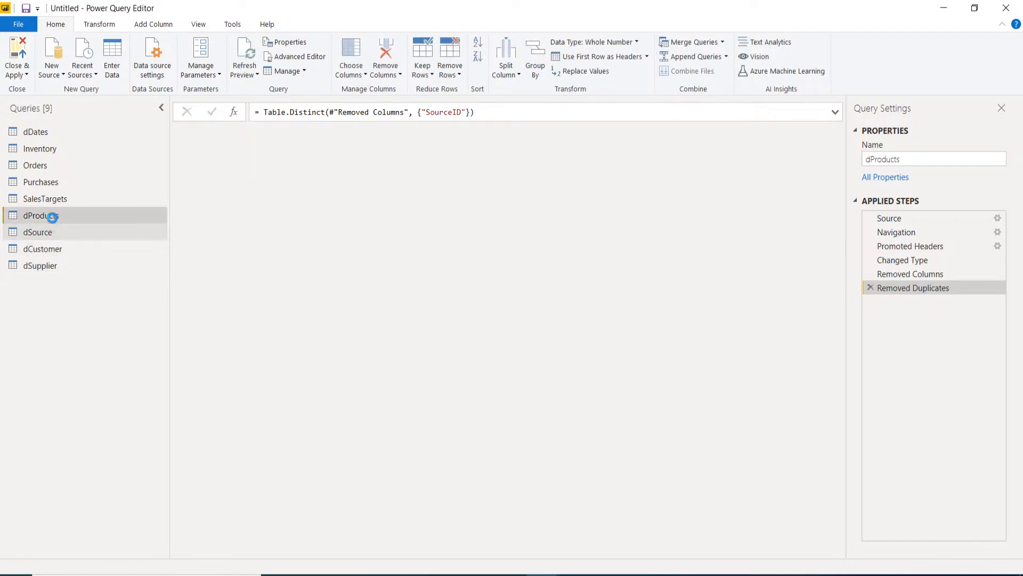
click(56, 201)
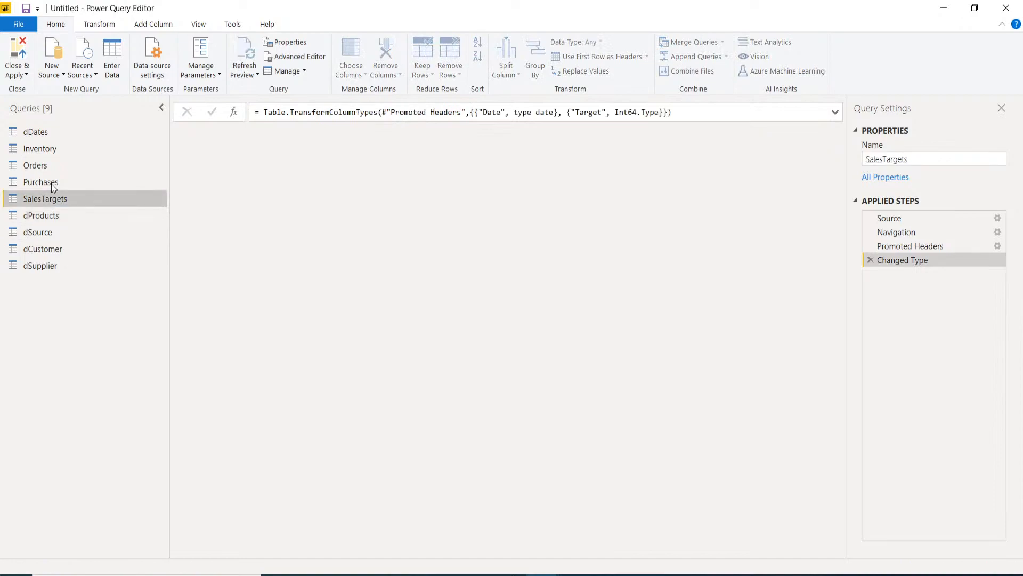
click(51, 184)
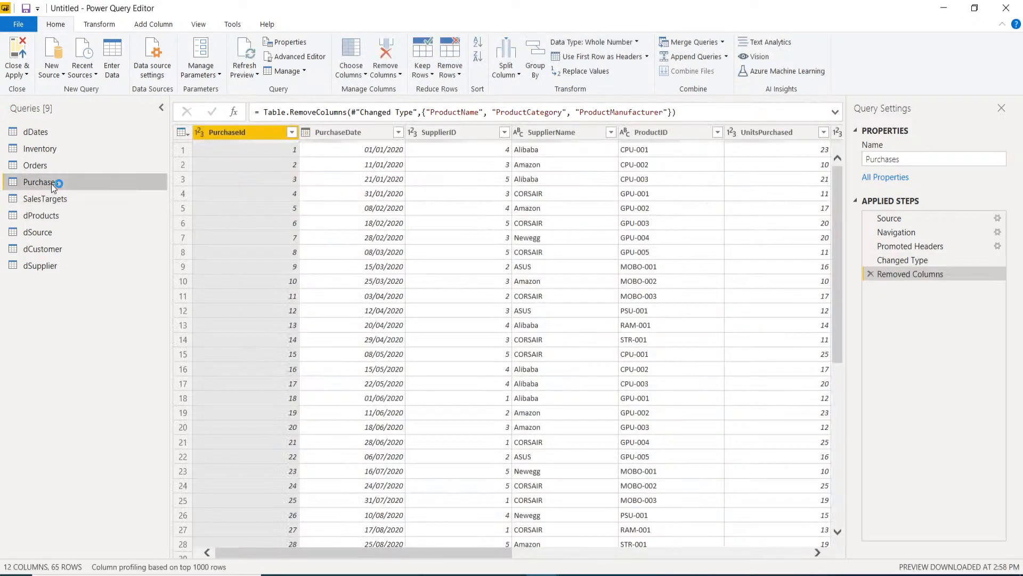
right_click(564, 129)
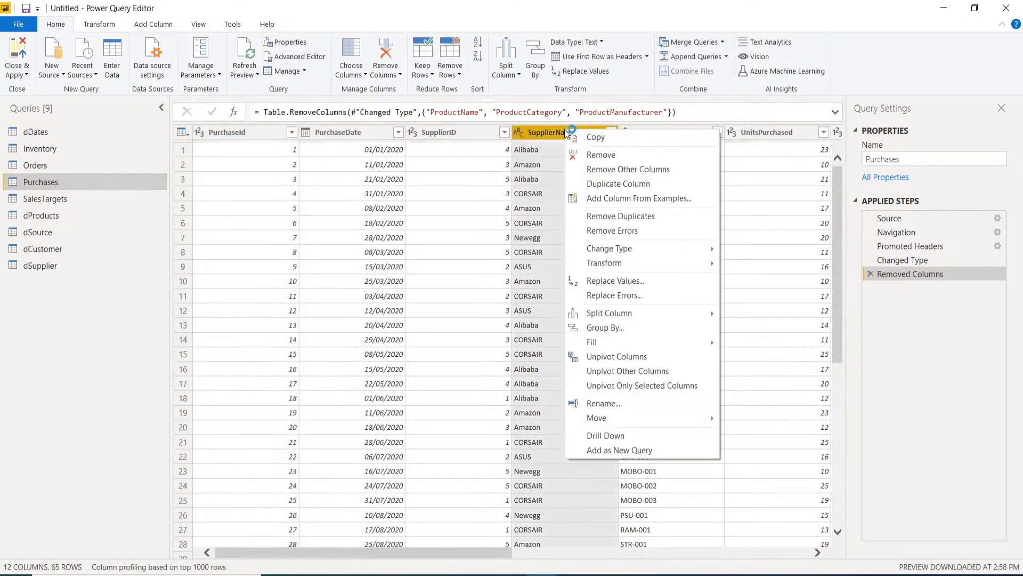
click(591, 154)
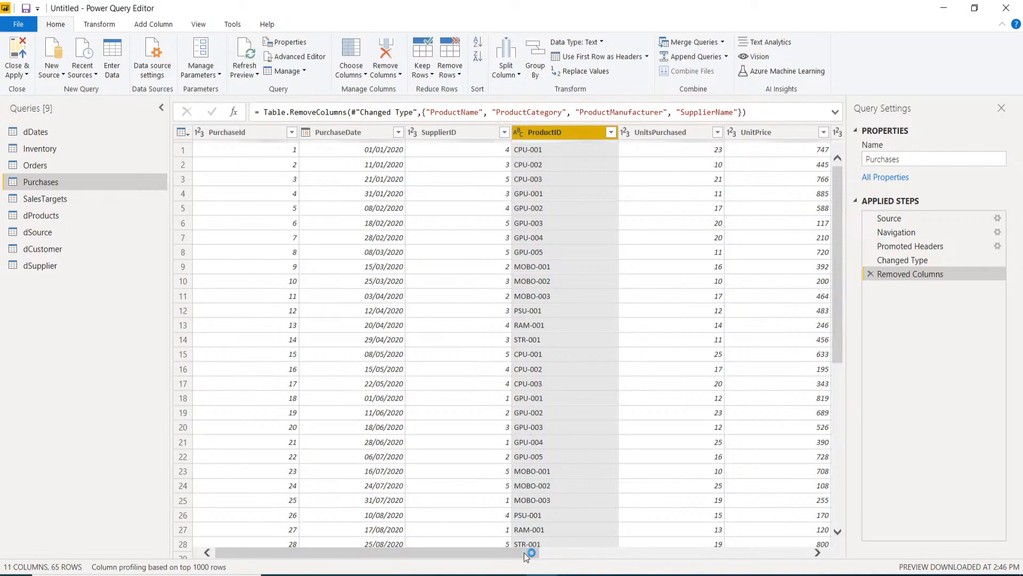
drag(524, 552, 433, 574)
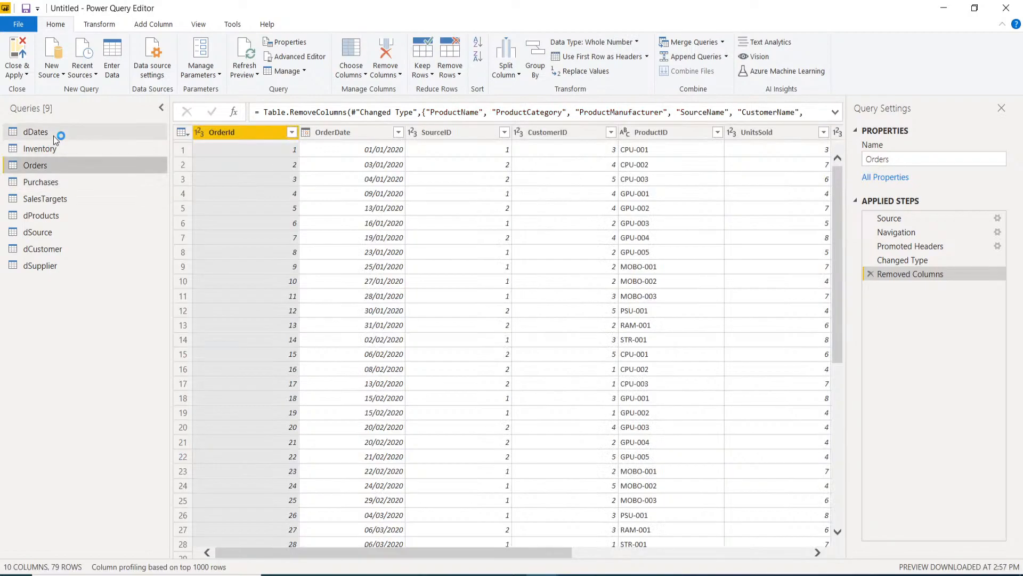
click(53, 136)
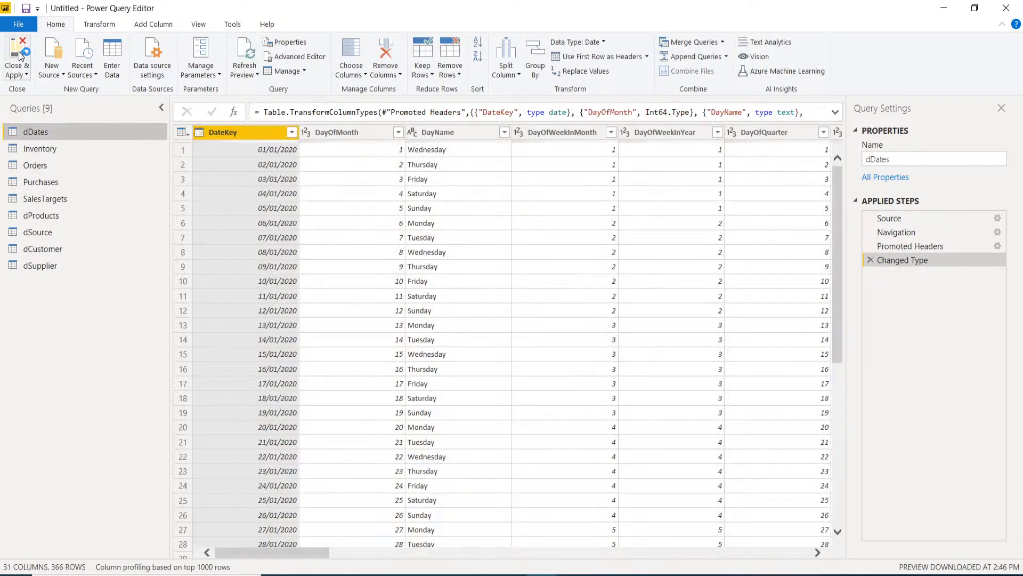
- Apply the query changes with Close & Apply and preview dCustomer's rows in Data view
click(20, 56)
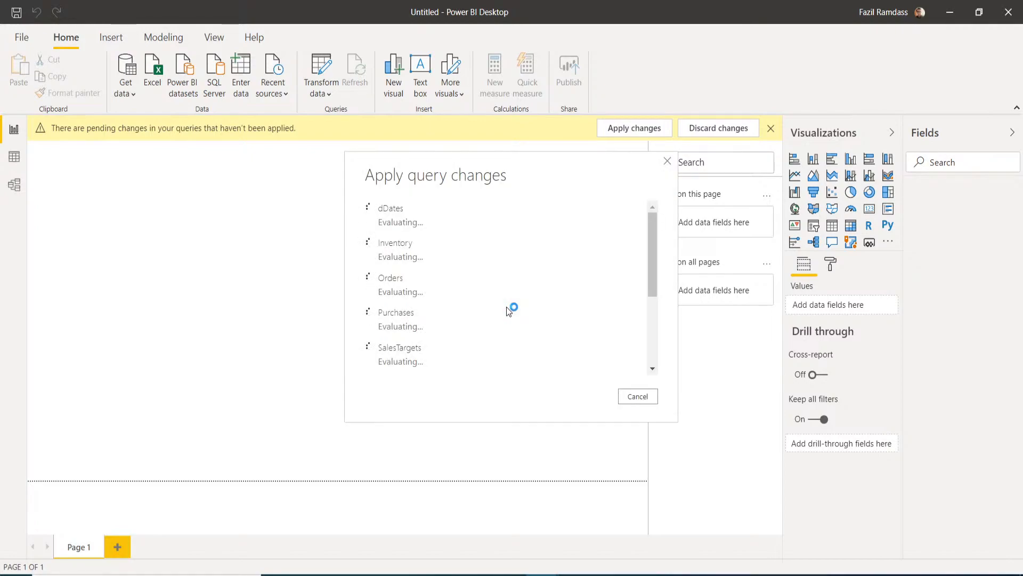
click(13, 157)
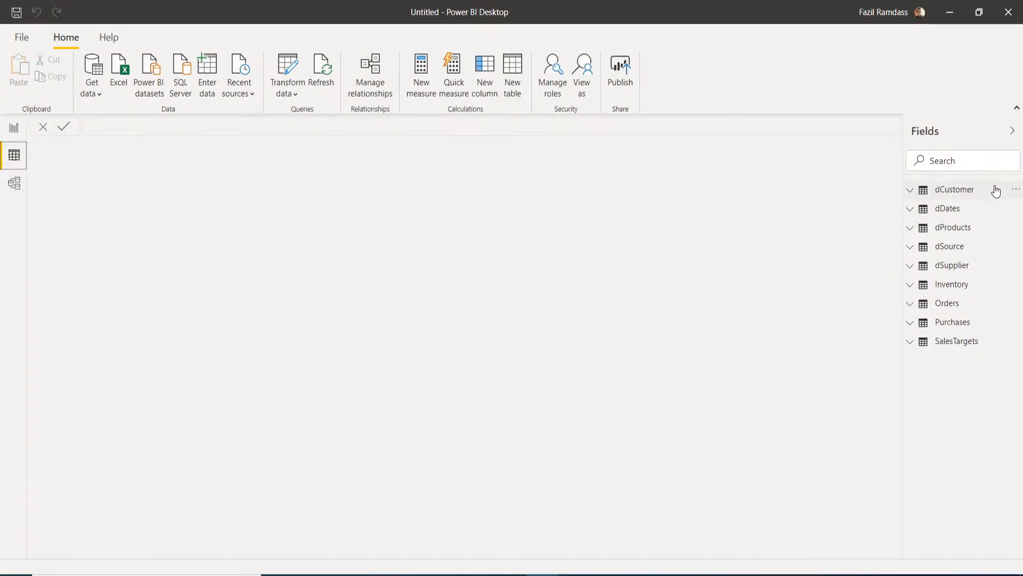
click(963, 189)
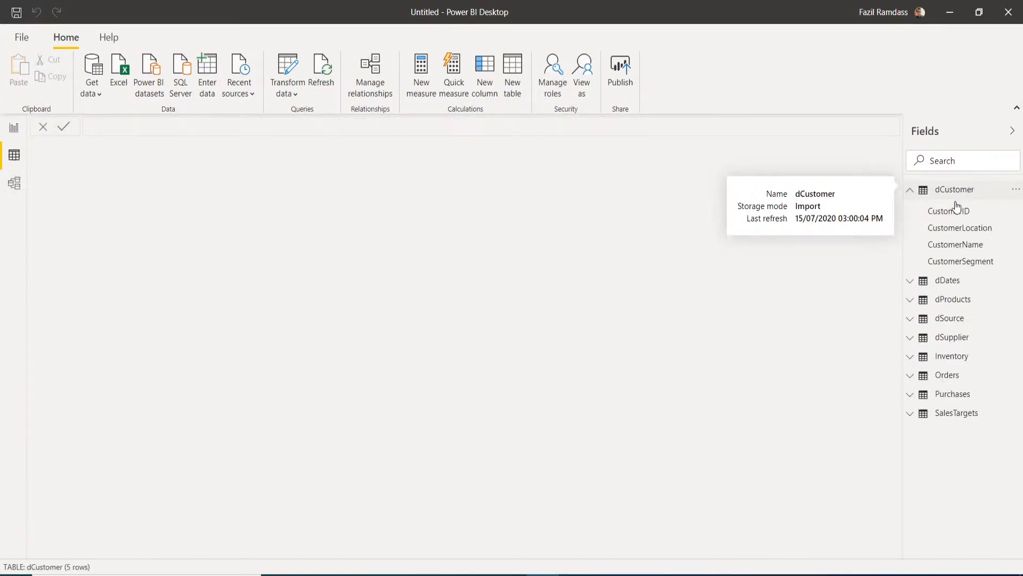
click(943, 191)
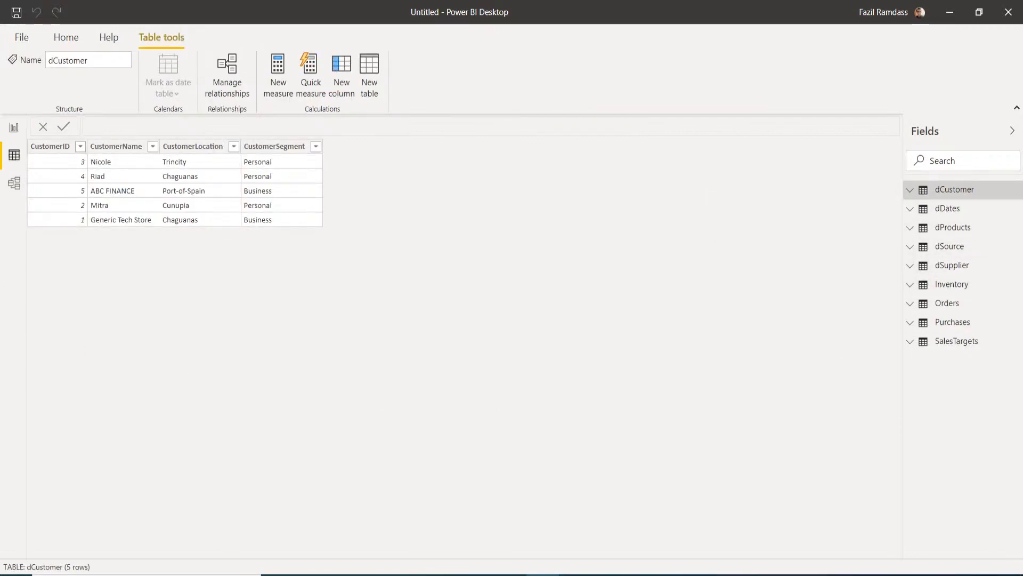
click(14, 196)
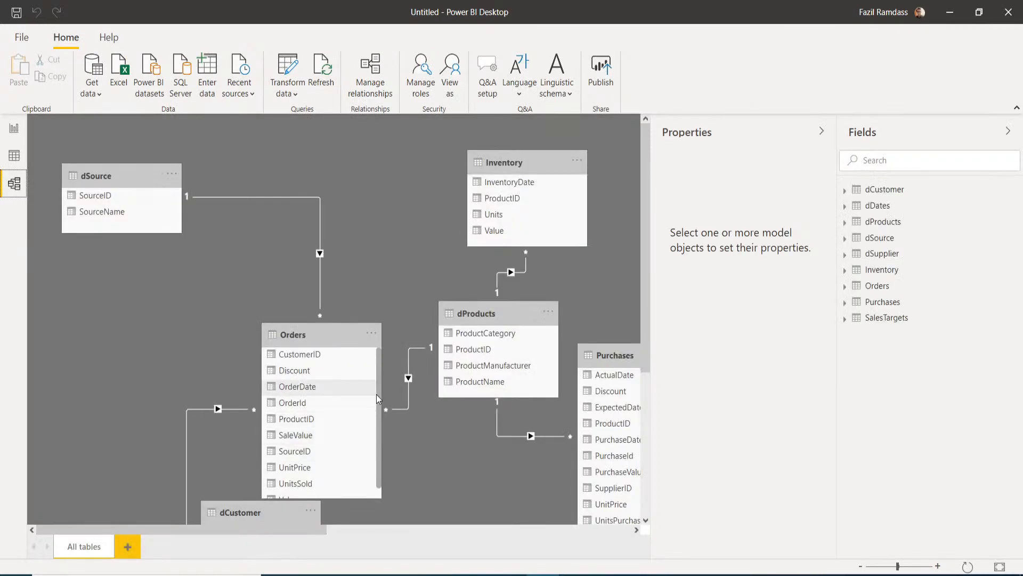
- Drag the dCustomer table slightly lower beneath Orders in the diagram
scroll(429, 430, down, 3)
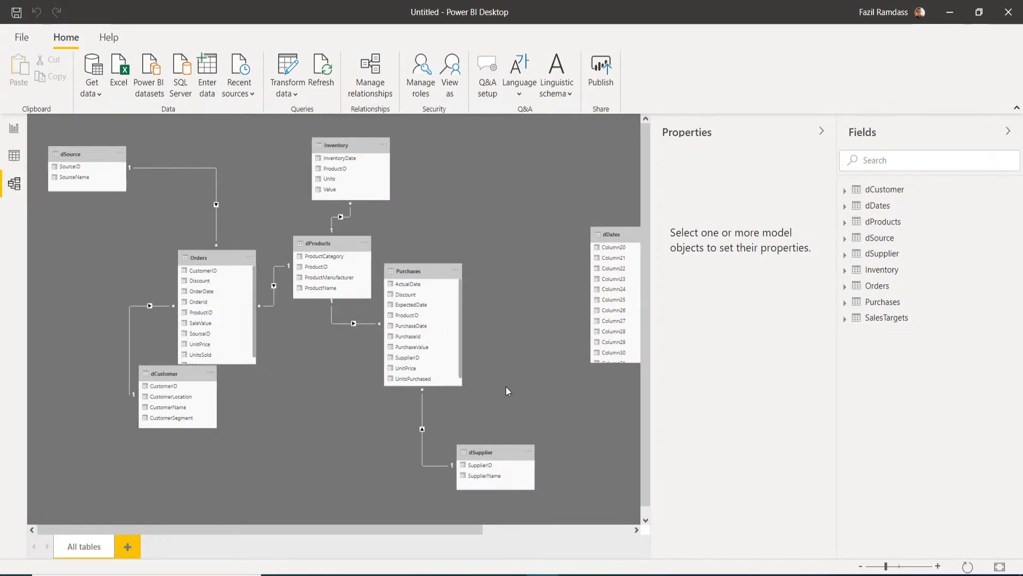
scroll(480, 383, right, 2)
scroll(460, 382, right, 4)
scroll(563, 317, down, 3)
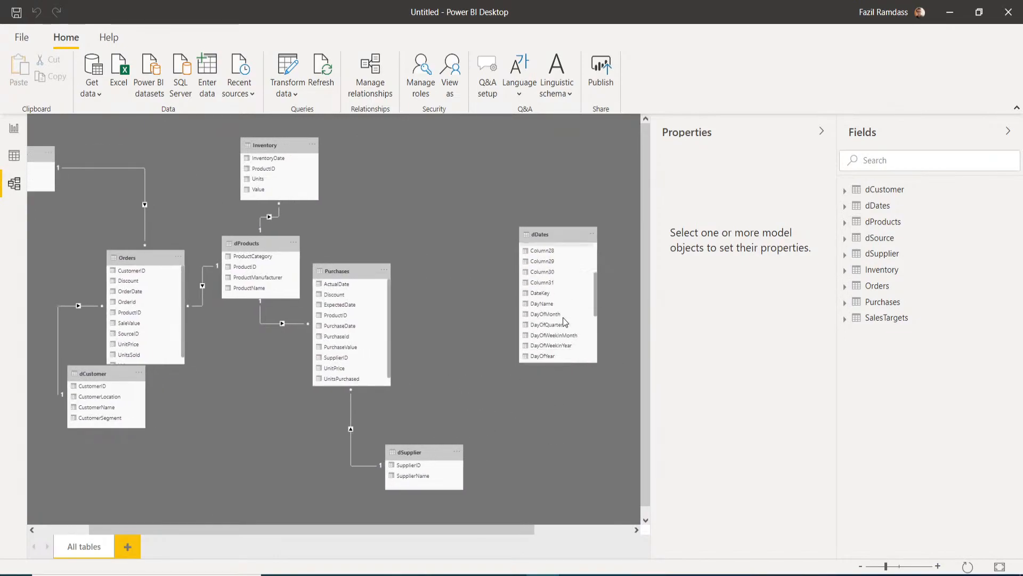
scroll(567, 289, down, 3)
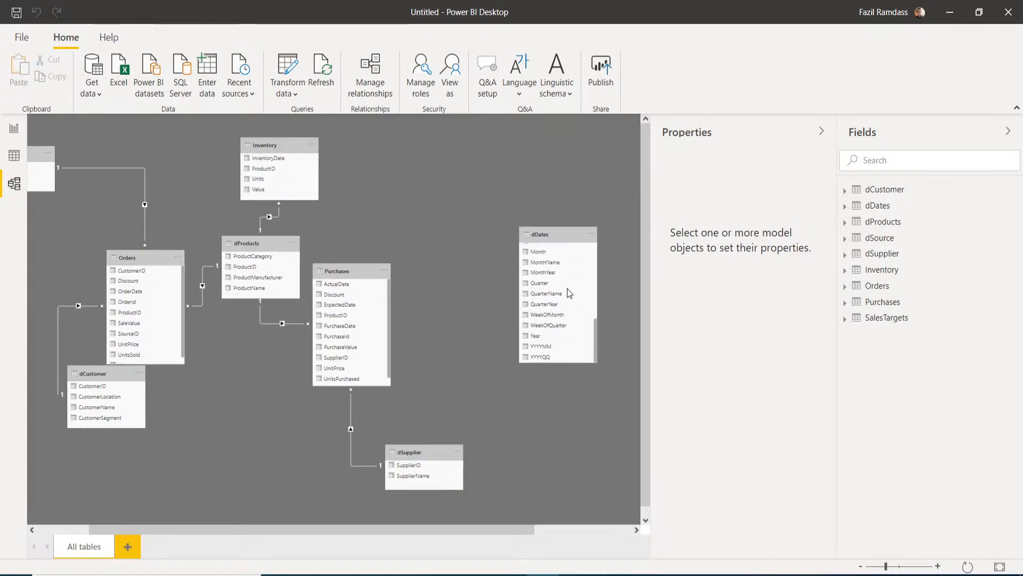
scroll(571, 350, up, 3)
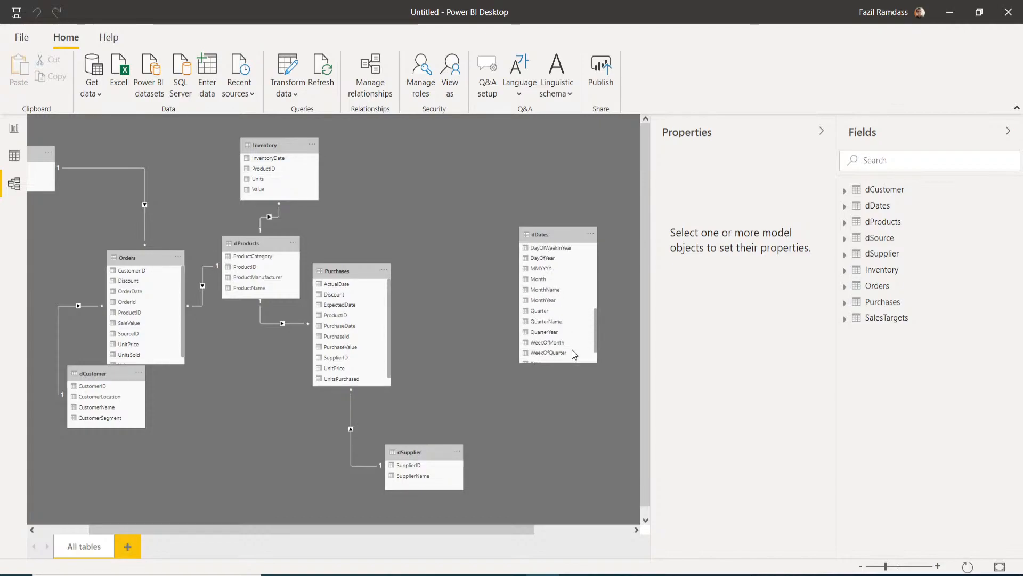
scroll(571, 349, up, 2)
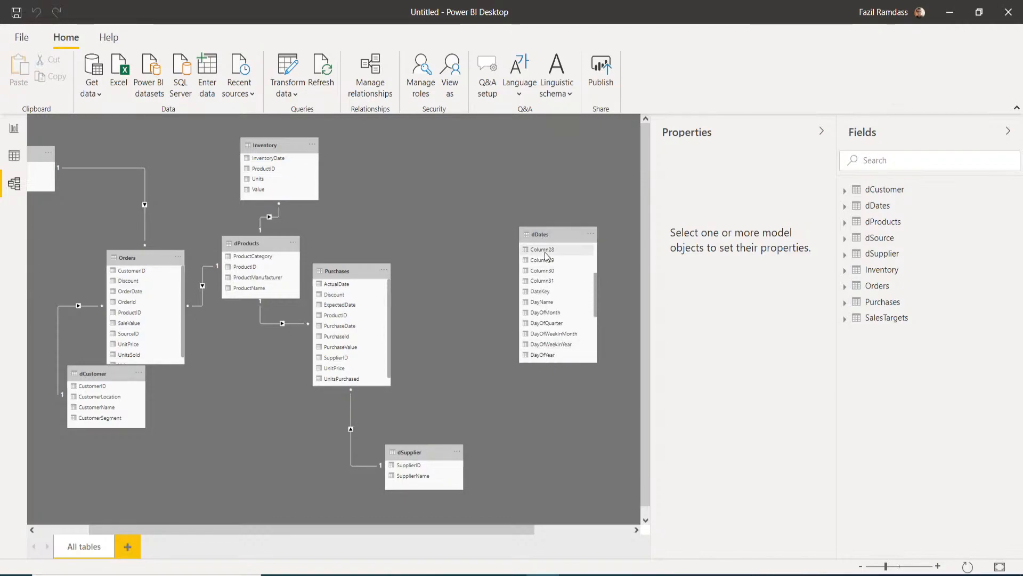
scroll(561, 265, down, 1)
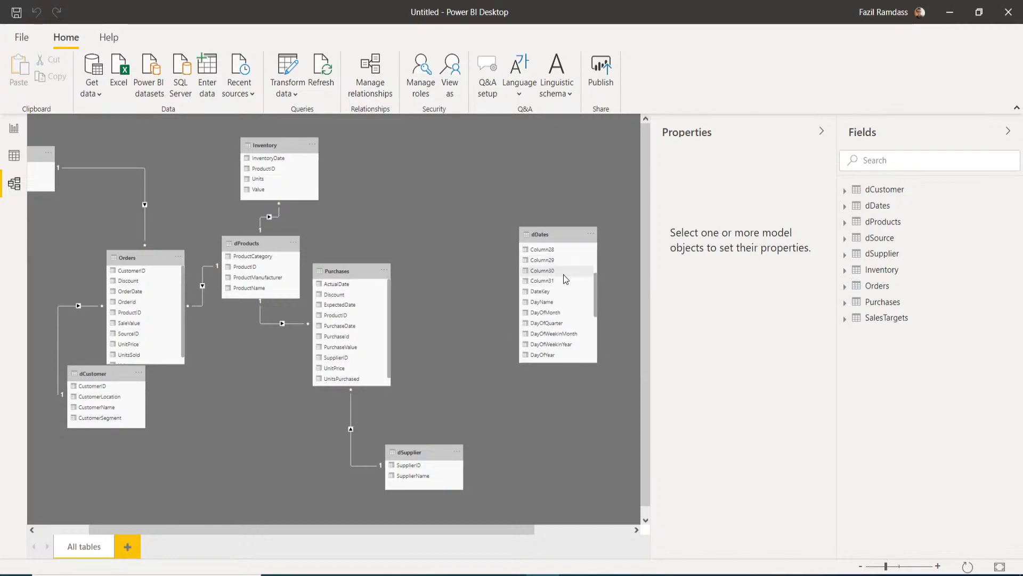
scroll(564, 275, down, 2)
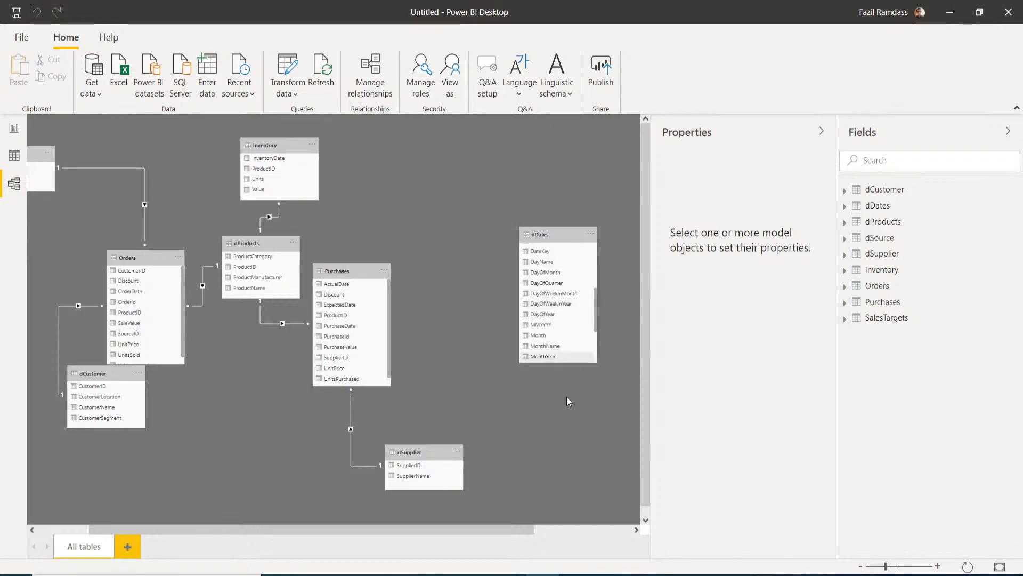
scroll(518, 534, left, 1)
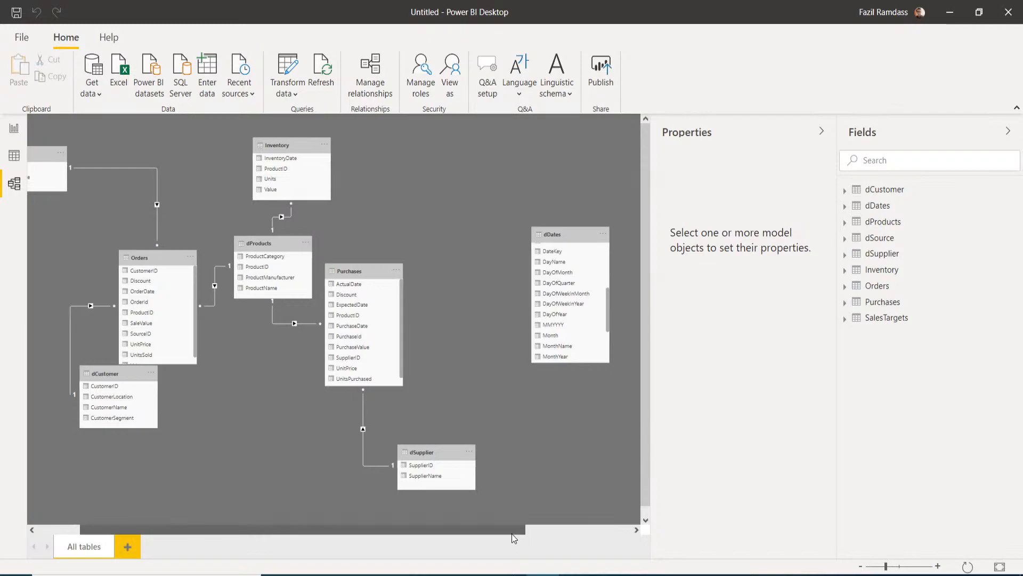
scroll(501, 535, left, 1)
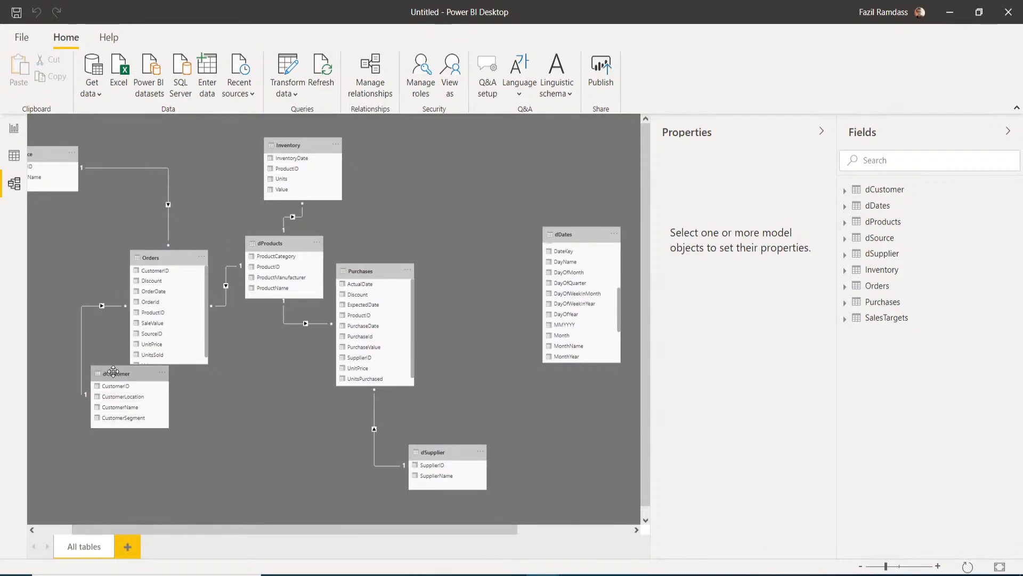
drag(114, 377, 114, 403)
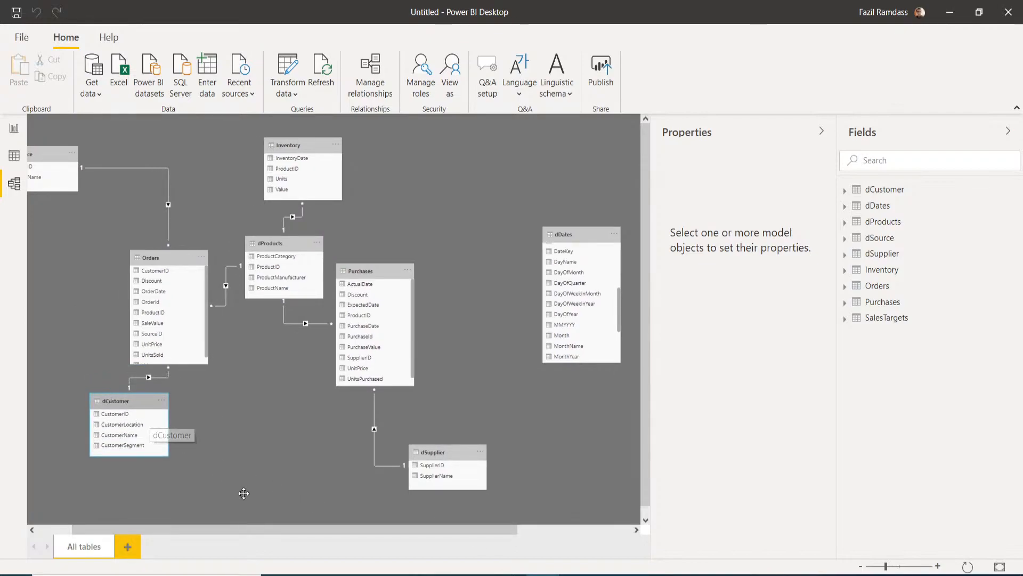
drag(245, 533, 234, 532)
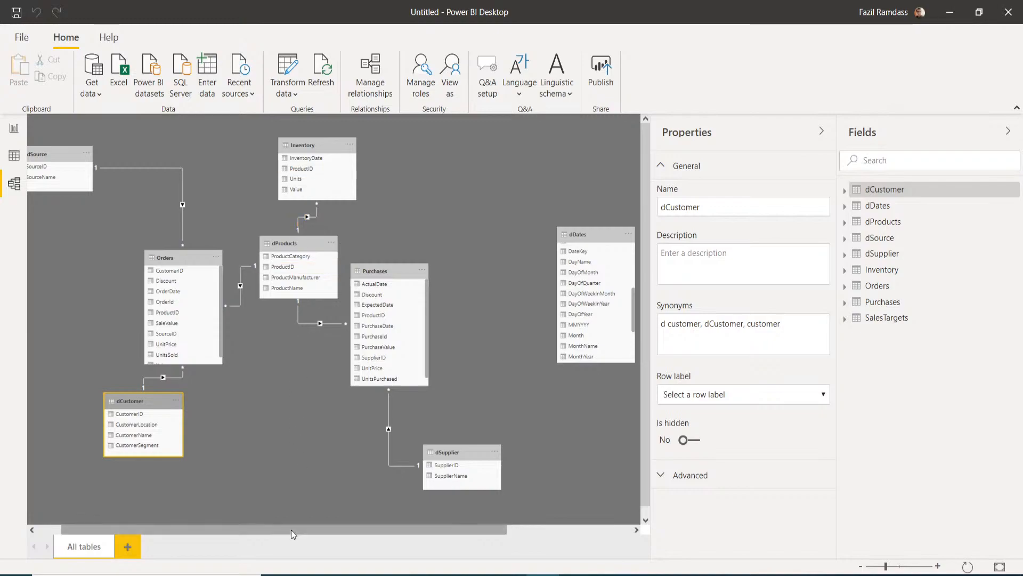
- Drag dDates from the diagram's right edge up-left beside Purchases, near Inventory
scroll(295, 532, left, 1)
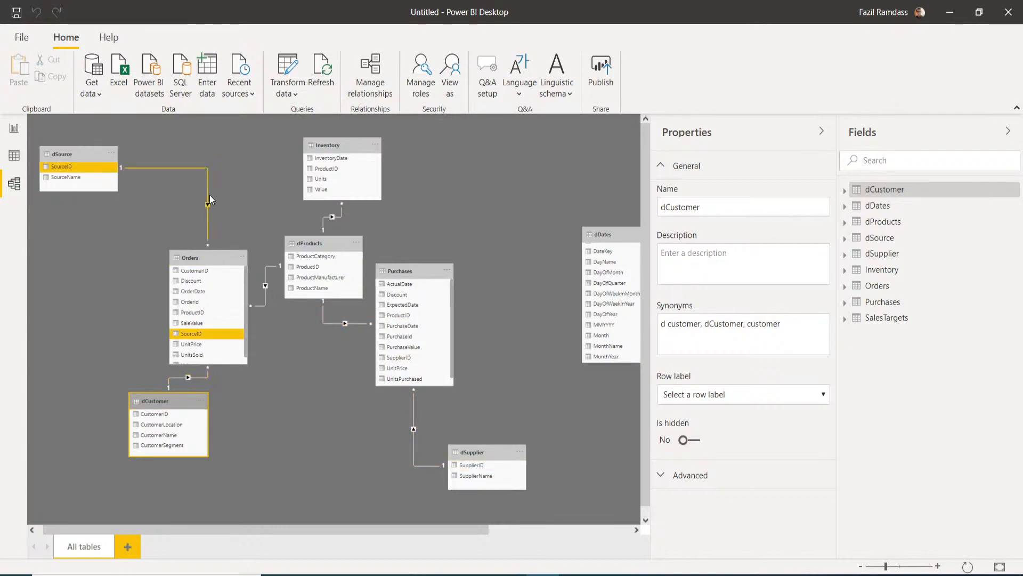
drag(268, 531, 265, 532)
drag(601, 231, 520, 175)
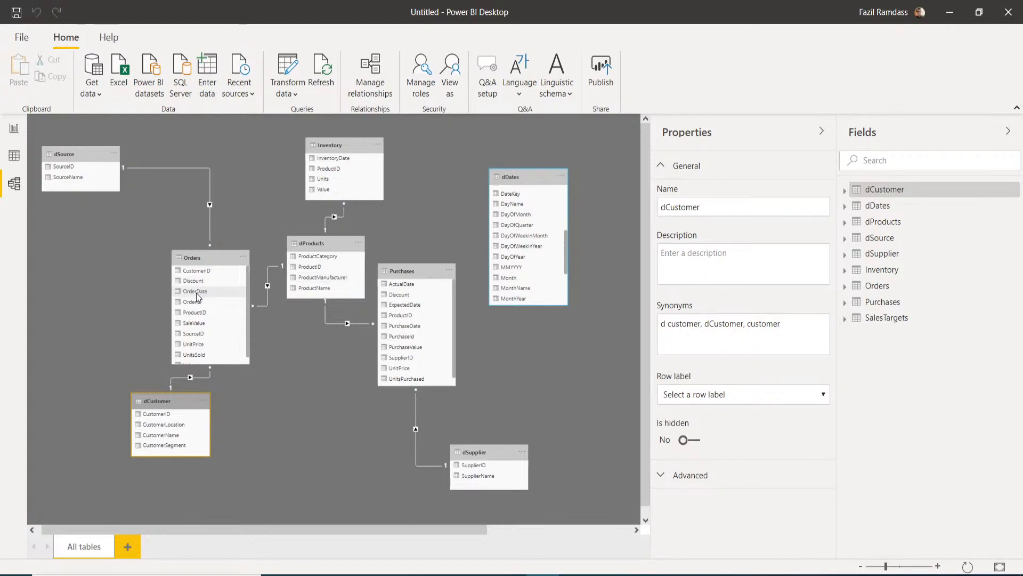
- Link dDates DateKey to OrderDate, PurchaseDate and InventoryDate in Orders, Purchases and Inventory
drag(197, 295, 510, 260)
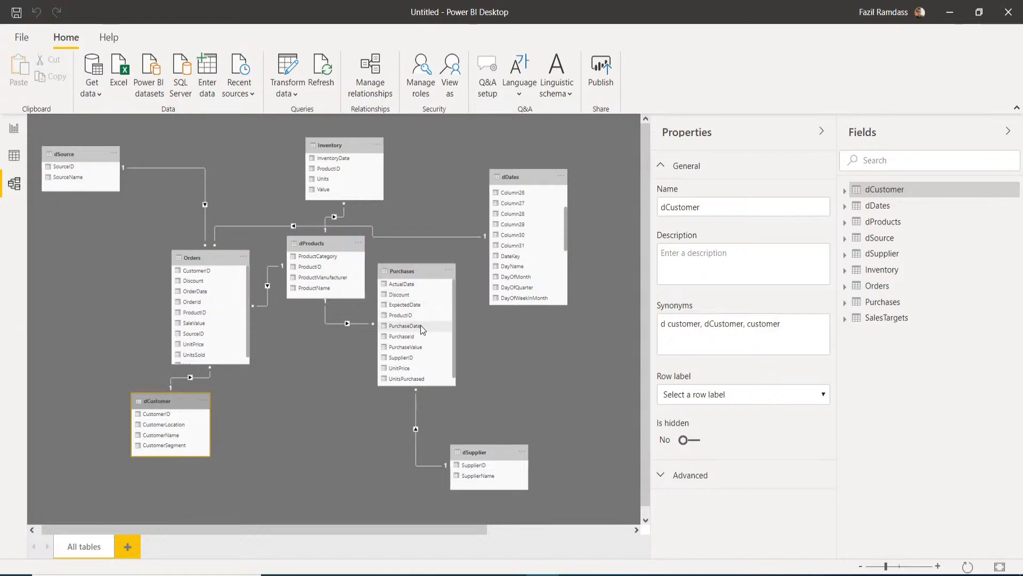
drag(421, 326, 507, 255)
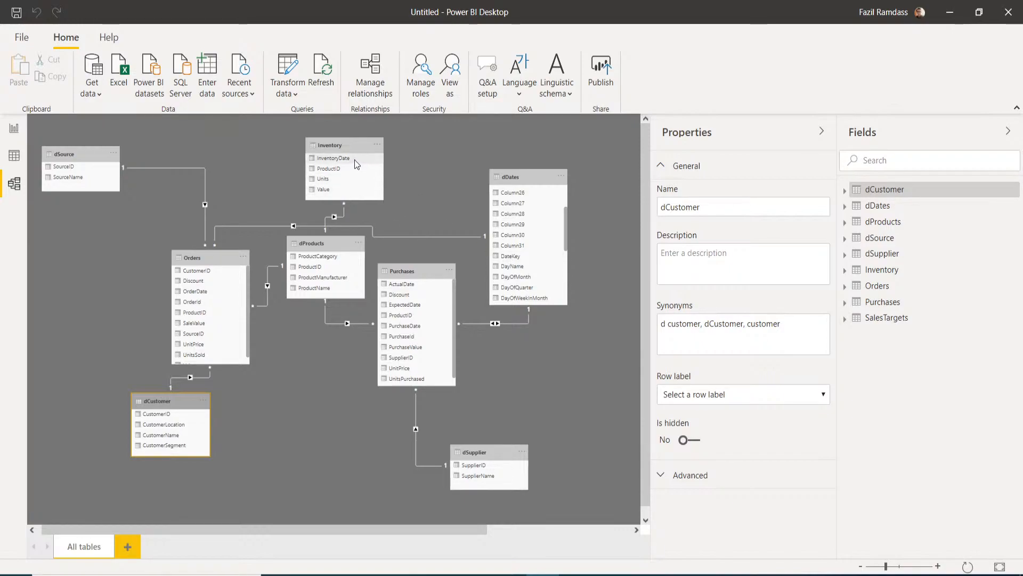
drag(354, 159, 507, 257)
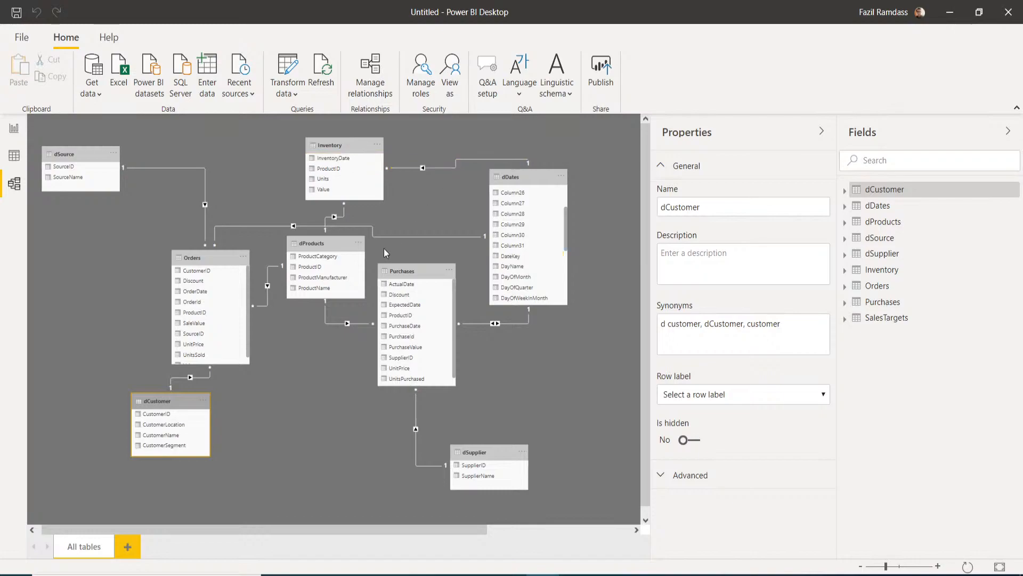
click(302, 373)
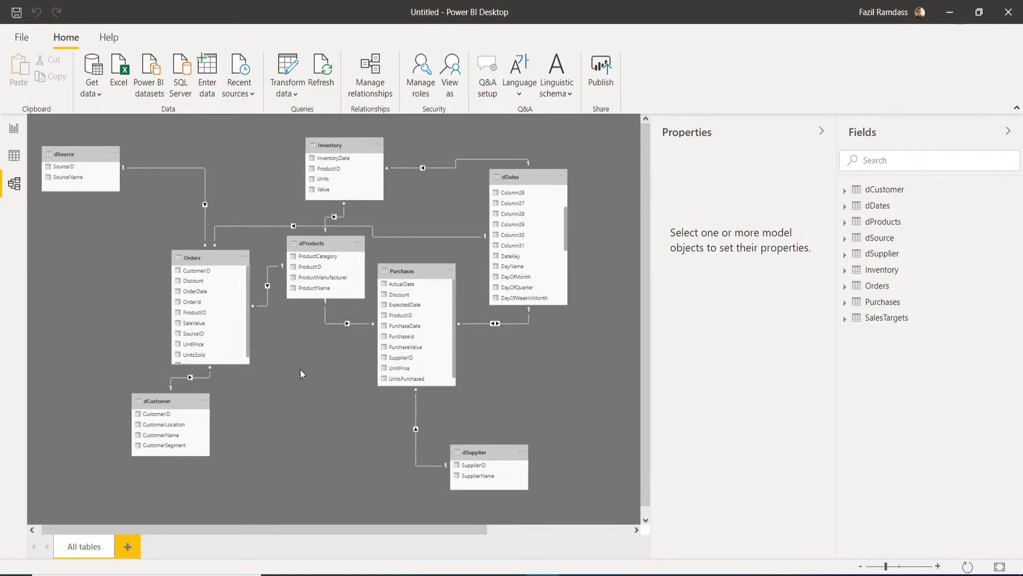
- Bring the PH6 PowerPoint presentation to the front from the taskbar preview
scroll(537, 272, down, 1)
scroll(536, 268, down, 5)
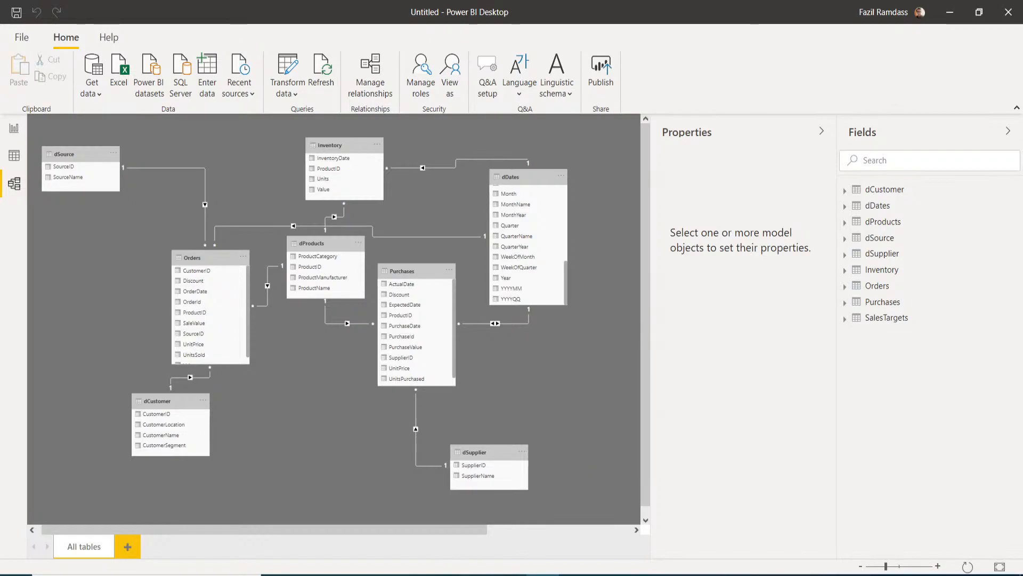
mouse_move(476, 575)
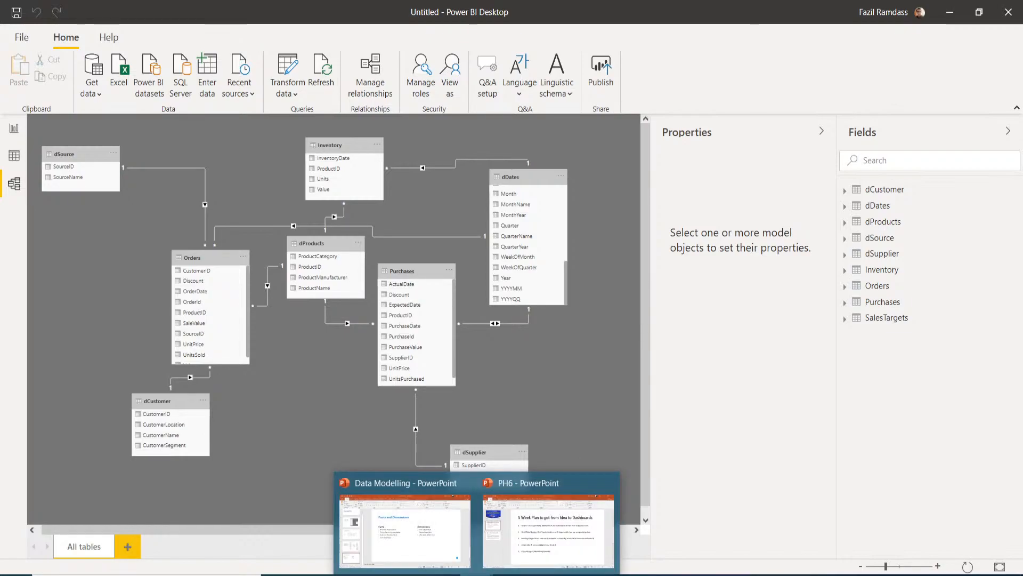
click(521, 485)
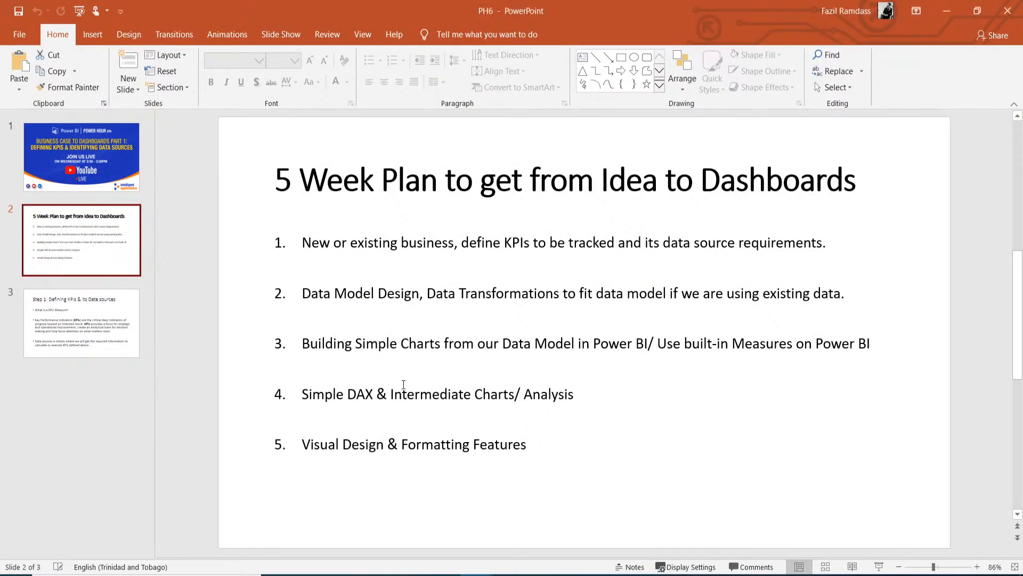